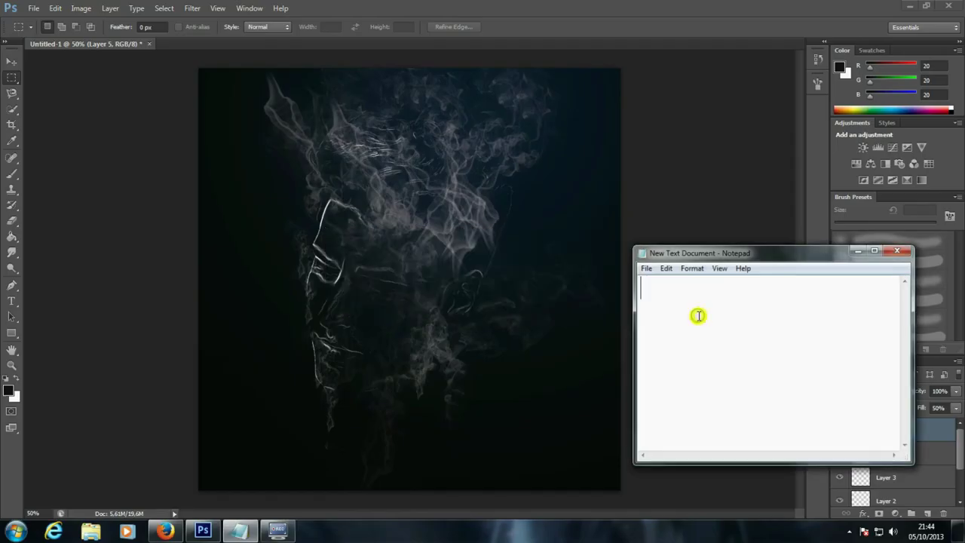
- Type the greeting 'Hey Guys :D' and an intro about an easy smoking effect in Notepad
{"action": "type", "text": "Hey Guys"}
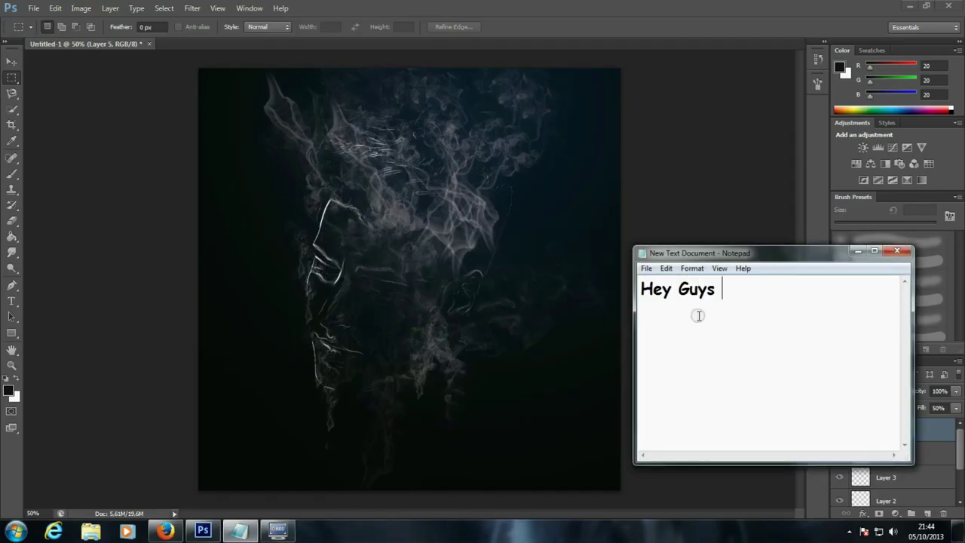
{"action": "type", "text": " :D"}
{"action": "key", "text": "ctrl+a"}
{"action": "type", "text": "T"}
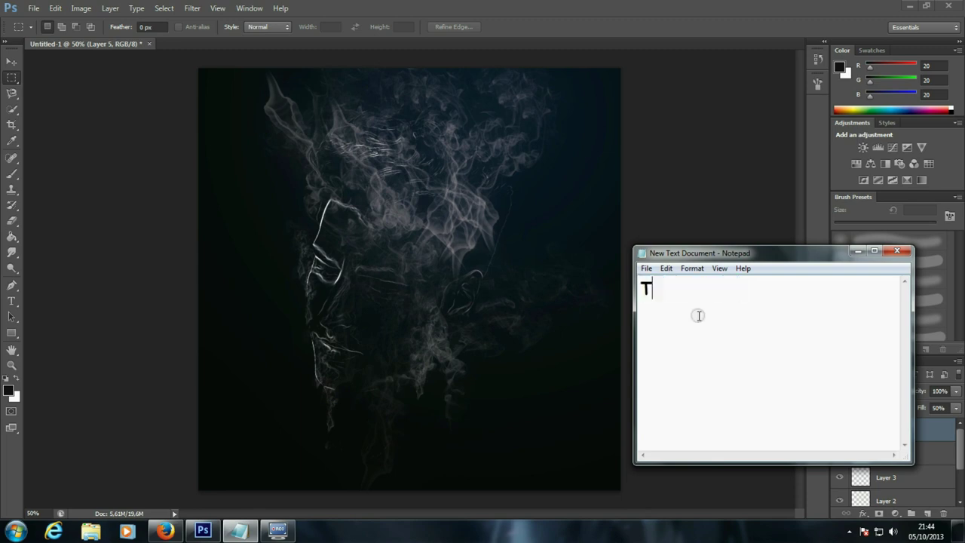
{"action": "type", "text": "day i"}
{"action": "type", "text": " mgoing to show you"}
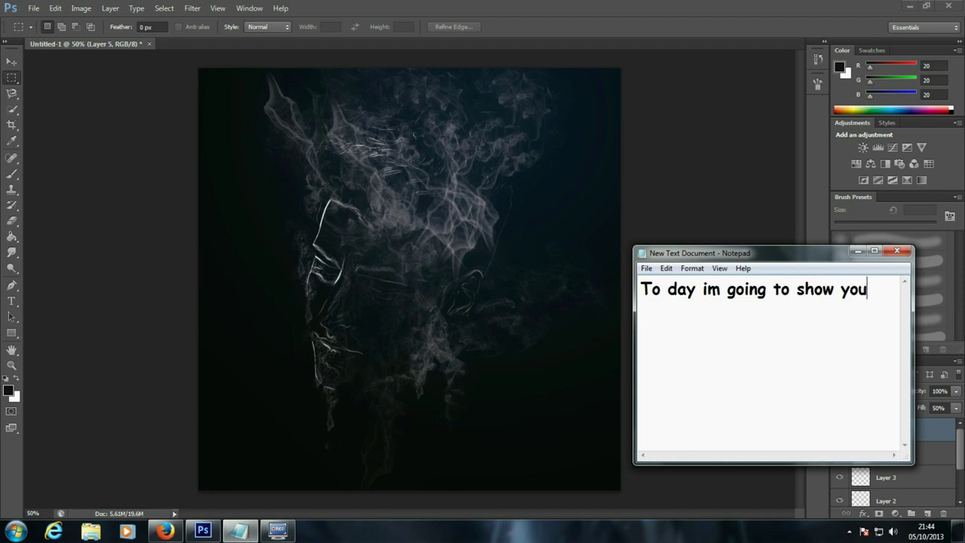
{"action": "key", "text": "Return"}
{"action": "type", "text": "an easy"}
{"action": "type", "text": " e"}
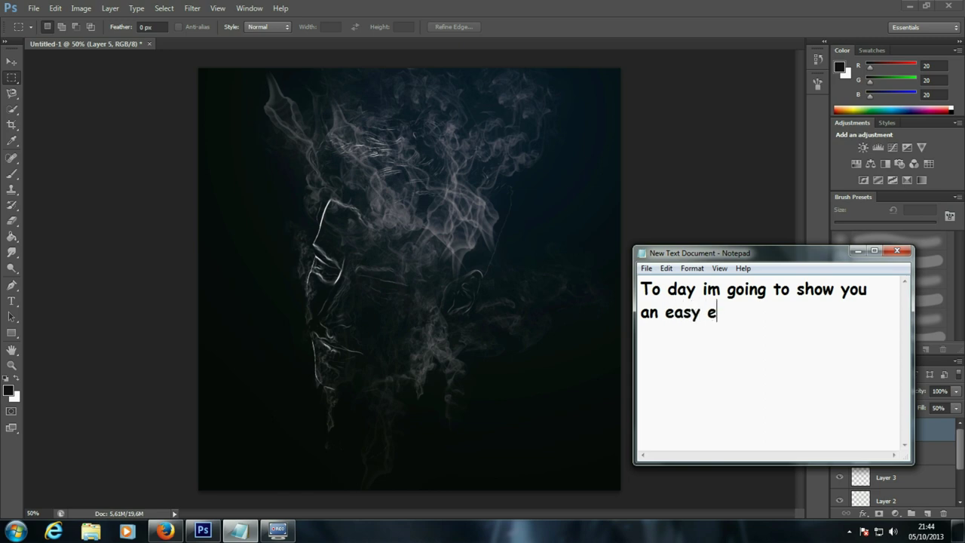
{"action": "type", "text": "ffe"}
{"action": "key", "text": "BackSpace"}
{"action": "key", "text": "BackSpace"}
{"action": "type", "text": "sm"}
{"action": "type", "text": "ocking effec"}
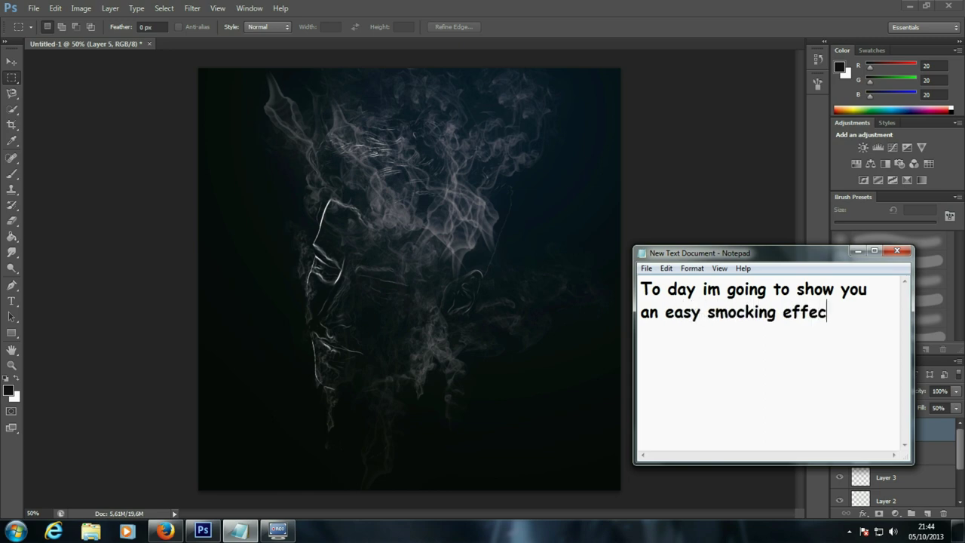
- Replace the note with 'like this one right here', then 'so follow me step by step', clearing each
{"action": "key", "text": "ctrl+a"}
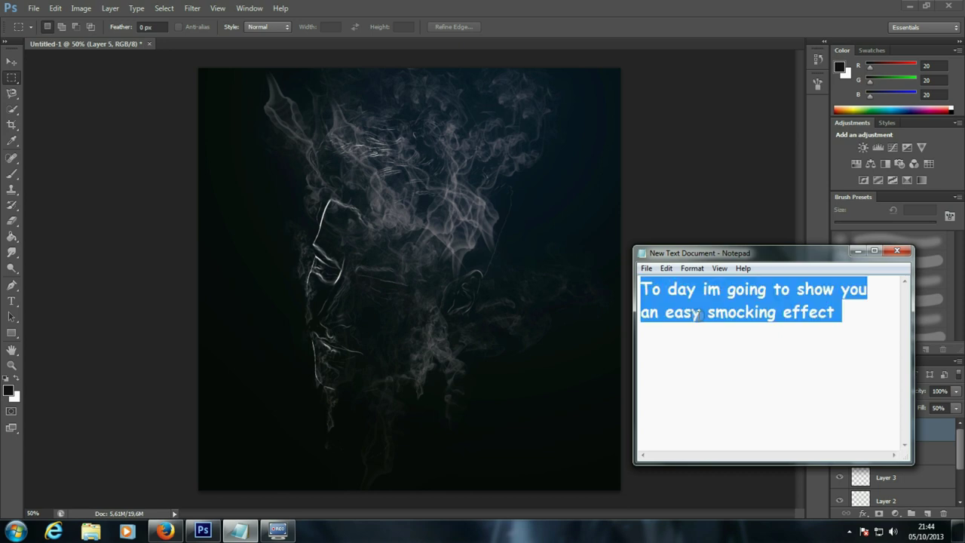
{"action": "type", "text": "like this one"}
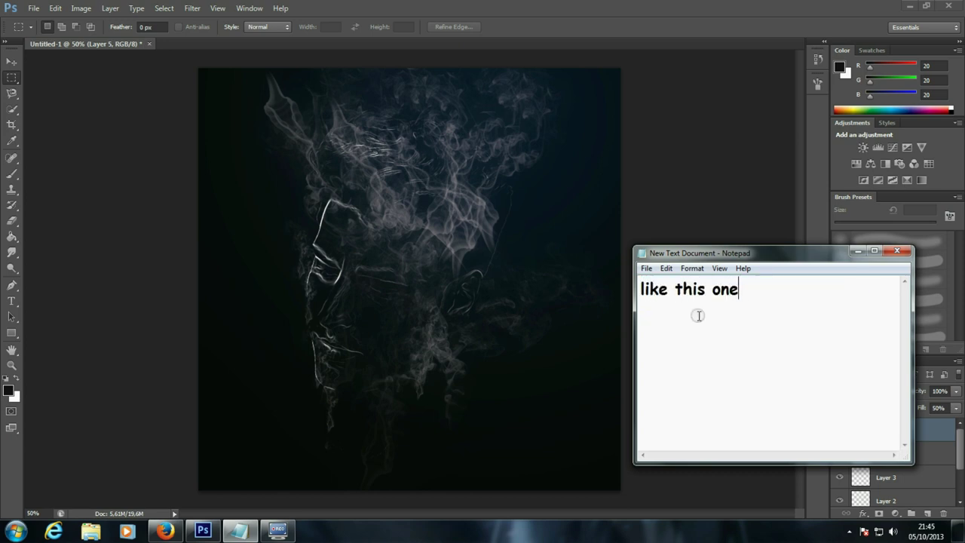
{"action": "type", "text": " right here"}
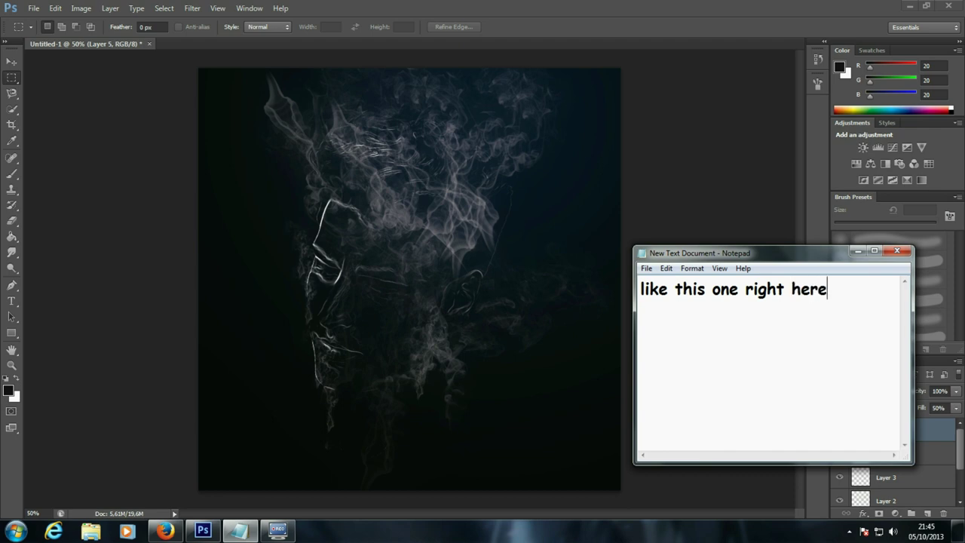
{"action": "key", "text": "ctrl+a"}
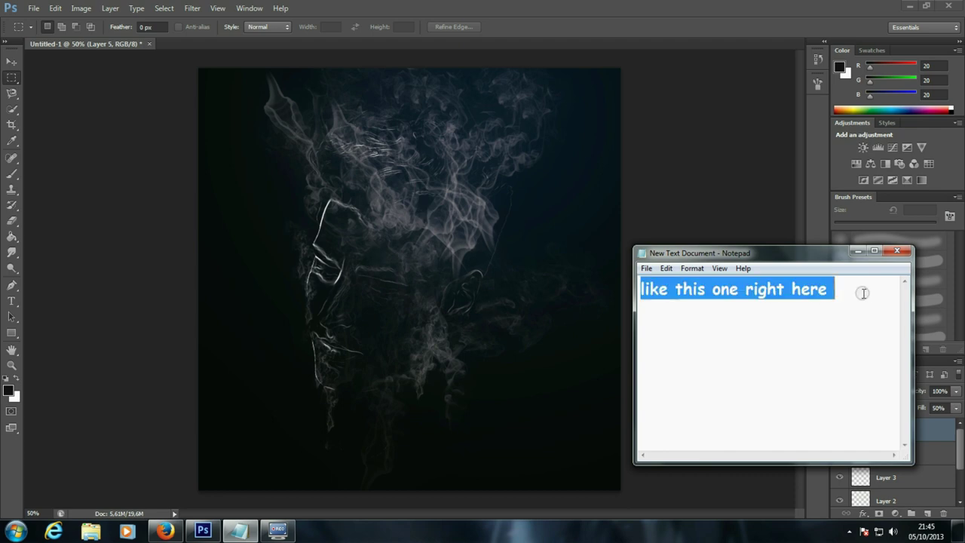
{"action": "key", "text": "BackSpace"}
{"action": "type", "text": "so follow "}
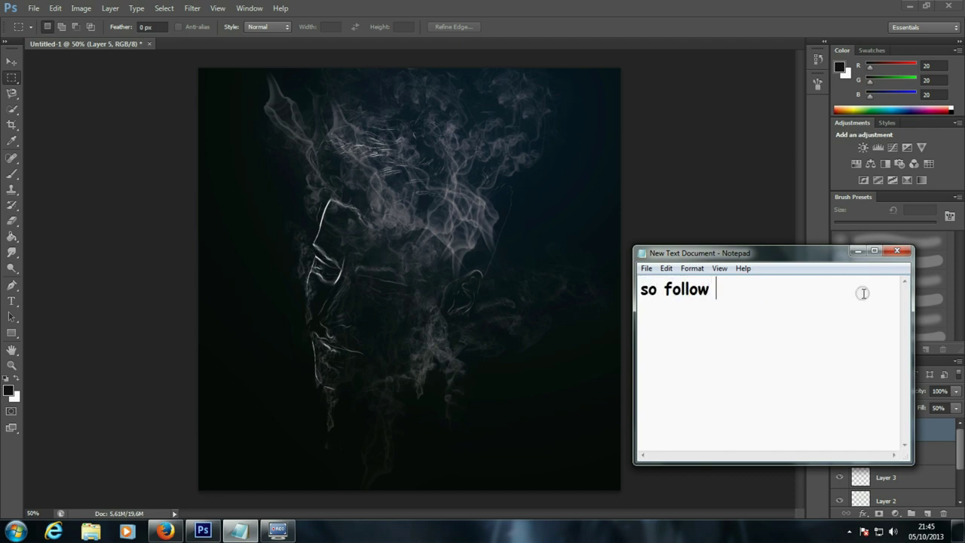
{"action": "type", "text": "me step by "}
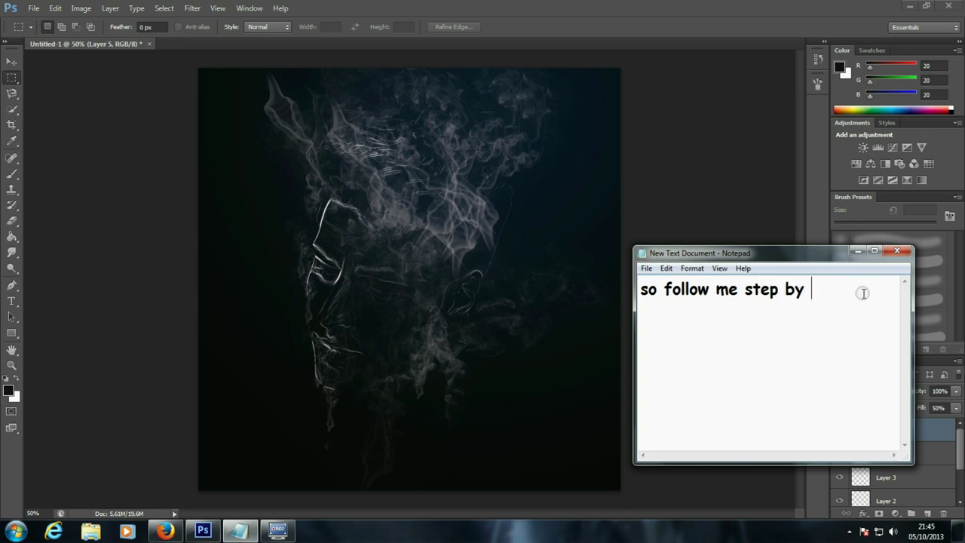
{"action": "type", "text": "step :D"}
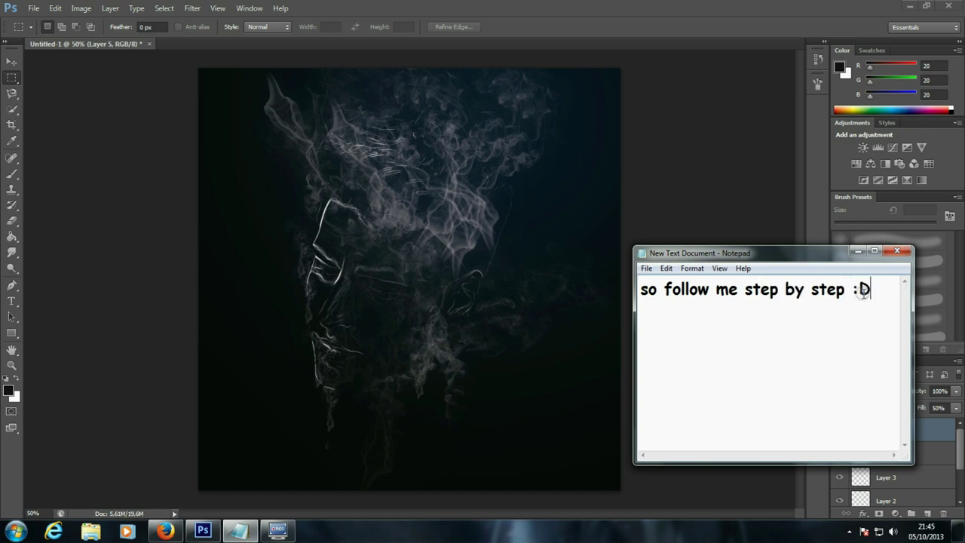
{"action": "key", "text": "ctrl+a"}
{"action": "key", "text": "BackSpace"}
- Write 'and see you at the end', erase it, and minimize Notepad
{"action": "type", "text": "a"}
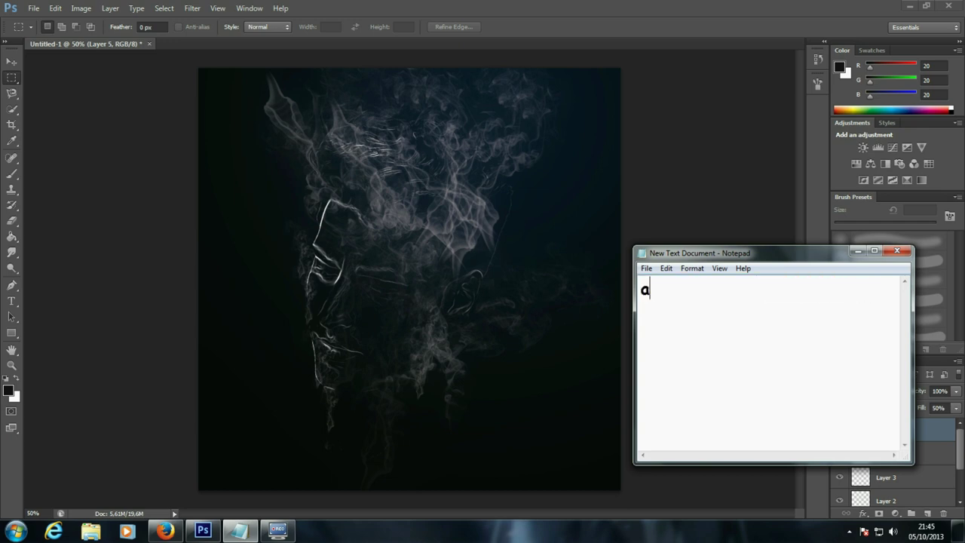
{"action": "type", "text": "nd see you"}
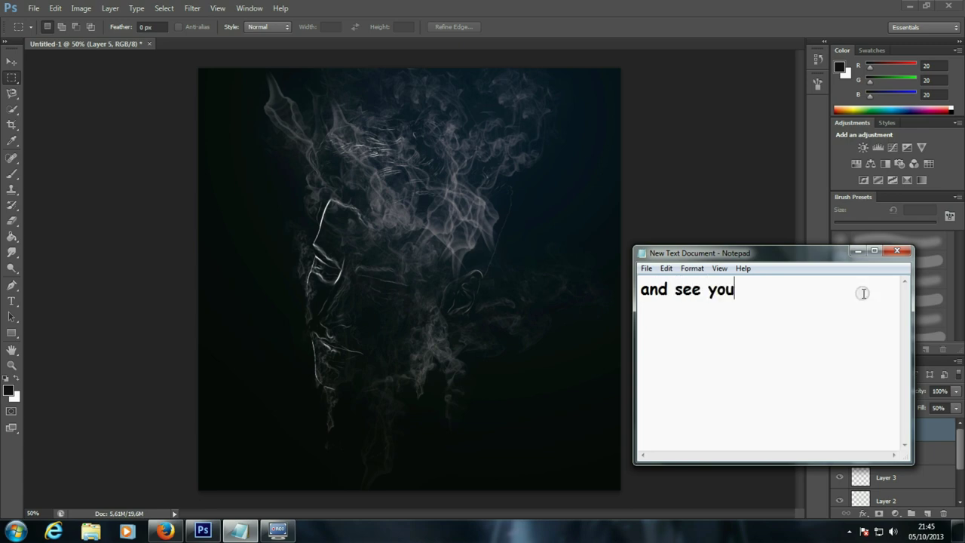
{"action": "key", "text": "ctrl+a"}
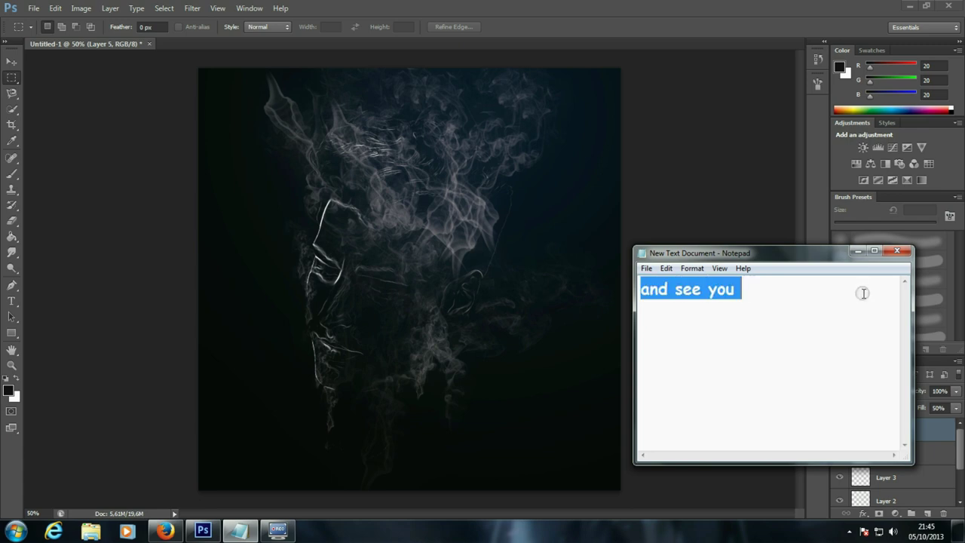
{"action": "key", "text": "Right"}
{"action": "type", "text": "at t"}
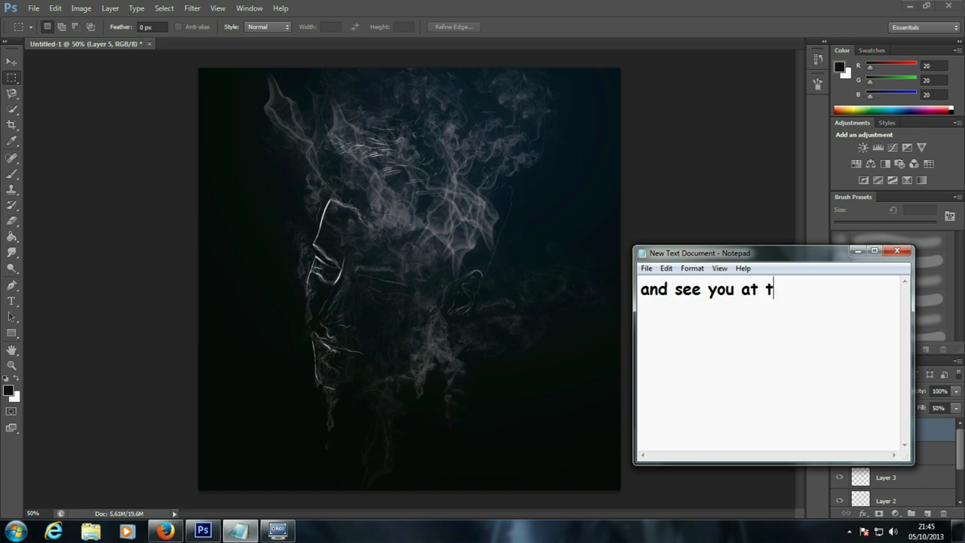
{"action": "type", "text": "he end xD"}
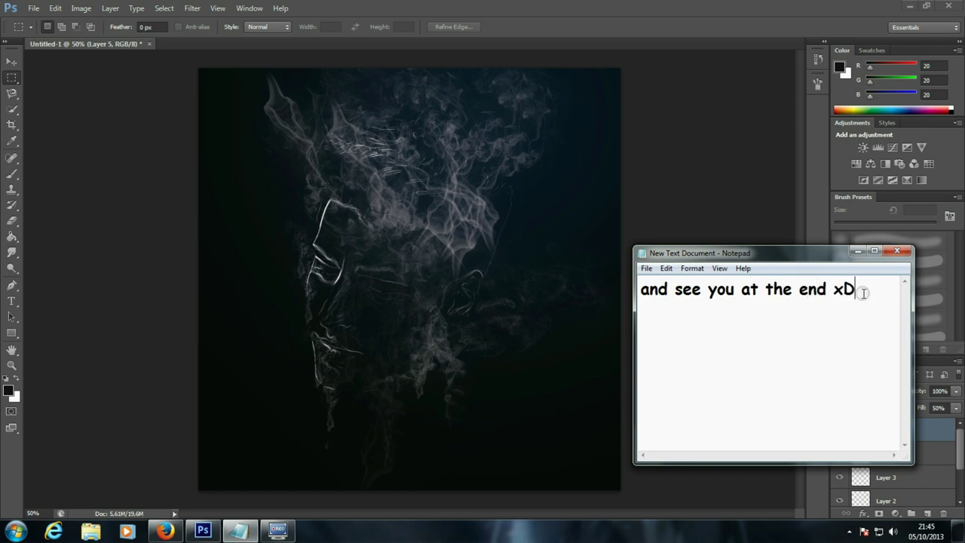
{"action": "key", "text": "ctrl+a"}
{"action": "key", "text": "BackSpace"}
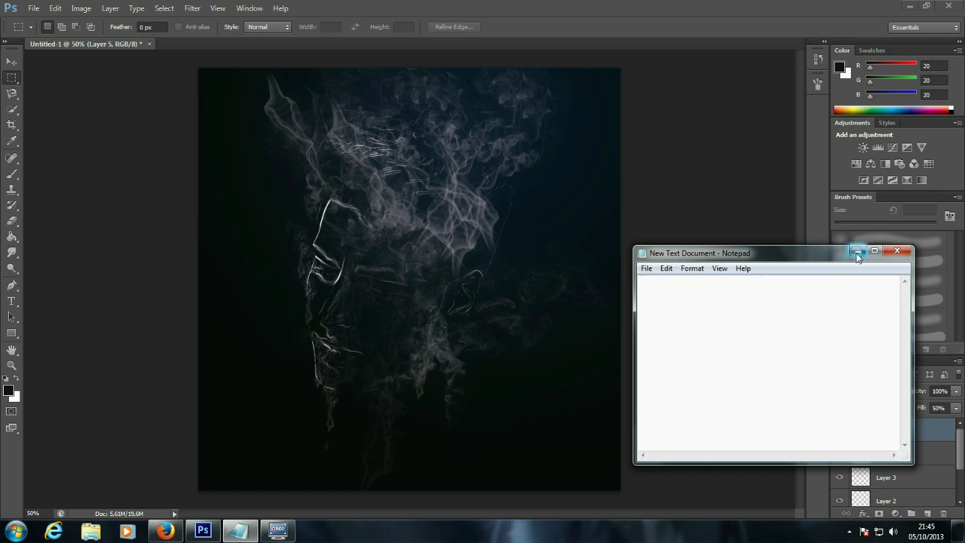
{"action": "left_click", "coordinate": [857, 250]}
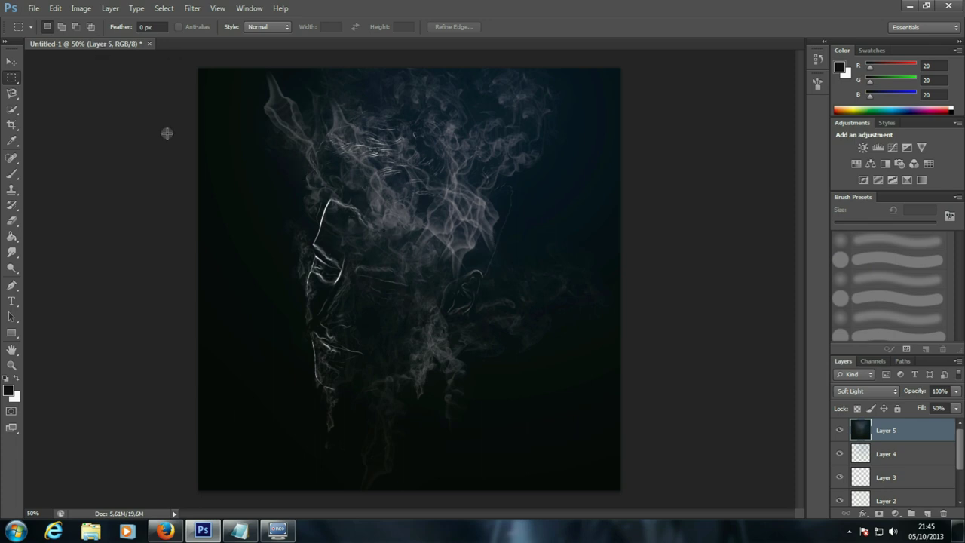
- Create a new 1400 × 1400 px document at 72 ppi resolution
{"action": "left_click", "coordinate": [33, 8]}
{"action": "left_click", "coordinate": [39, 19]}
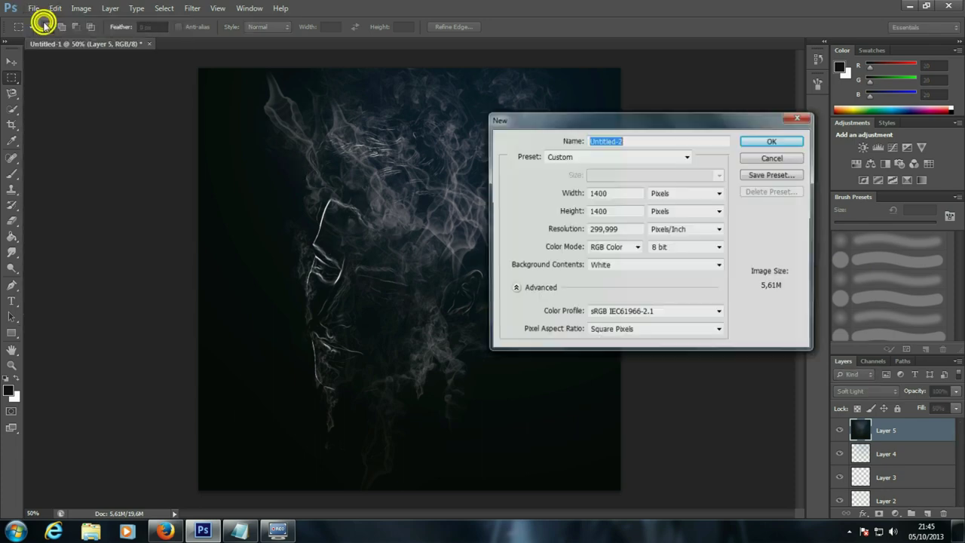
{"action": "left_click", "coordinate": [611, 192]}
{"action": "left_click", "coordinate": [609, 212]}
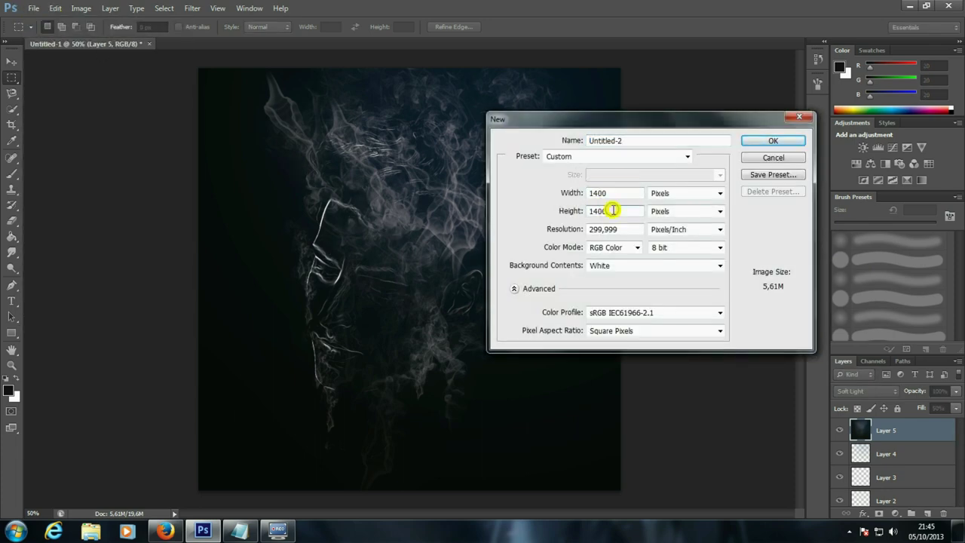
{"action": "left_click_drag", "start_coordinate": [623, 228], "coordinate": [560, 231]}
{"action": "type", "text": "72"}
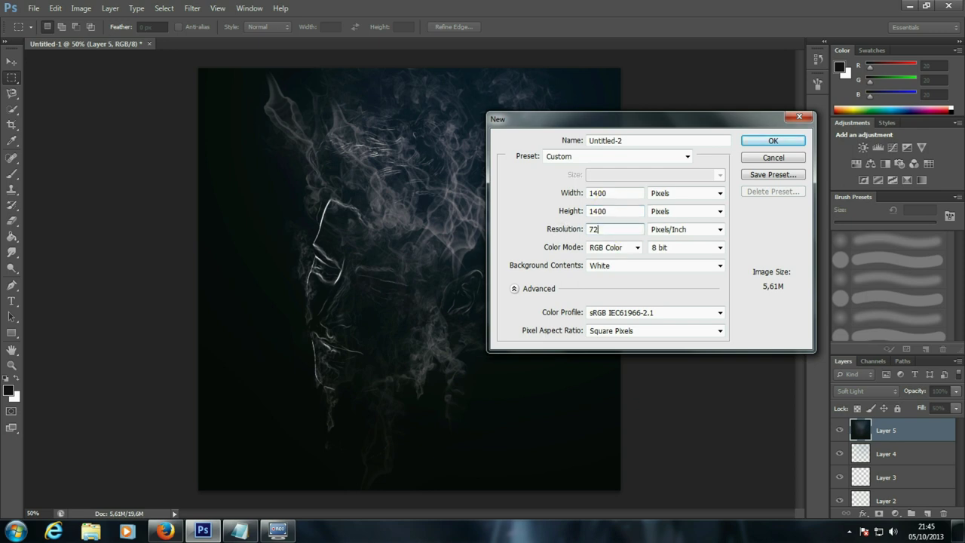
{"action": "left_click", "coordinate": [769, 140]}
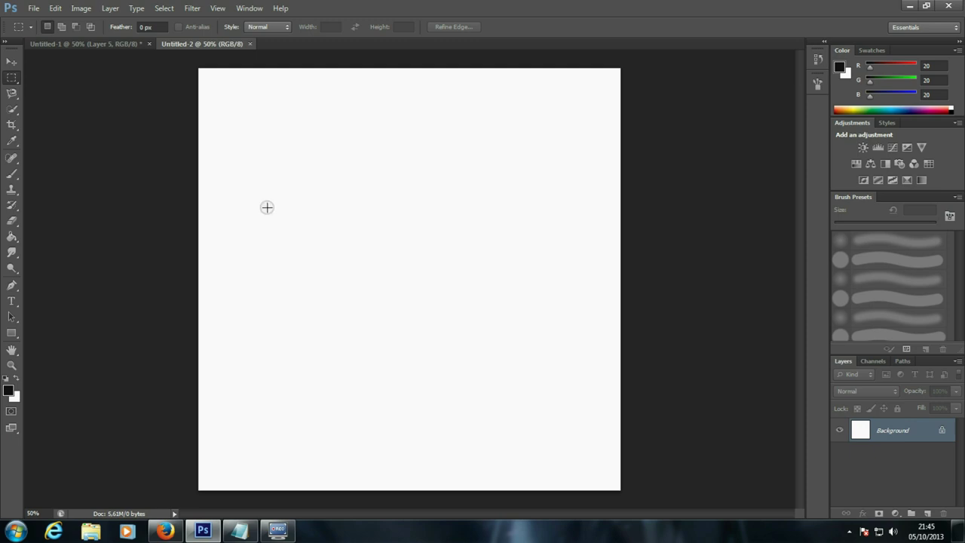
- Fill the canvas background with dark gray #141414 using the Paint Bucket
{"action": "left_click", "coordinate": [12, 235]}
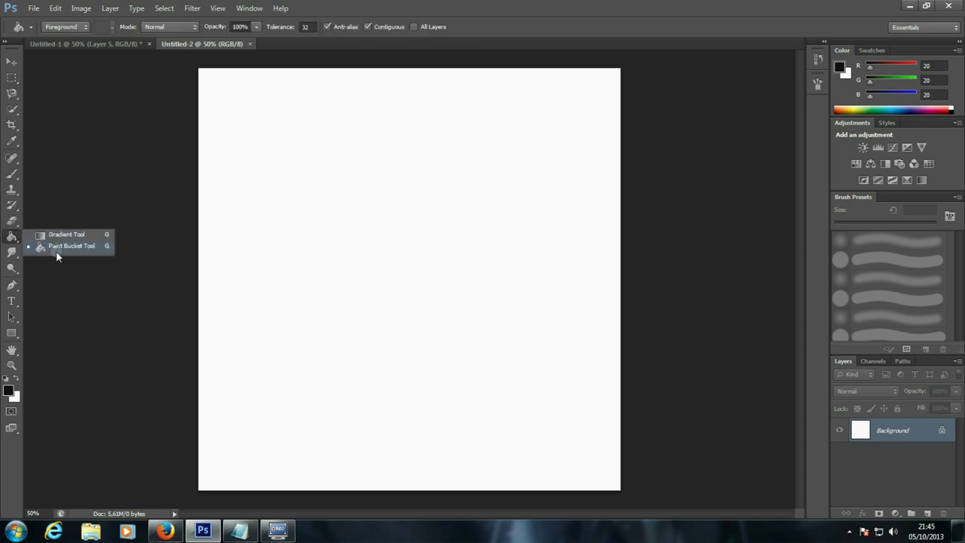
{"action": "left_click", "coordinate": [9, 389]}
{"action": "double_click", "coordinate": [650, 337]}
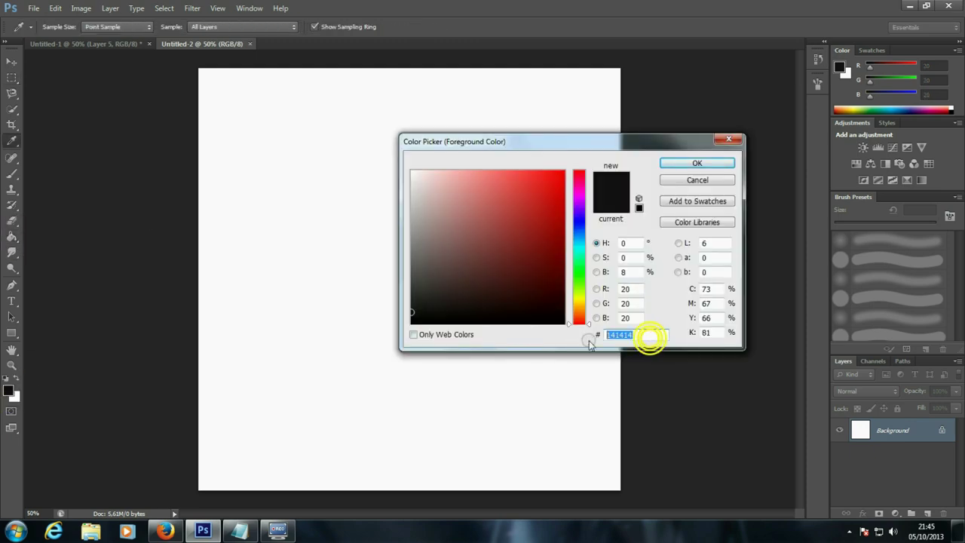
{"action": "type", "text": "141414"}
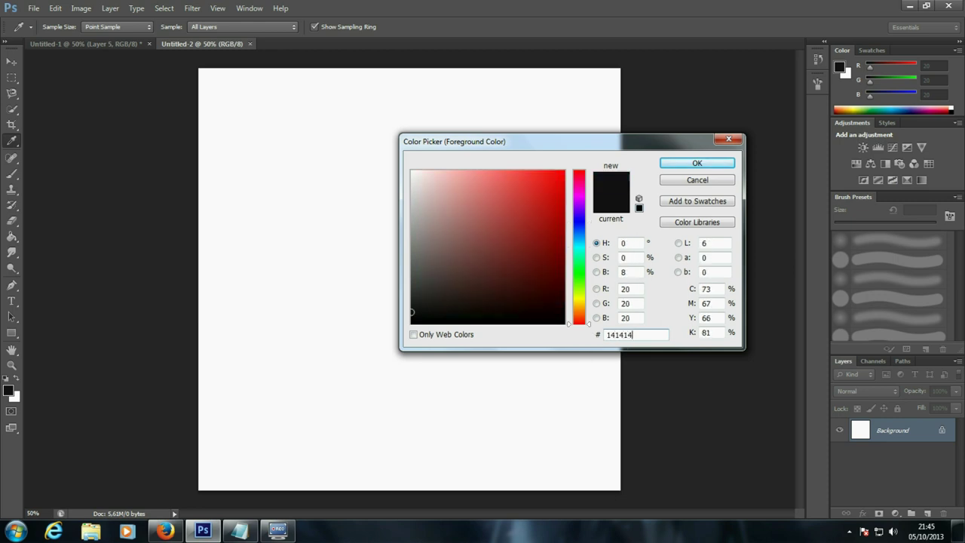
{"action": "left_click", "coordinate": [697, 162]}
{"action": "left_click", "coordinate": [459, 246]}
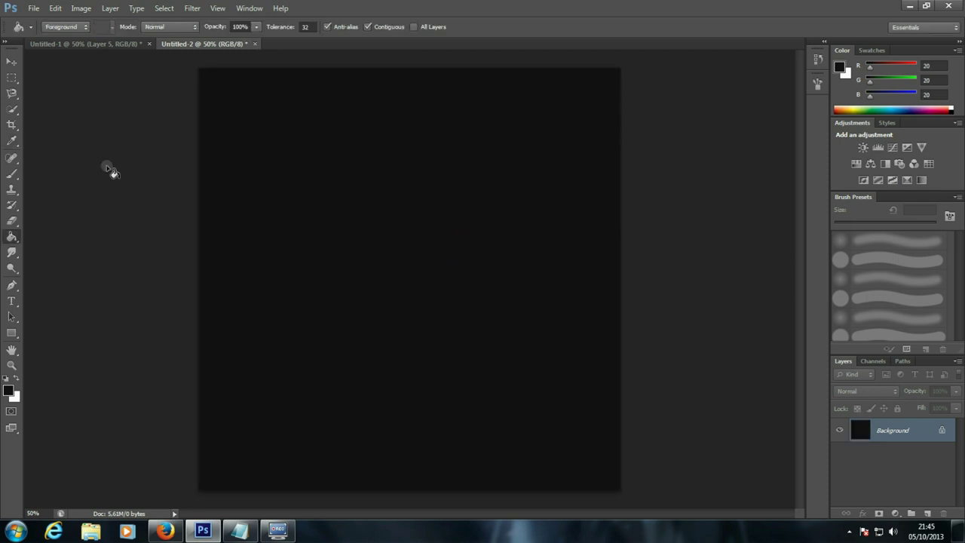
{"action": "left_click", "coordinate": [11, 77]}
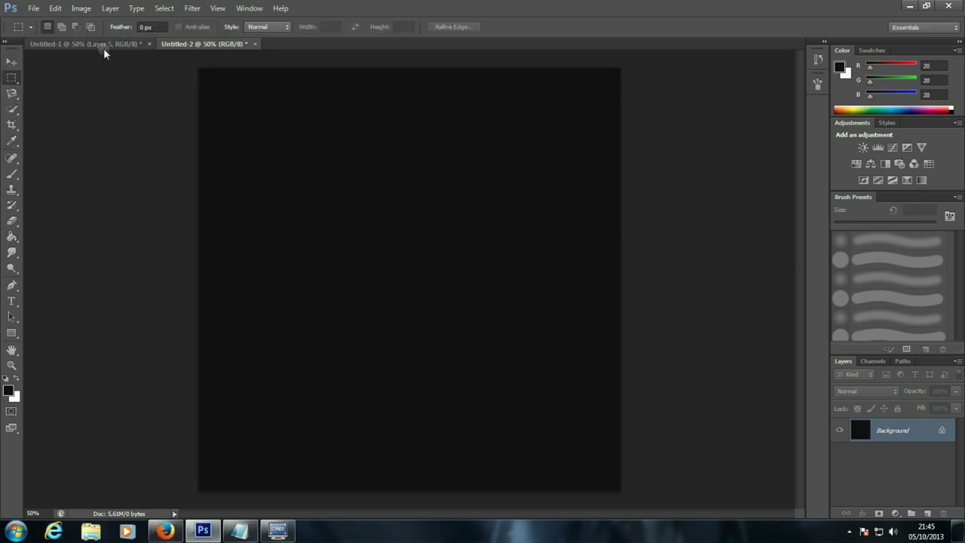
- Open source_visage.png and select the whole face image
{"action": "left_click", "coordinate": [33, 8]}
{"action": "left_click", "coordinate": [43, 30]}
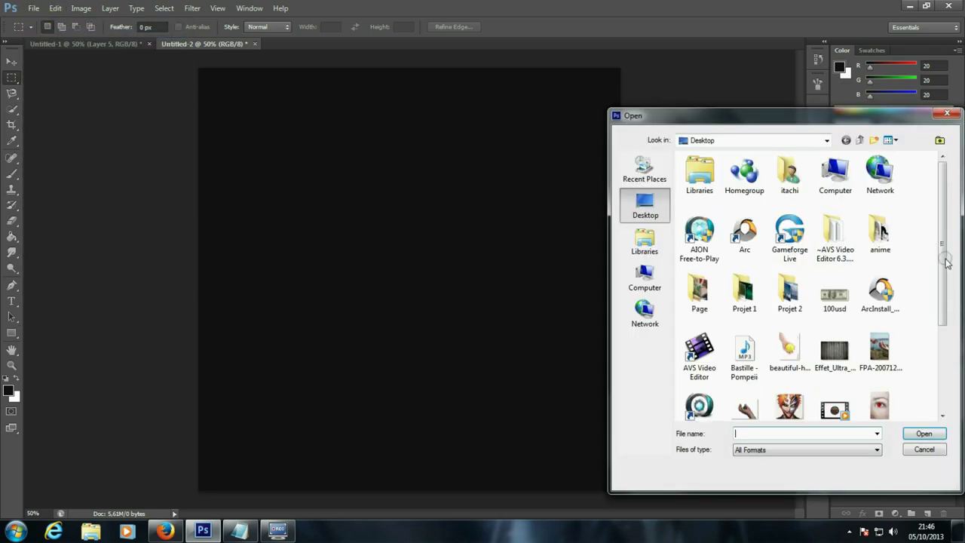
{"action": "scroll", "coordinate": [946, 261], "scroll_direction": "down", "scroll_amount": 5}
{"action": "double_click", "coordinate": [827, 318]}
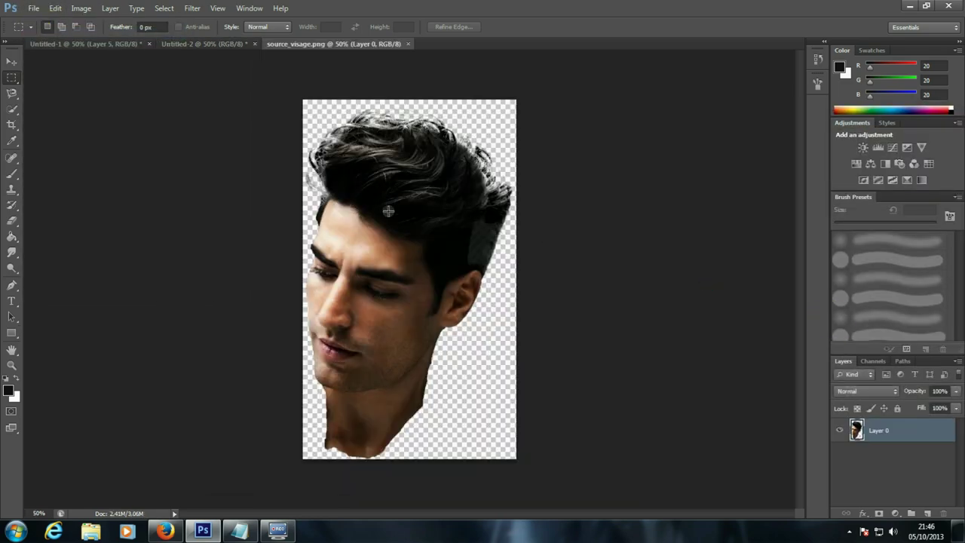
{"action": "key", "text": "ctrl+a"}
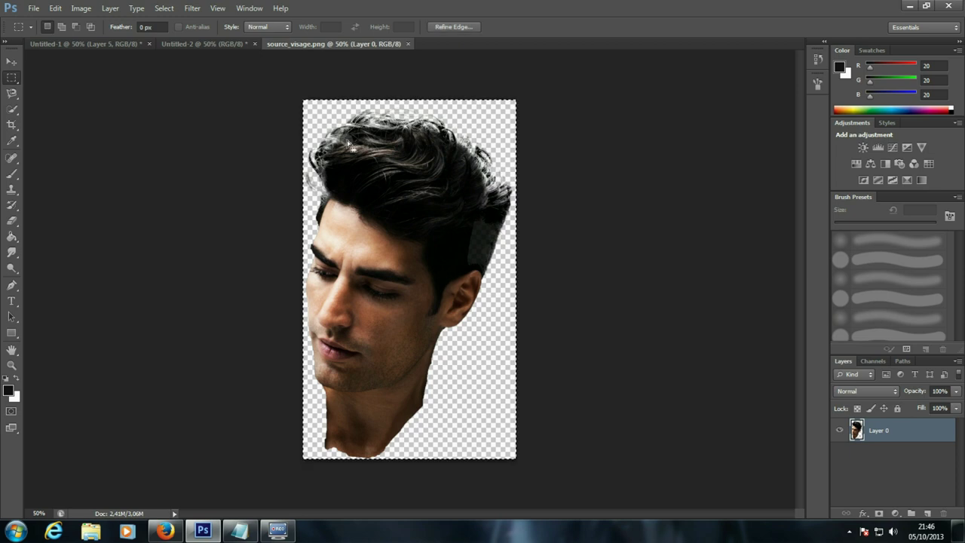
- Copy the cut-out face and paste it onto the dark Untitled-2 canvas
{"action": "left_click", "coordinate": [55, 8]}
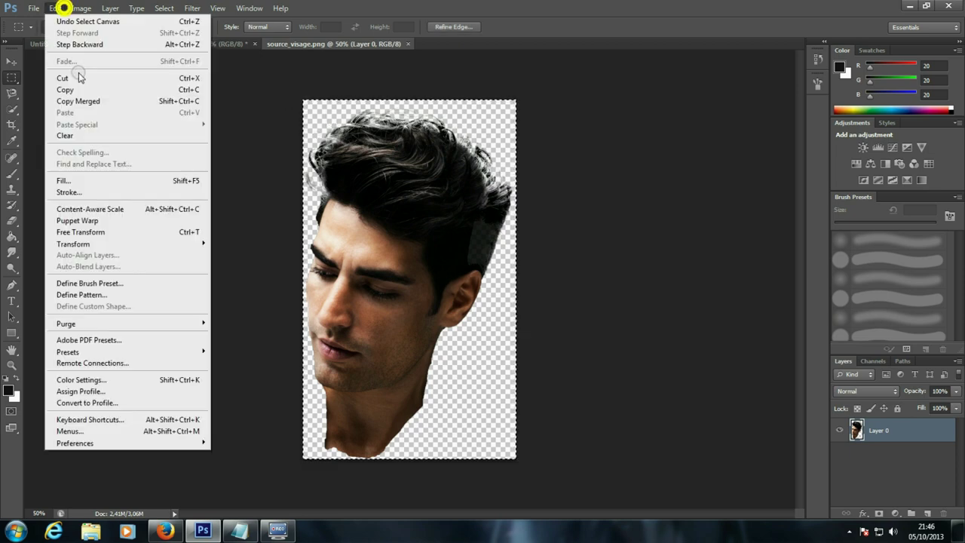
{"action": "left_click", "coordinate": [76, 91]}
{"action": "left_click", "coordinate": [185, 43]}
{"action": "left_click", "coordinate": [56, 8]}
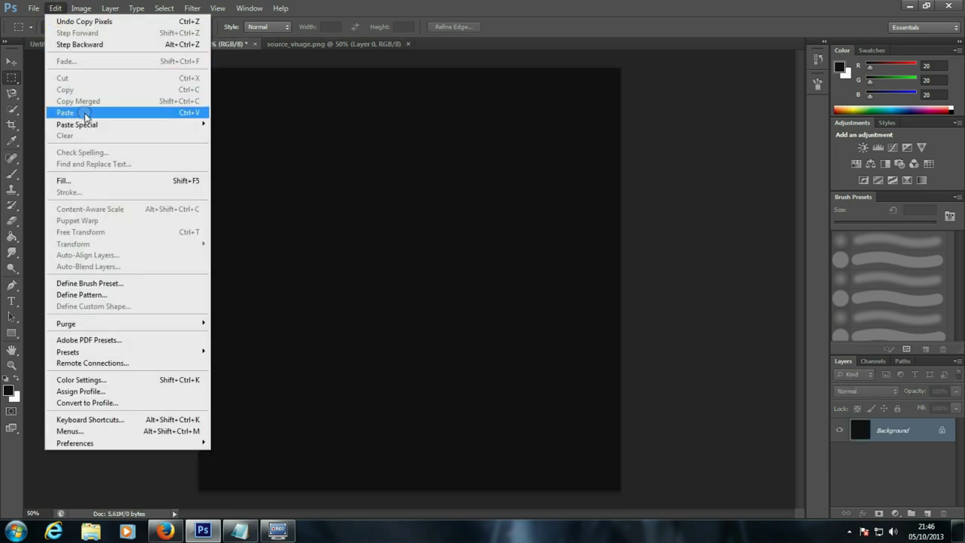
{"action": "left_click", "coordinate": [66, 110]}
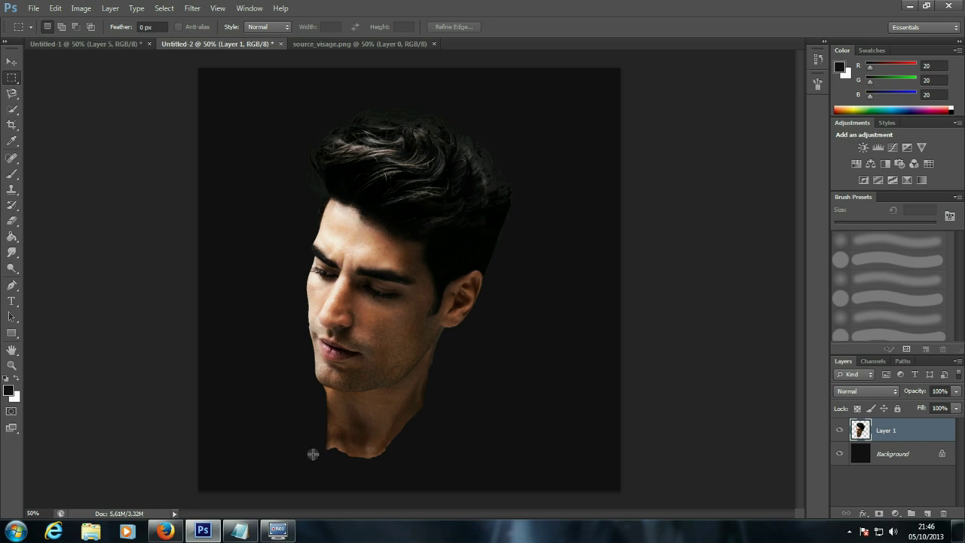
- Note the Ctrl+Shift+U desaturate shortcut in Notepad, then hide Notepad
{"action": "left_click", "coordinate": [239, 531]}
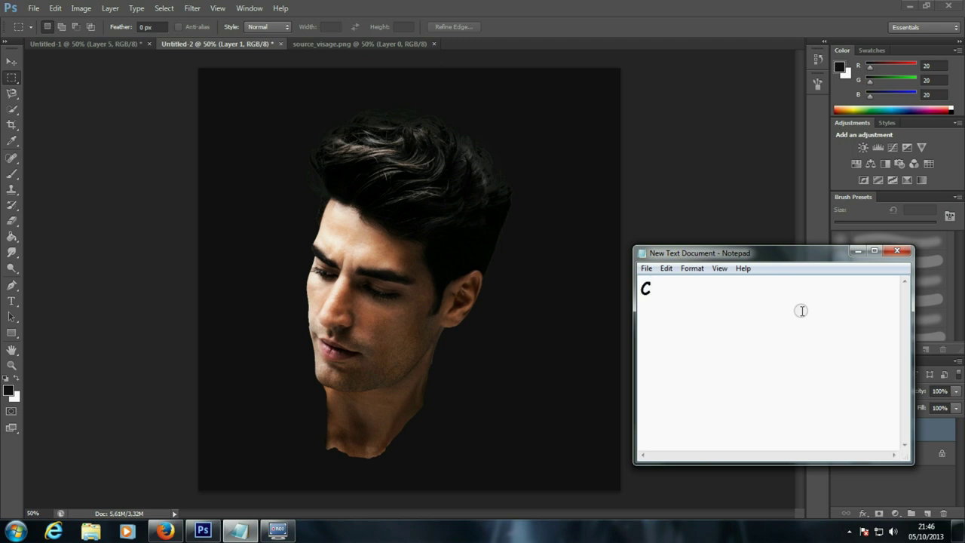
{"action": "type", "text": "trl"}
{"action": "type", "text": "+shift"}
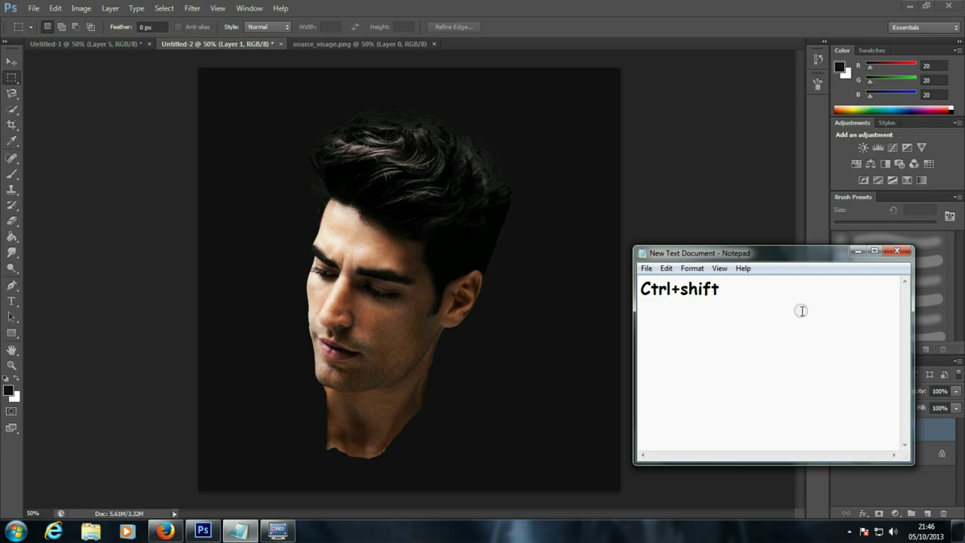
{"action": "type", "text": "+U"}
{"action": "left_click", "coordinate": [857, 251]}
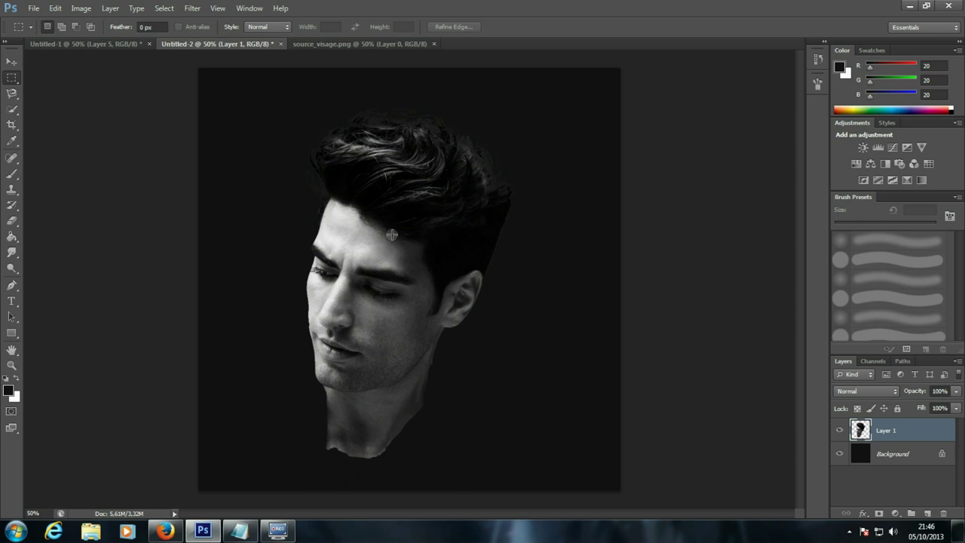
- Apply Glowing Edges with edge width 2, brightness 6 and smoothness 8 to the face
{"action": "left_click", "coordinate": [192, 8]}
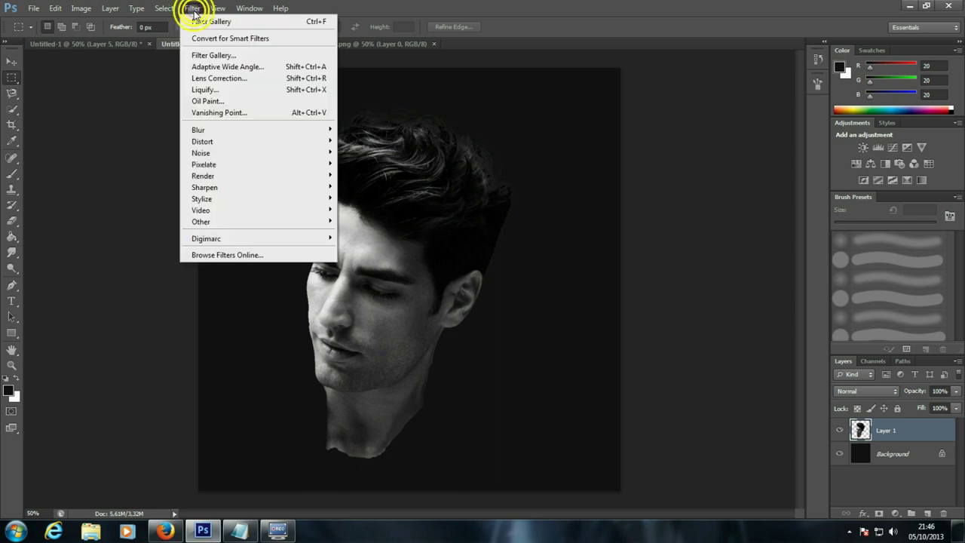
{"action": "left_click", "coordinate": [217, 56]}
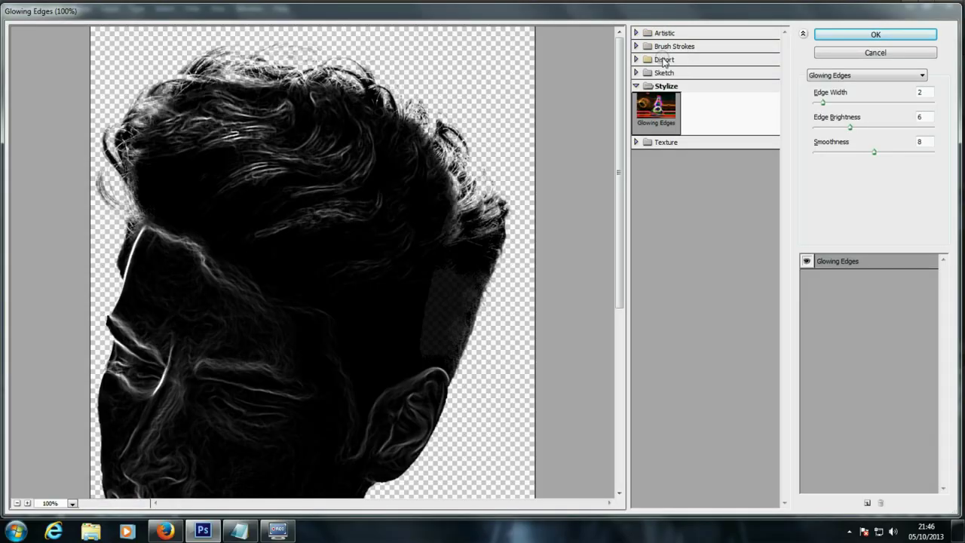
{"action": "left_click", "coordinate": [661, 86]}
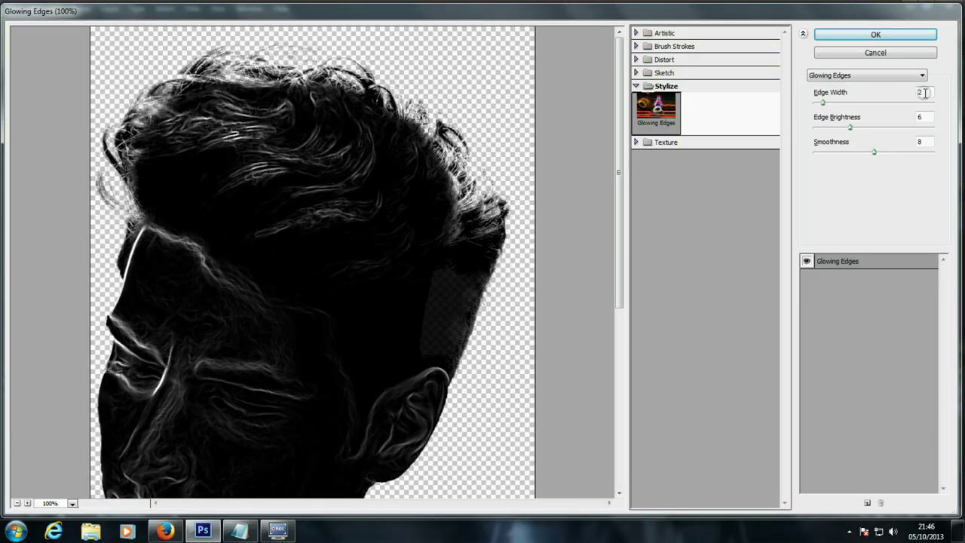
{"action": "left_click", "coordinate": [921, 117]}
{"action": "left_click", "coordinate": [922, 142]}
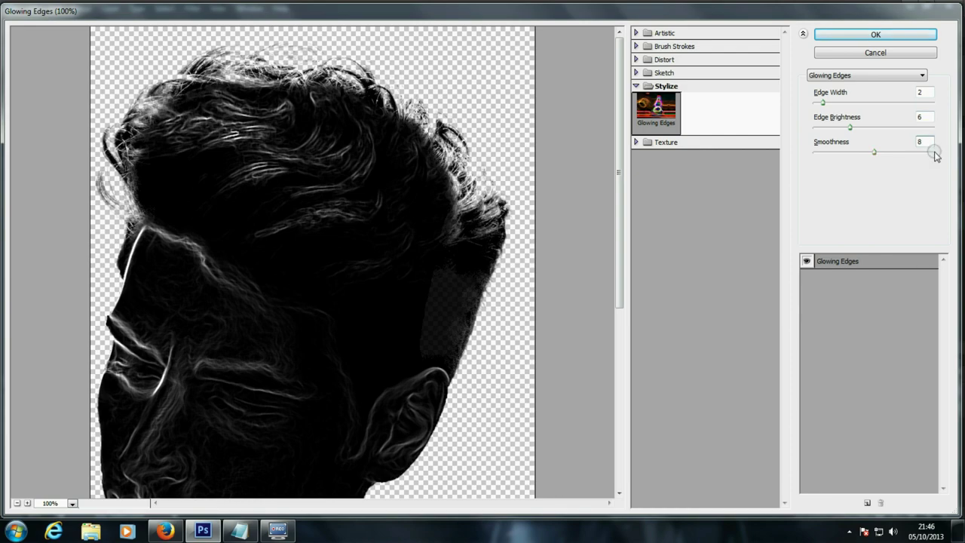
{"action": "left_click", "coordinate": [874, 36]}
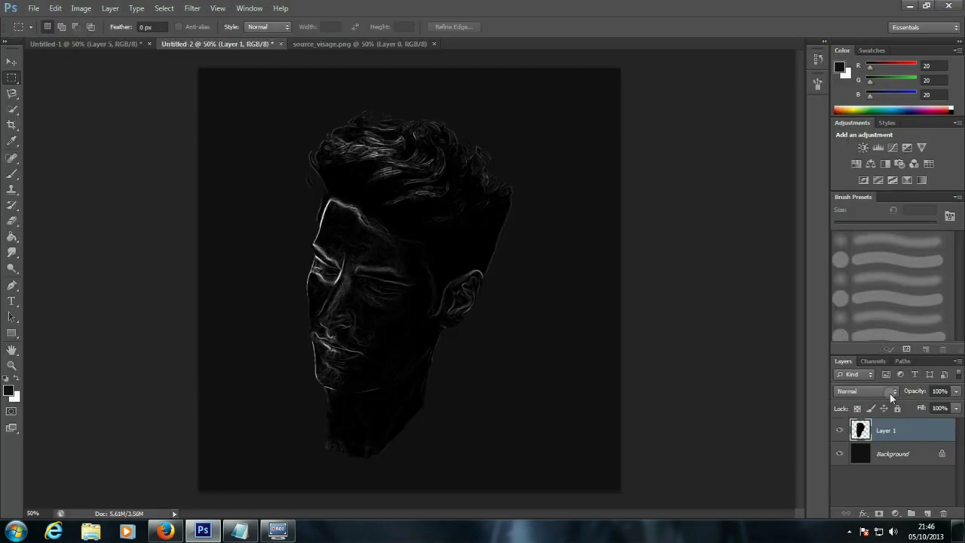
- Set Layer 1 to Lighten blend mode and add an empty Layer 2 above it
{"action": "left_click", "coordinate": [892, 397]}
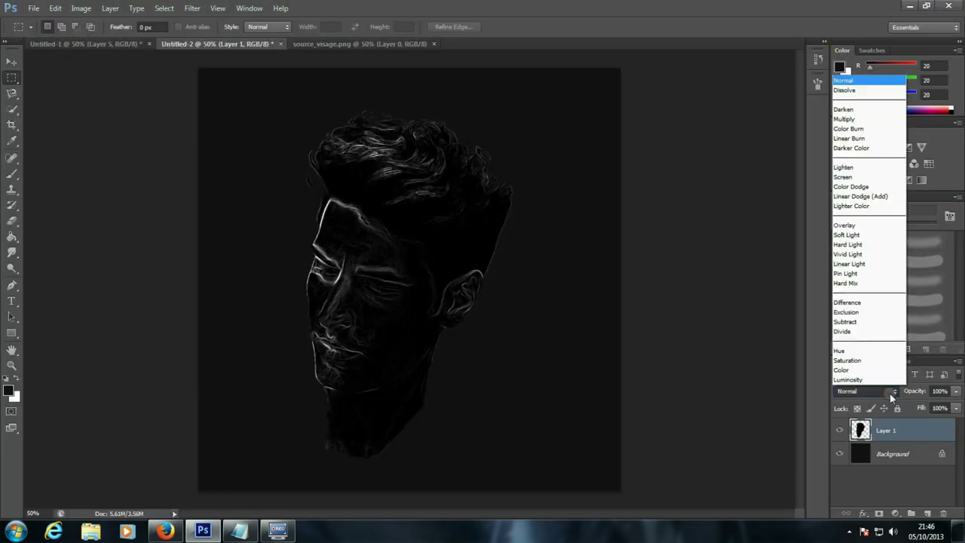
{"action": "left_click", "coordinate": [857, 167]}
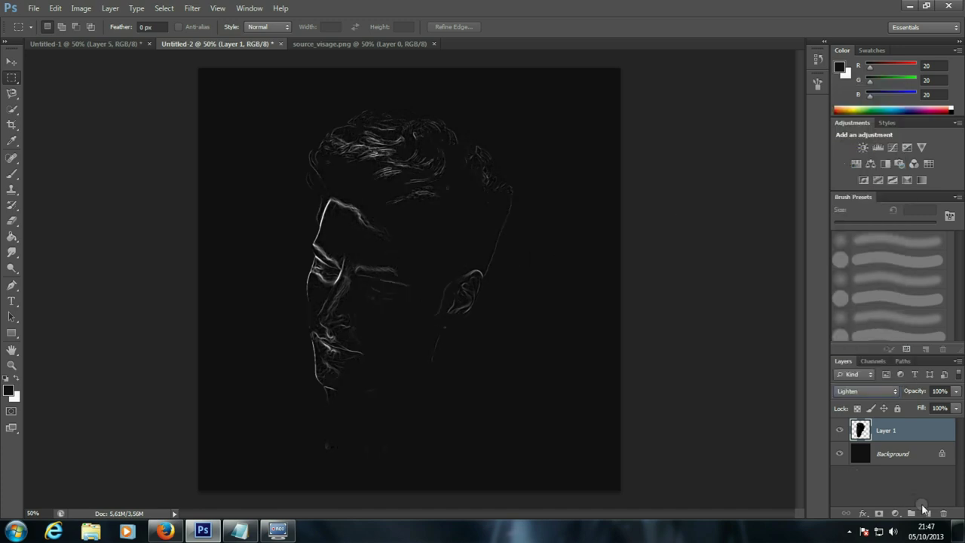
{"action": "left_click", "coordinate": [110, 8]}
{"action": "left_click", "coordinate": [258, 21]}
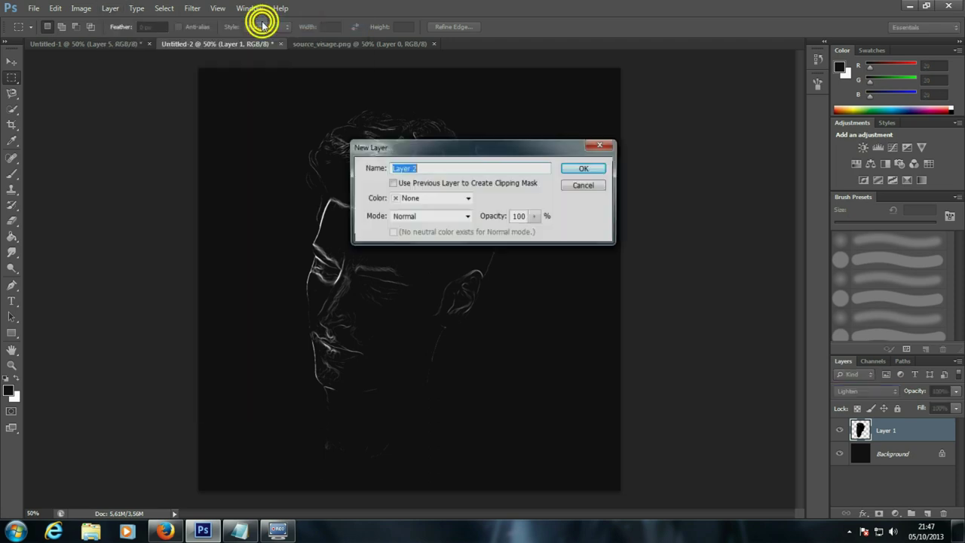
{"action": "left_click", "coordinate": [581, 171]}
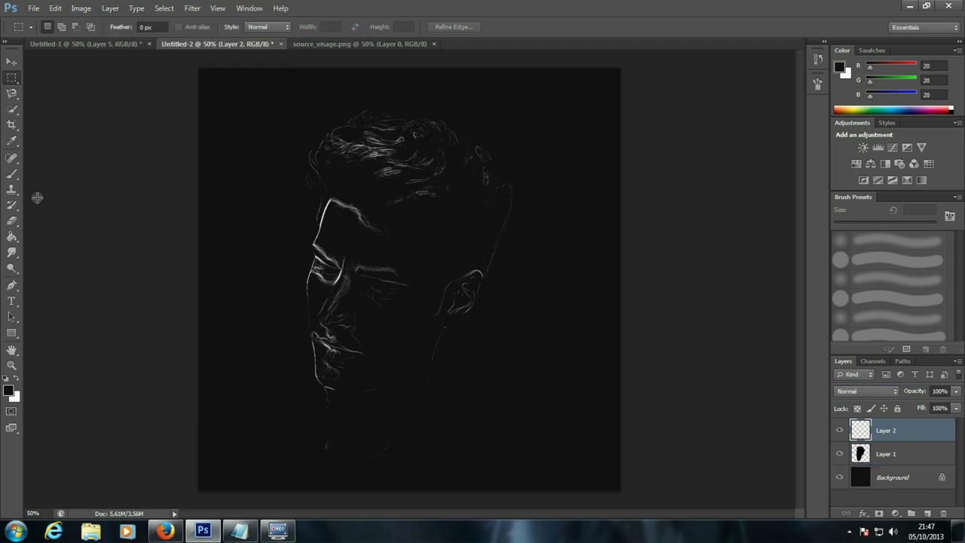
{"action": "left_click", "coordinate": [11, 174]}
- Write 'you will need some smoke brushes' in Notepad, then clear it
{"action": "left_click", "coordinate": [241, 530]}
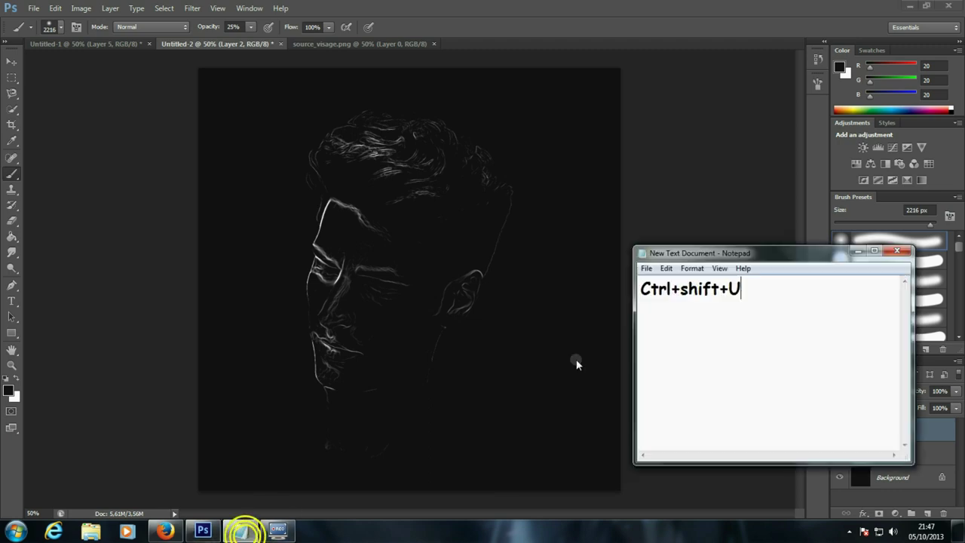
{"action": "left_click_drag", "start_coordinate": [640, 289], "coordinate": [756, 290]}
{"action": "type", "text": "you wil"}
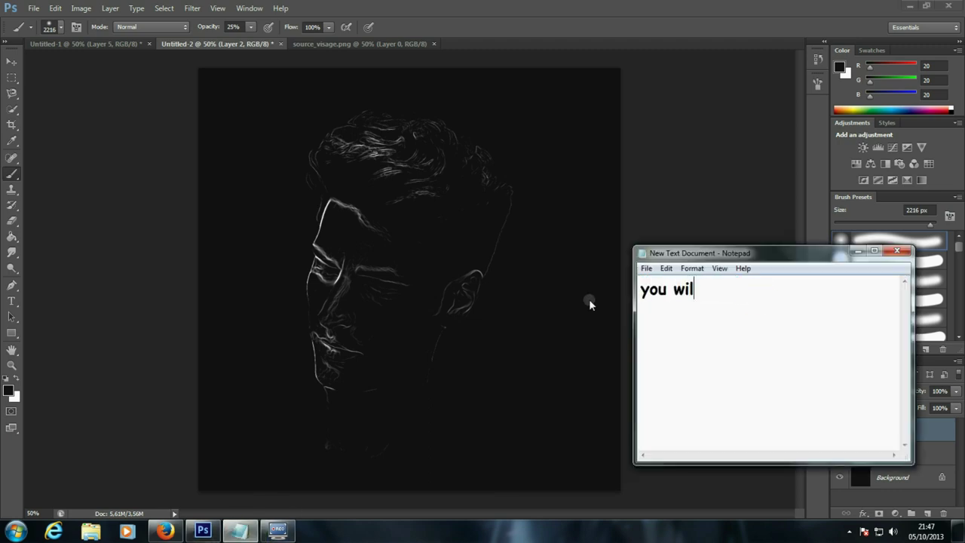
{"action": "type", "text": "l need some smo"}
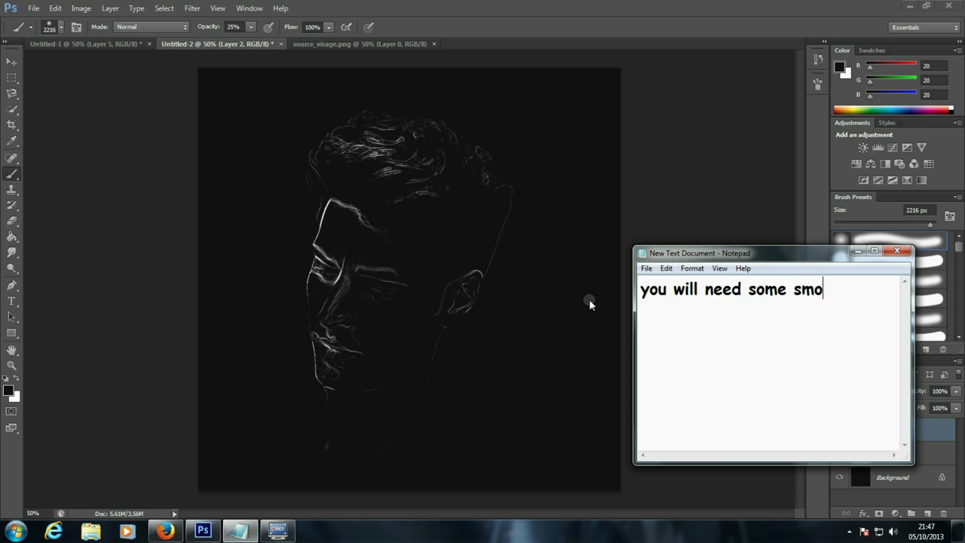
{"action": "type", "text": "cking br"}
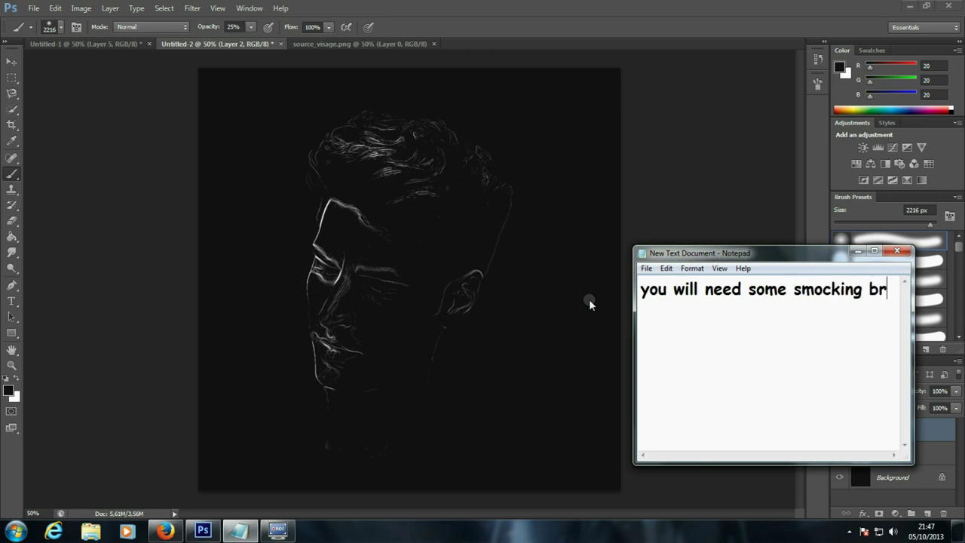
{"action": "type", "text": "ushs"}
{"action": "key", "text": "ctrl+a"}
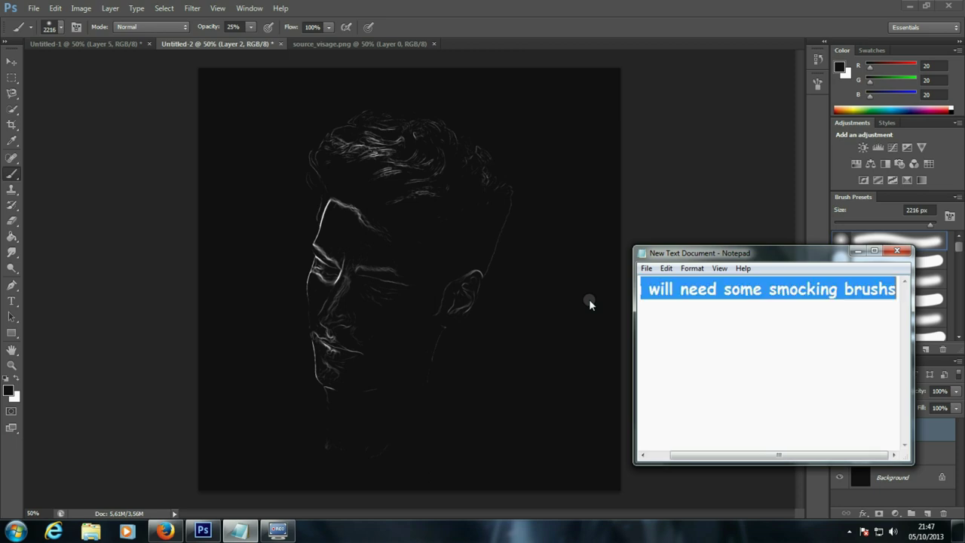
{"action": "key", "text": "BackSpace"}
- Type 'you will find them in the description', then erase the note
{"action": "type", "text": "i"}
{"action": "key", "text": "BackSpace"}
{"action": "key", "text": "BackSpace"}
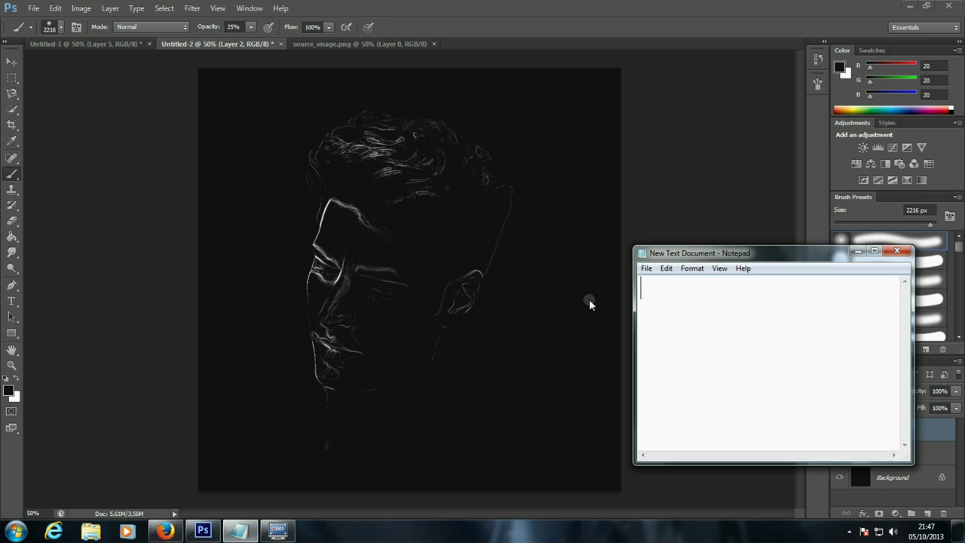
{"action": "type", "text": "you will find"}
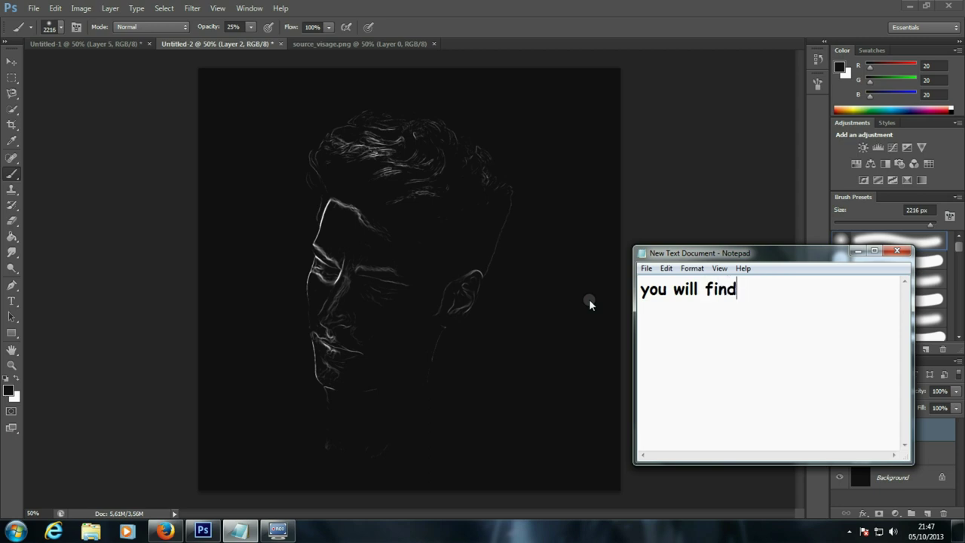
{"action": "type", "text": " them at the des"}
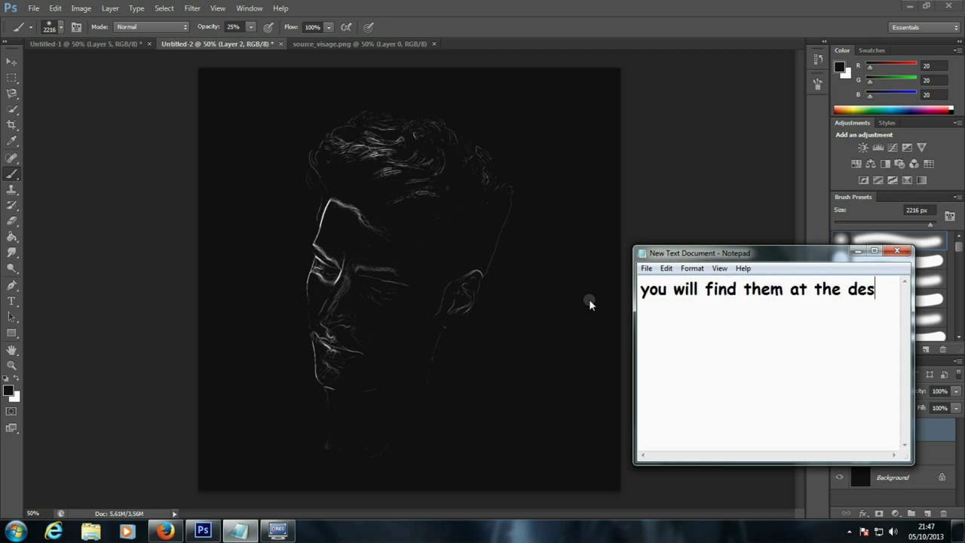
{"action": "type", "text": "iptio"}
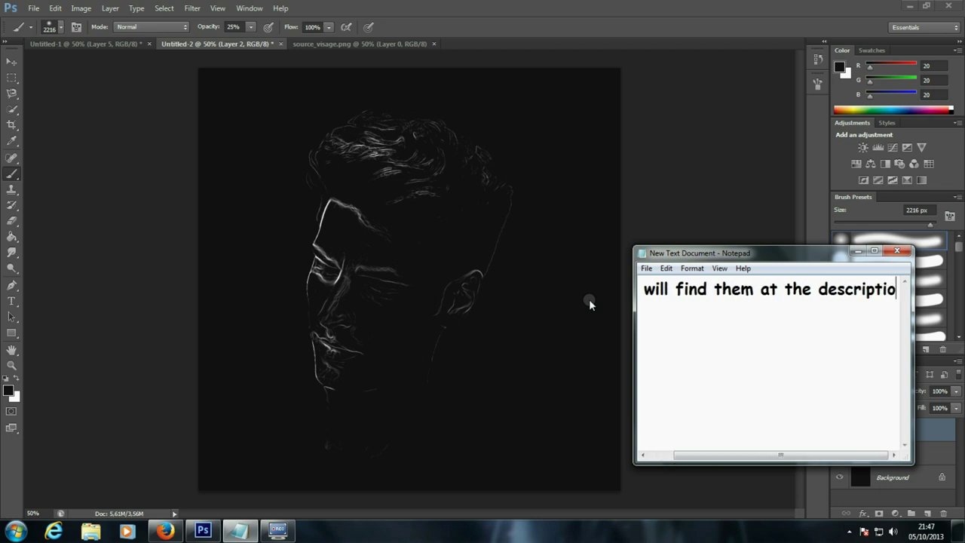
{"action": "type", "text": "n"}
{"action": "key", "text": "ctrl+a"}
{"action": "key", "text": "BackSpace"}
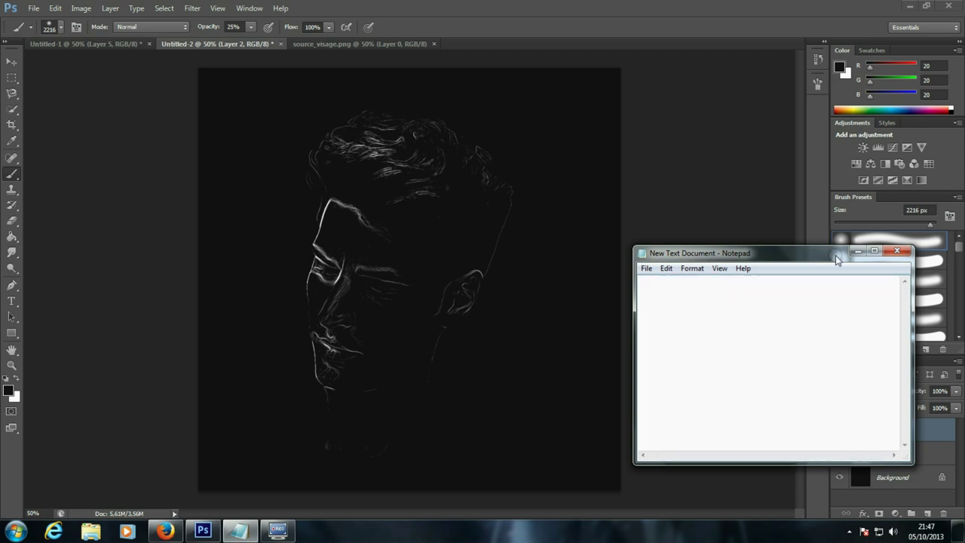
- Back in Photoshop, select the 1016 smoke brush tip, angled 27° at 929 px
{"action": "left_click", "coordinate": [856, 251]}
{"action": "right_click", "coordinate": [456, 231]}
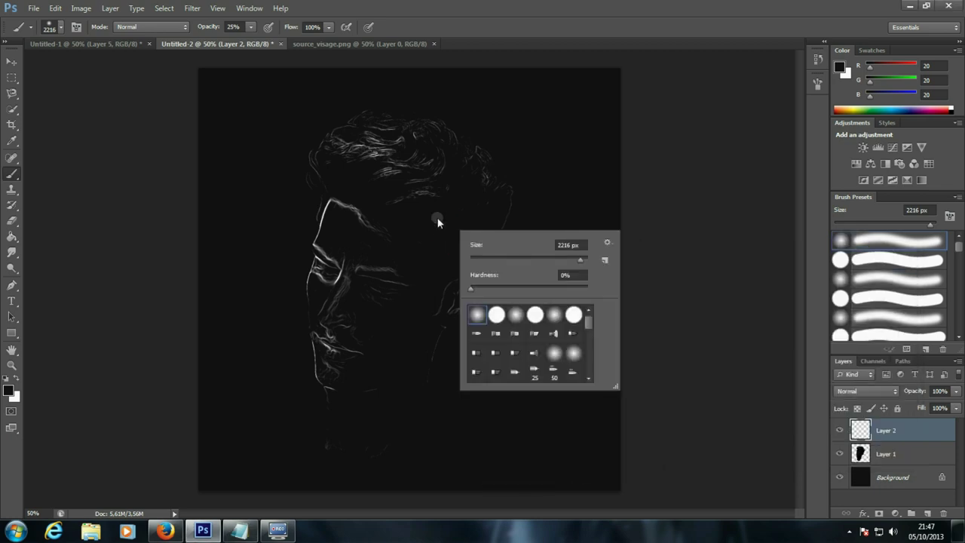
{"action": "left_click_drag", "start_coordinate": [578, 260], "coordinate": [564, 263]}
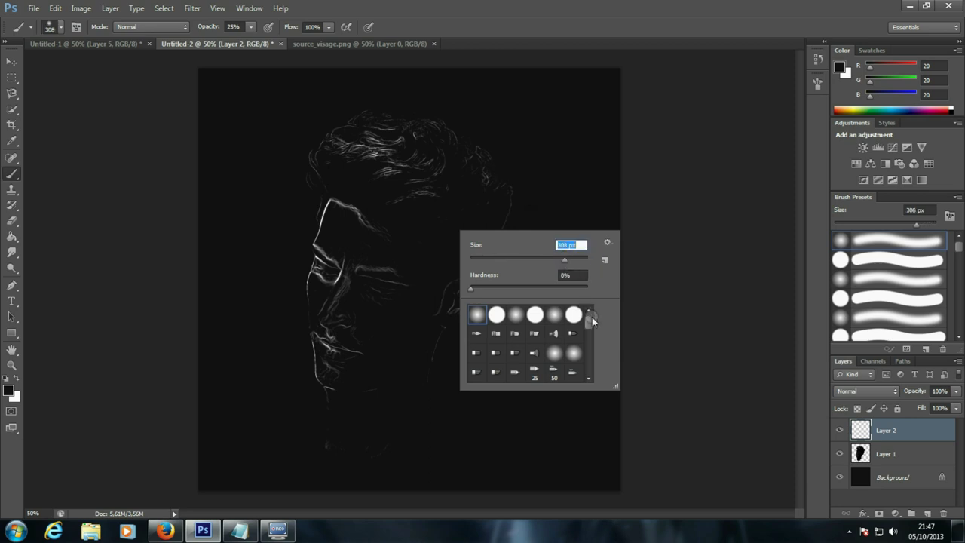
{"action": "left_click_drag", "start_coordinate": [588, 319], "coordinate": [589, 368]}
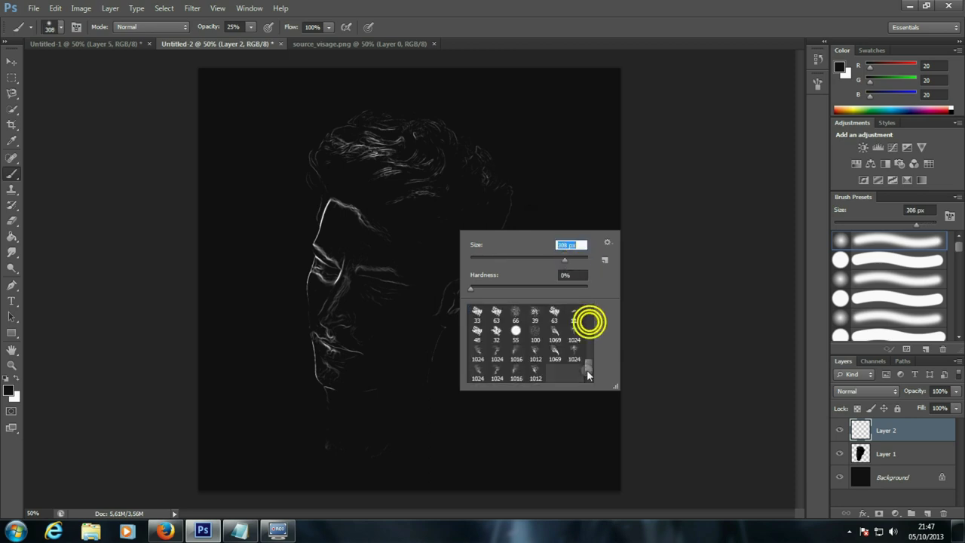
{"action": "left_click", "coordinate": [516, 353]}
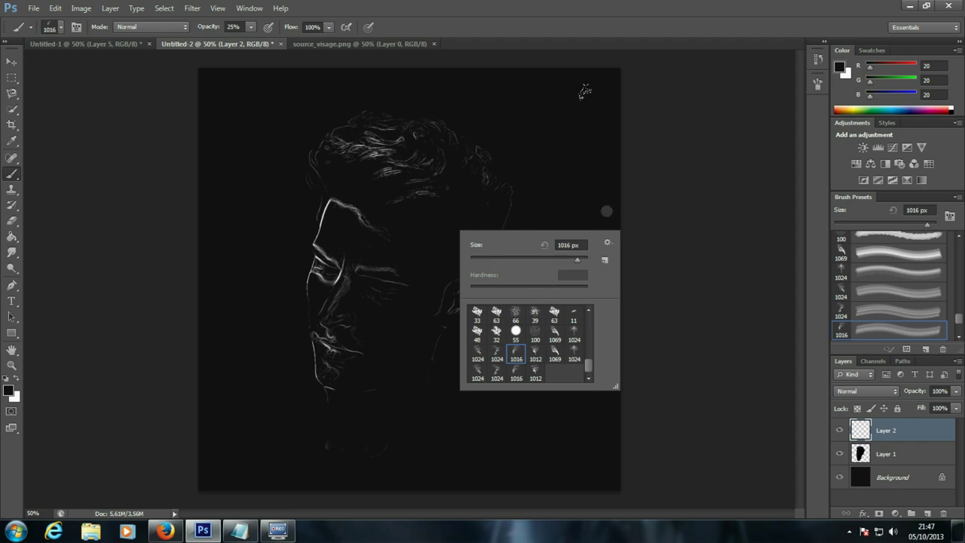
{"action": "left_click", "coordinate": [814, 85]}
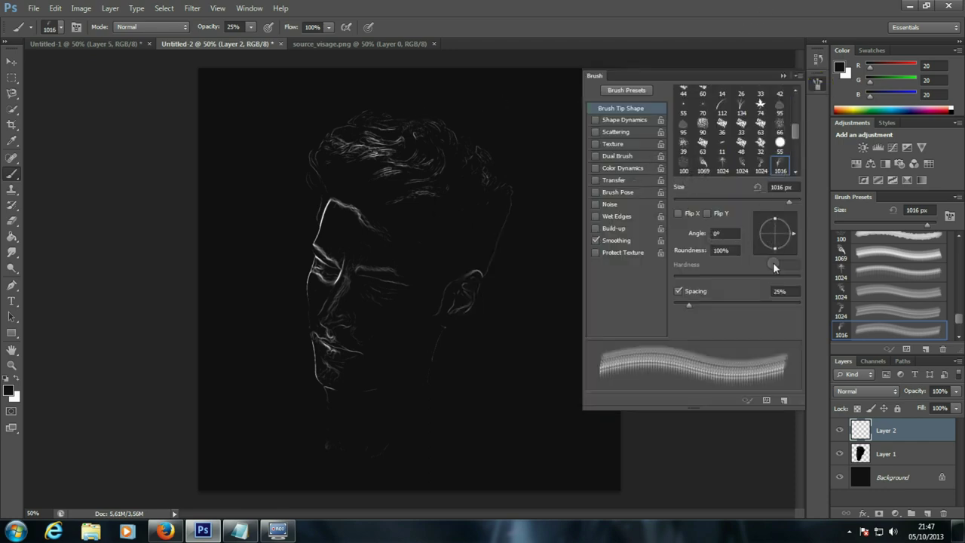
{"action": "left_click", "coordinate": [790, 232]}
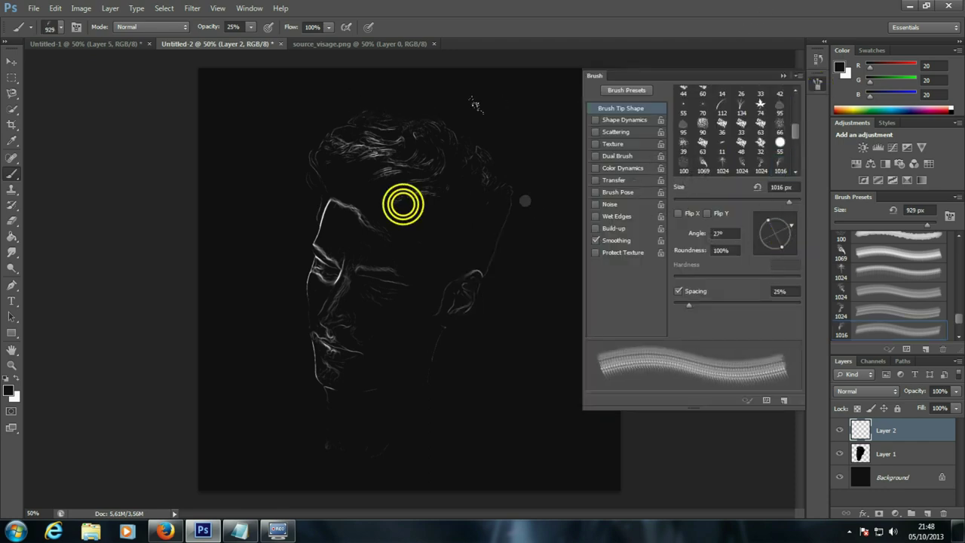
{"action": "left_click", "coordinate": [403, 204]}
- Set a light gray foreground colour and lower brush opacity to 25%
{"action": "left_click", "coordinate": [9, 388]}
{"action": "left_click", "coordinate": [441, 232]}
{"action": "left_click", "coordinate": [407, 194]}
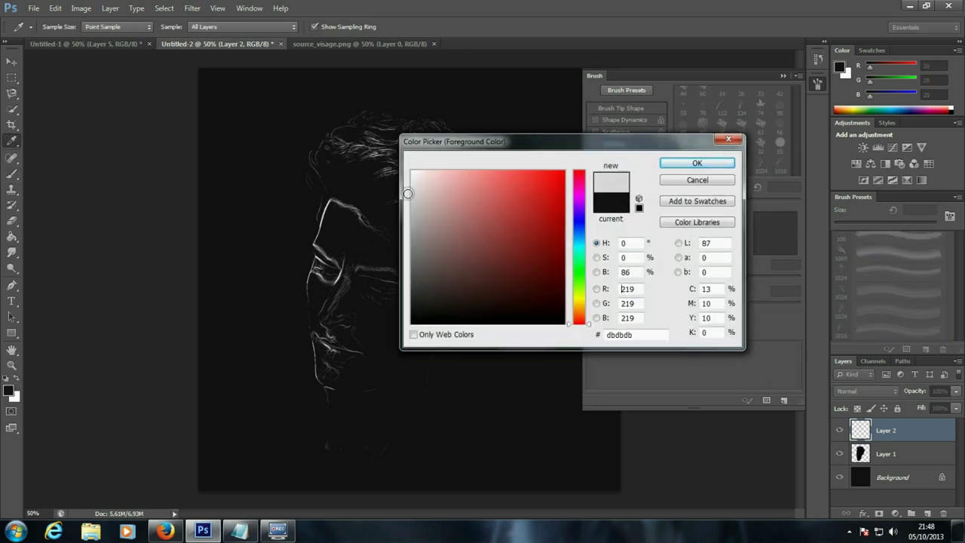
{"action": "left_click", "coordinate": [693, 164]}
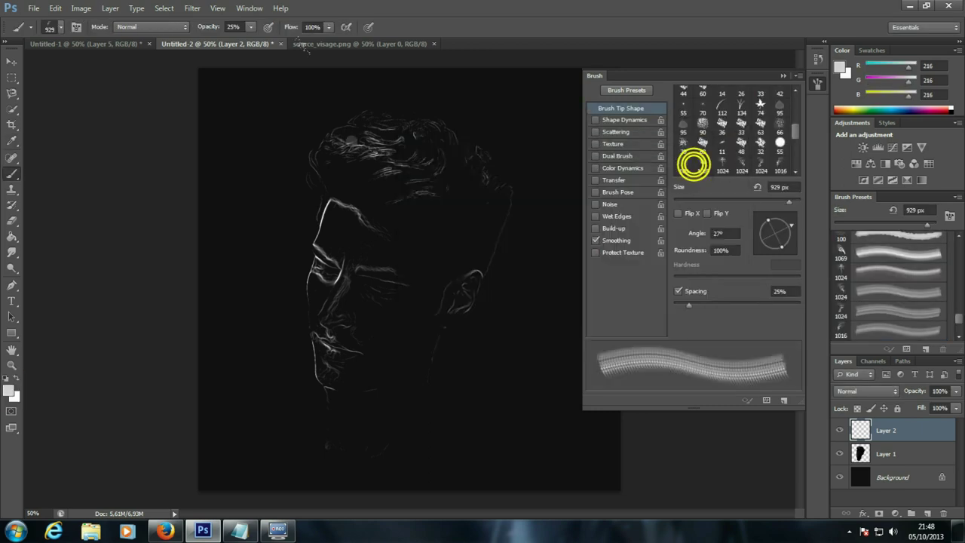
{"action": "left_click", "coordinate": [251, 31]}
- Raise opacity to about 31% and test smoke stamps across the face, then undo them
{"action": "left_click_drag", "start_coordinate": [251, 40], "coordinate": [254, 46]}
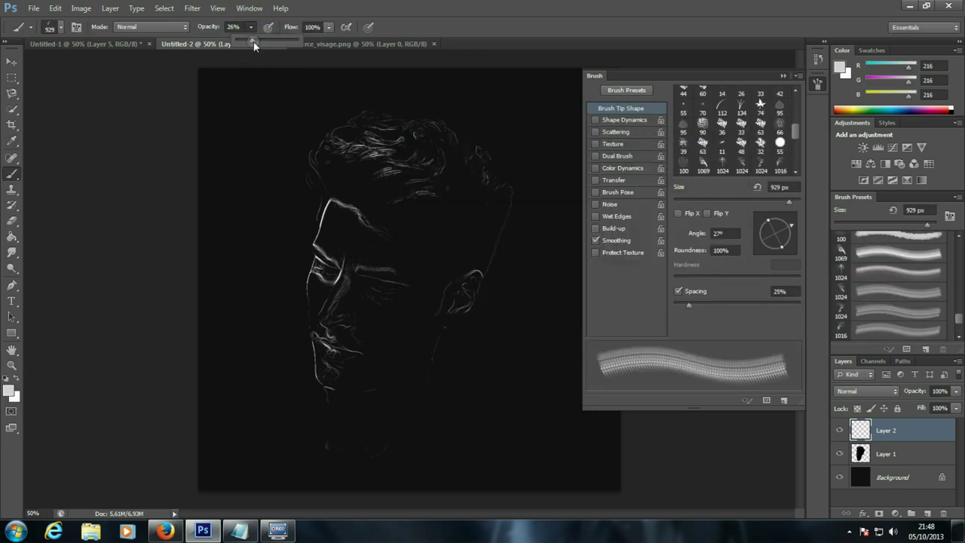
{"action": "left_click", "coordinate": [402, 211]}
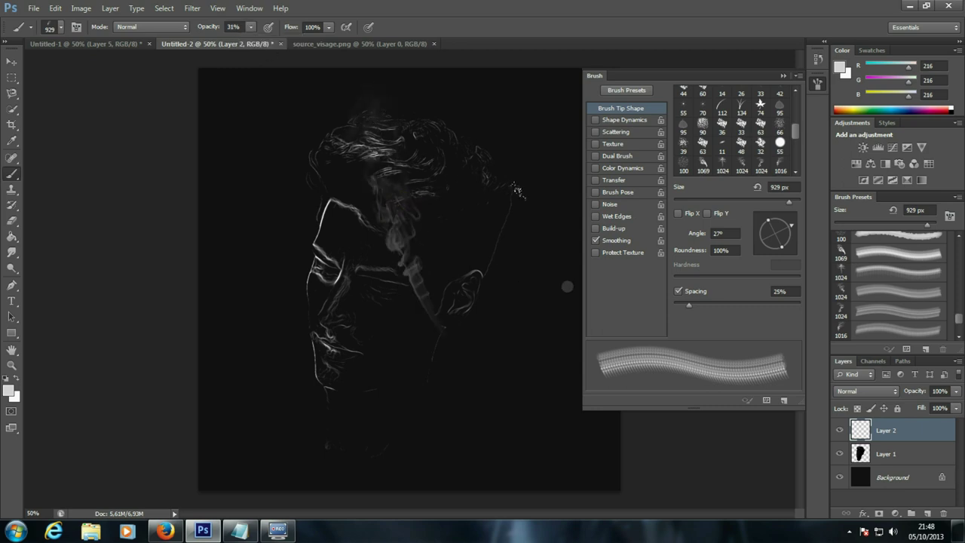
{"action": "left_click", "coordinate": [786, 224]}
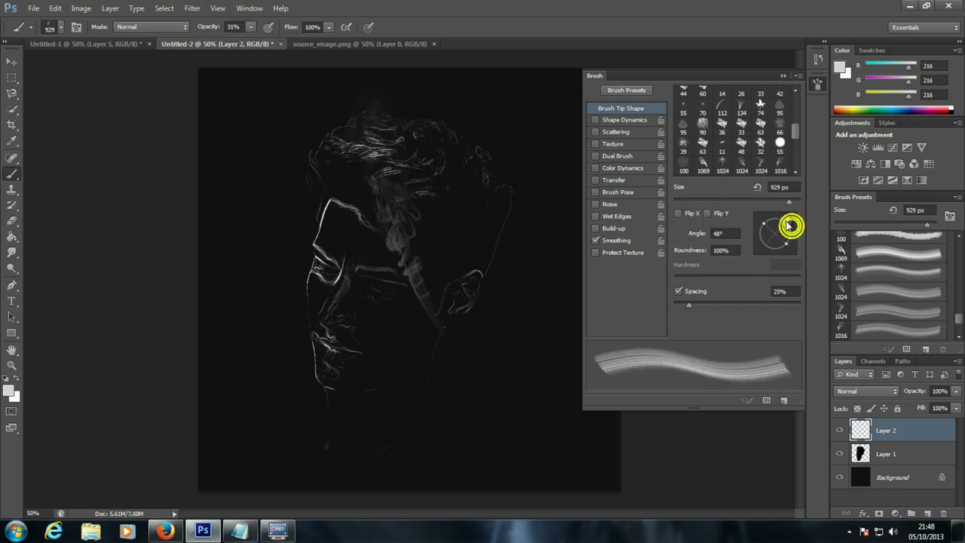
{"action": "left_click", "coordinate": [381, 189]}
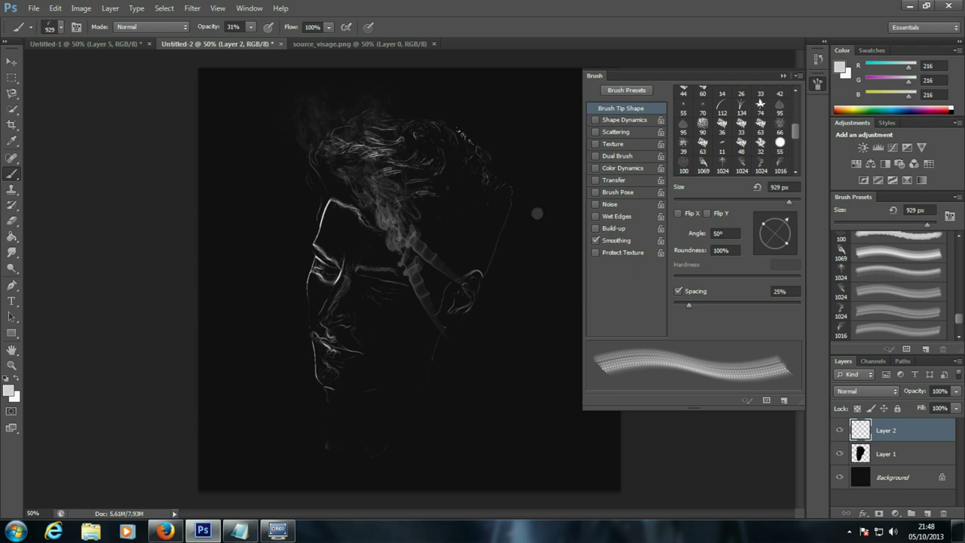
{"action": "key", "text": "ctrl+alt+z"}
{"action": "key", "text": "ctrl+alt+z"}
- Stamp two rotated smoke wisps over the man's hair
{"action": "left_click", "coordinate": [741, 161]}
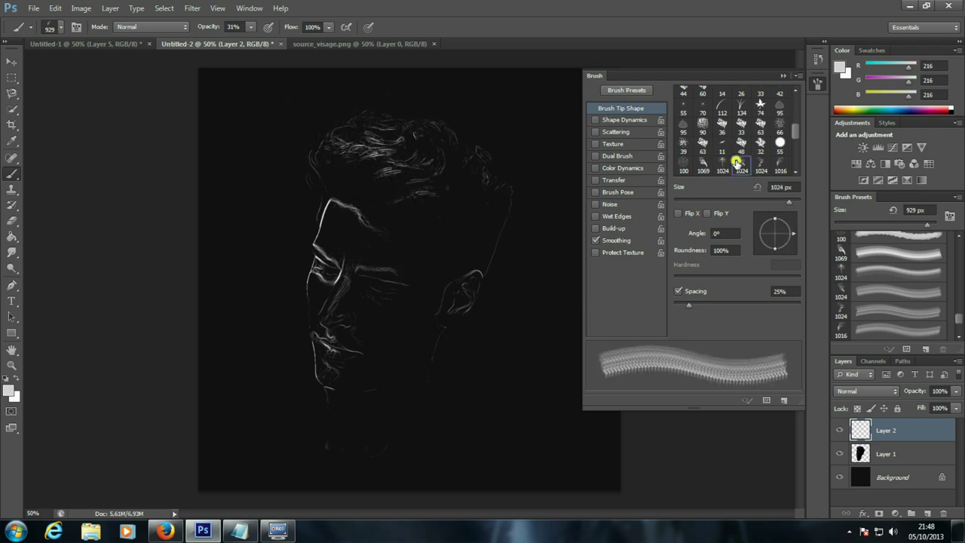
{"action": "left_click", "coordinate": [786, 226]}
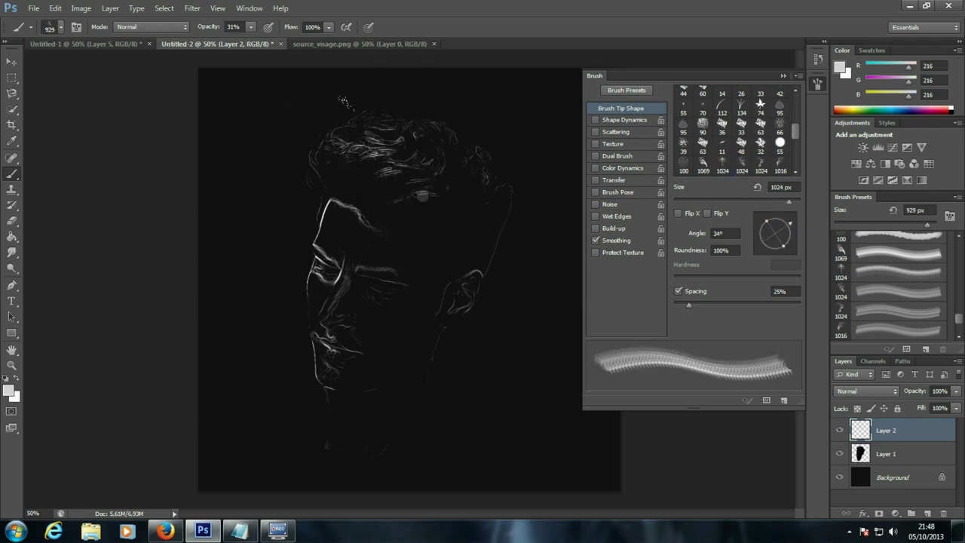
{"action": "left_click", "coordinate": [362, 189]}
{"action": "left_click", "coordinate": [790, 229]}
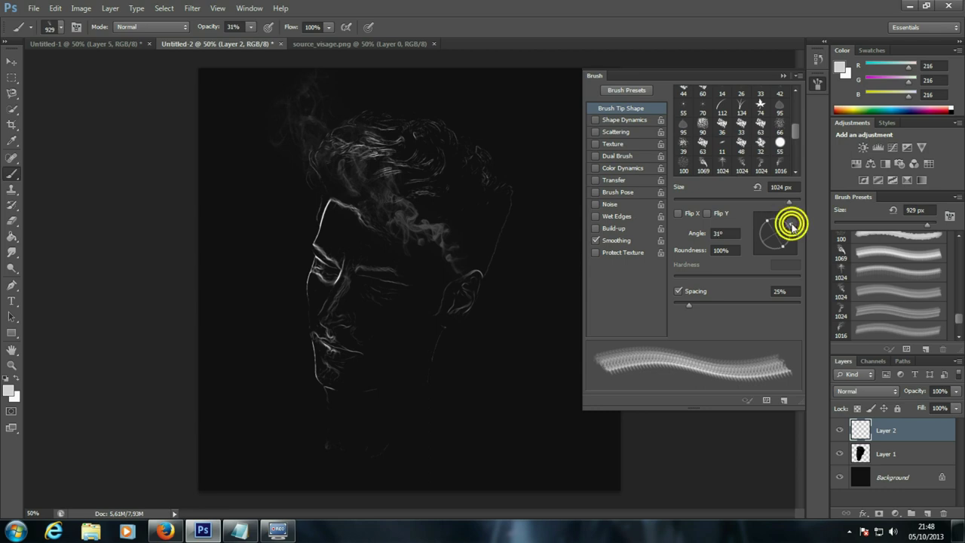
{"action": "left_click", "coordinate": [396, 173]}
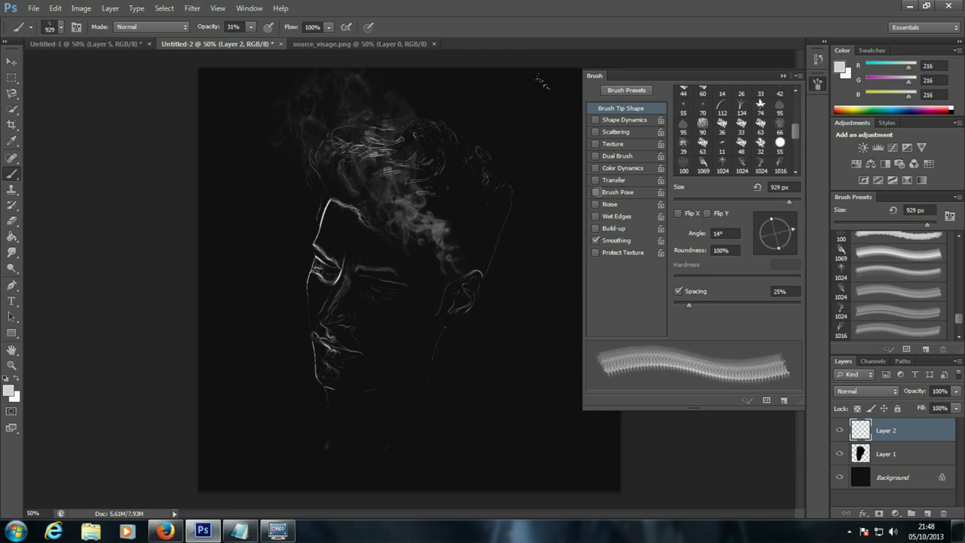
- Stamp a small, re-angled smoke wisp beside the mouth
{"action": "left_click_drag", "start_coordinate": [796, 134], "coordinate": [792, 144]}
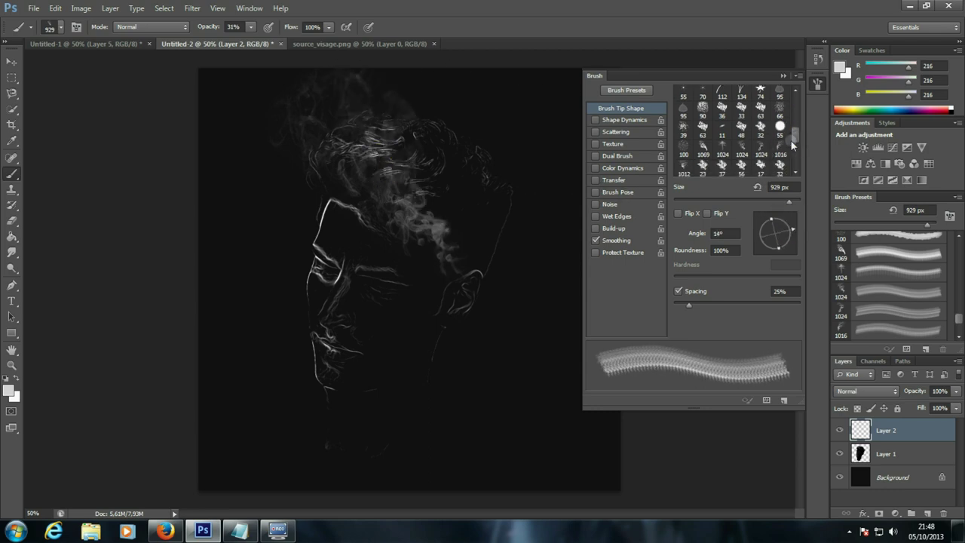
{"action": "left_click", "coordinate": [742, 147]}
{"action": "left_click_drag", "start_coordinate": [791, 236], "coordinate": [792, 243]}
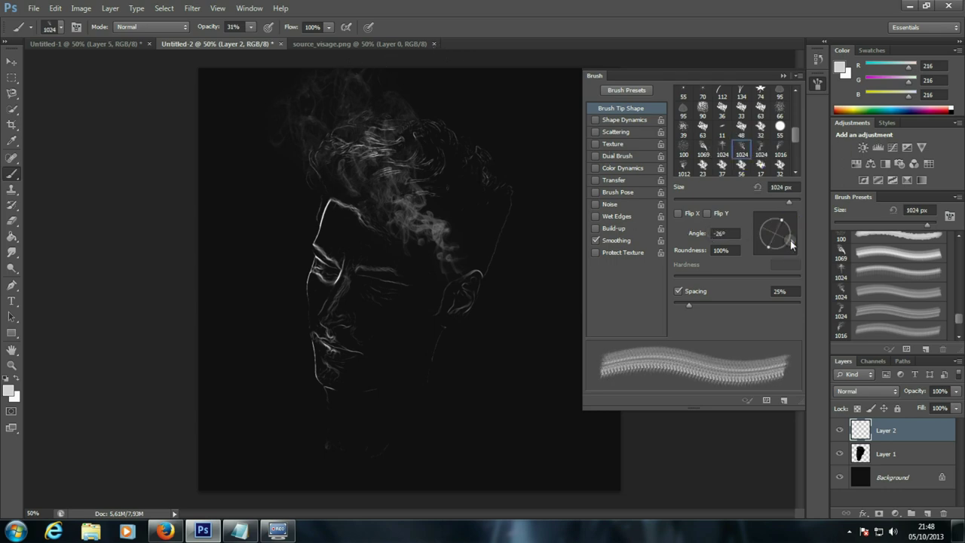
{"action": "left_click_drag", "start_coordinate": [789, 201], "coordinate": [772, 201]}
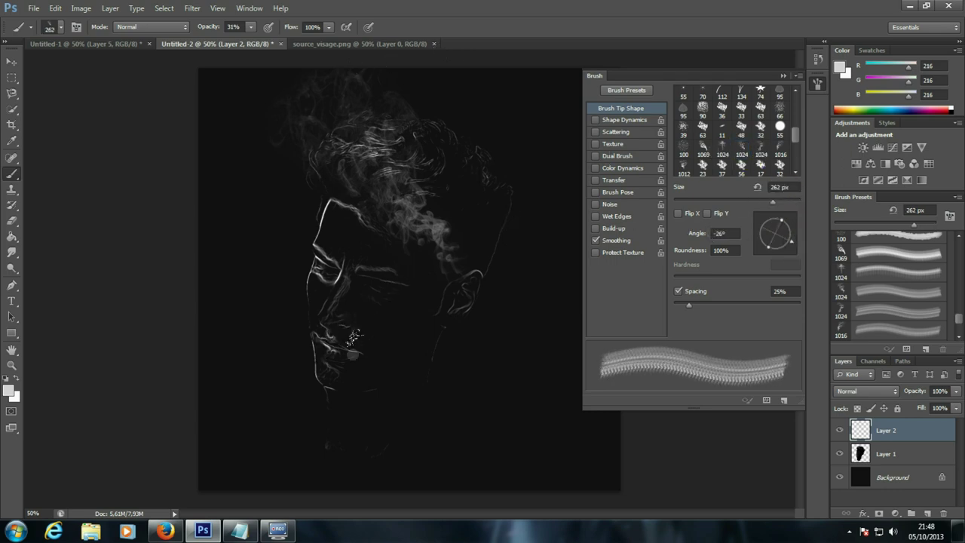
{"action": "left_click_drag", "start_coordinate": [790, 241], "coordinate": [792, 227]}
{"action": "left_click", "coordinate": [319, 360]}
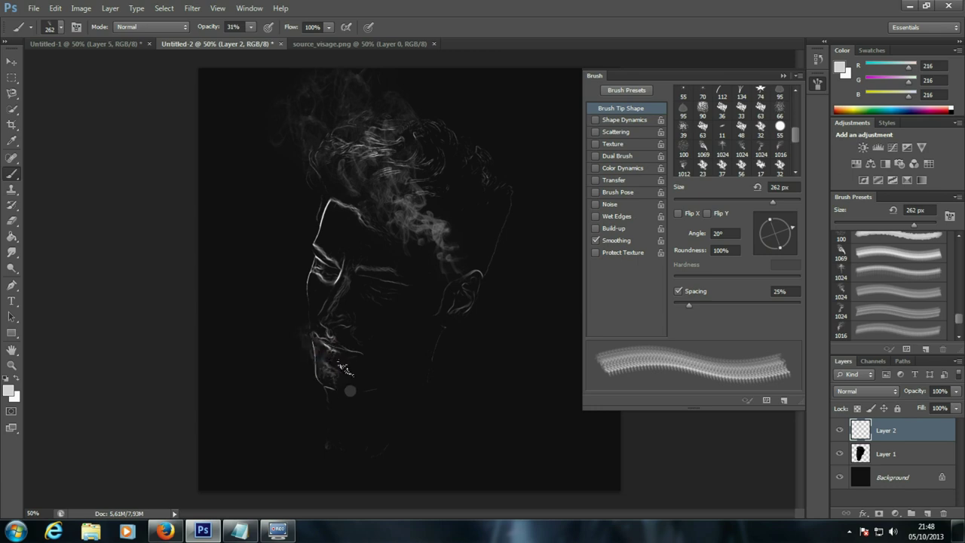
- Add smoke plumes curling off the right side of the head
{"action": "left_click", "coordinate": [780, 154]}
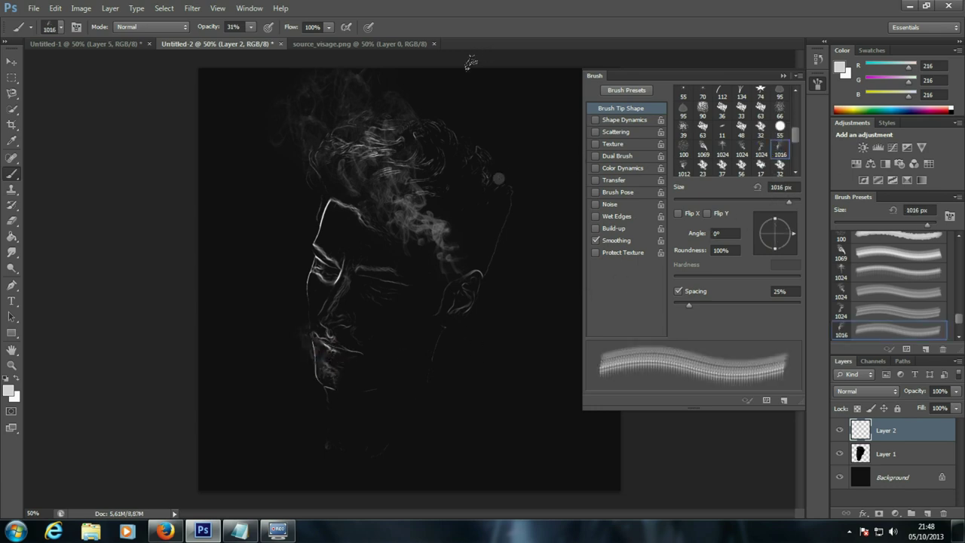
{"action": "left_click", "coordinate": [470, 170]}
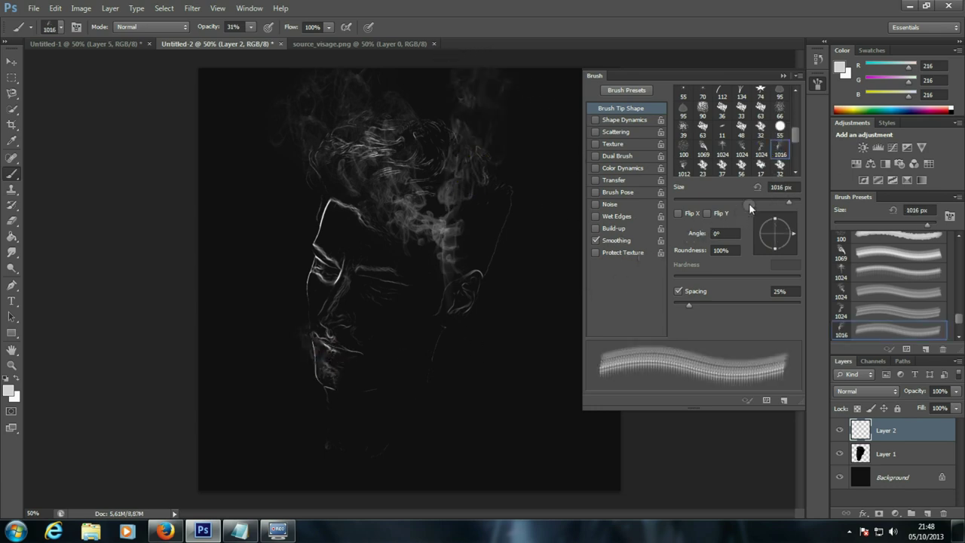
{"action": "left_click", "coordinate": [761, 154]}
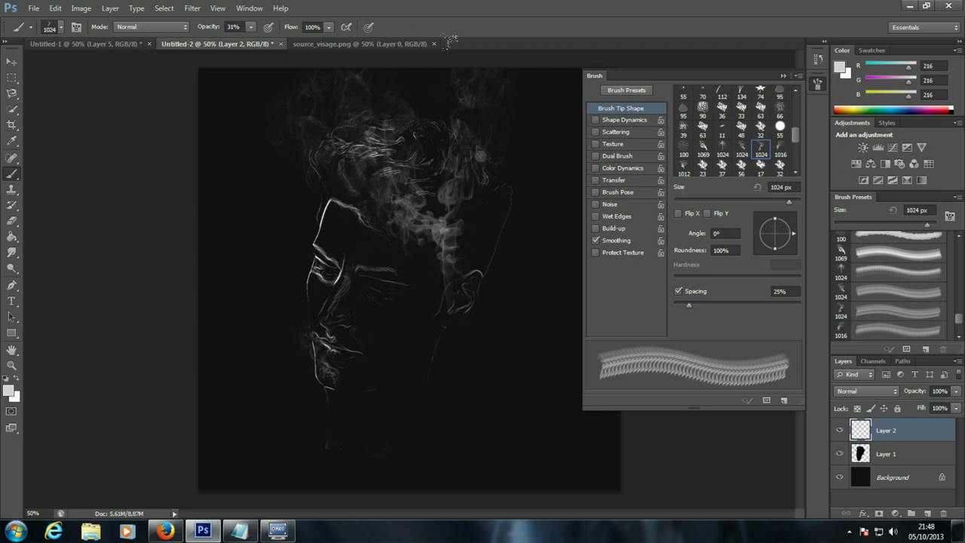
{"action": "left_click_drag", "start_coordinate": [793, 233], "coordinate": [794, 239]}
{"action": "left_click", "coordinate": [502, 174]}
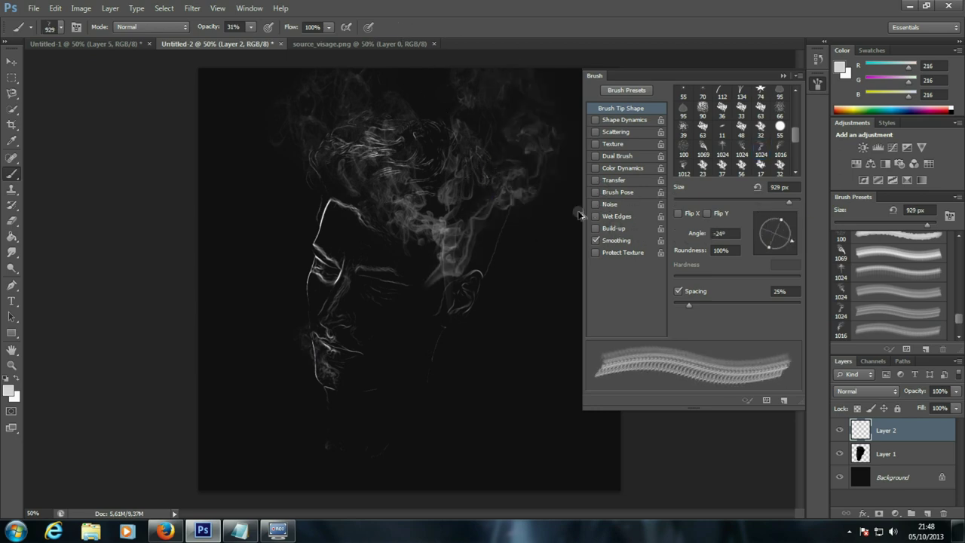
- Undo the last stamp and restamp smoke over the right side of the head
{"action": "key", "text": "ctrl+z"}
{"action": "left_click_drag", "start_coordinate": [789, 238], "coordinate": [788, 225]}
{"action": "left_click", "coordinate": [424, 150]}
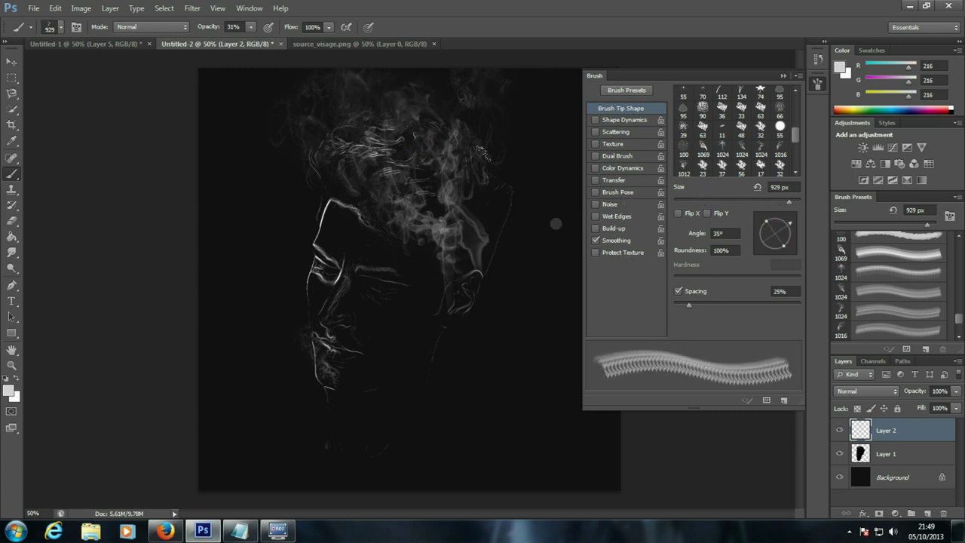
- Add small smoke wisps at the forehead and over the top of the head
{"action": "left_click", "coordinate": [761, 148]}
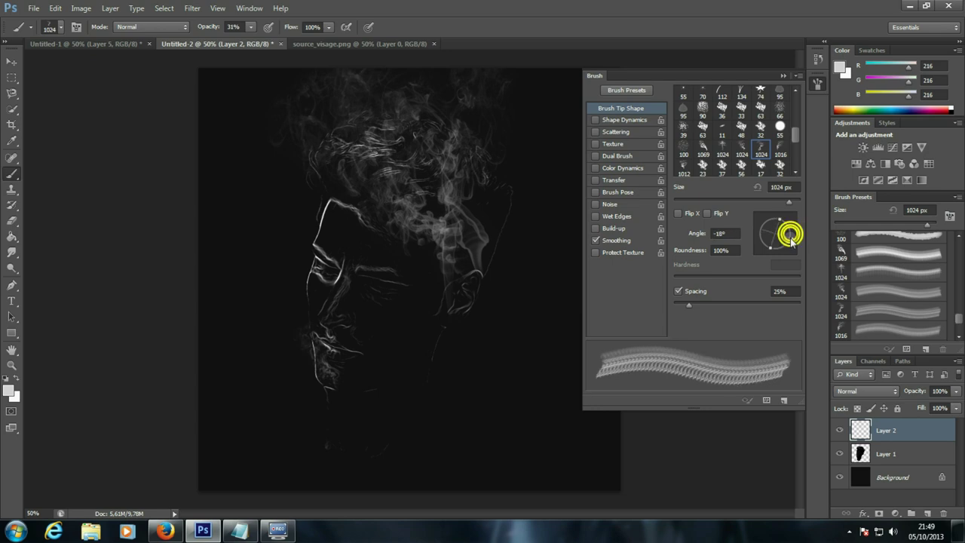
{"action": "left_click_drag", "start_coordinate": [791, 234], "coordinate": [790, 239]}
{"action": "left_click_drag", "start_coordinate": [788, 203], "coordinate": [777, 203]}
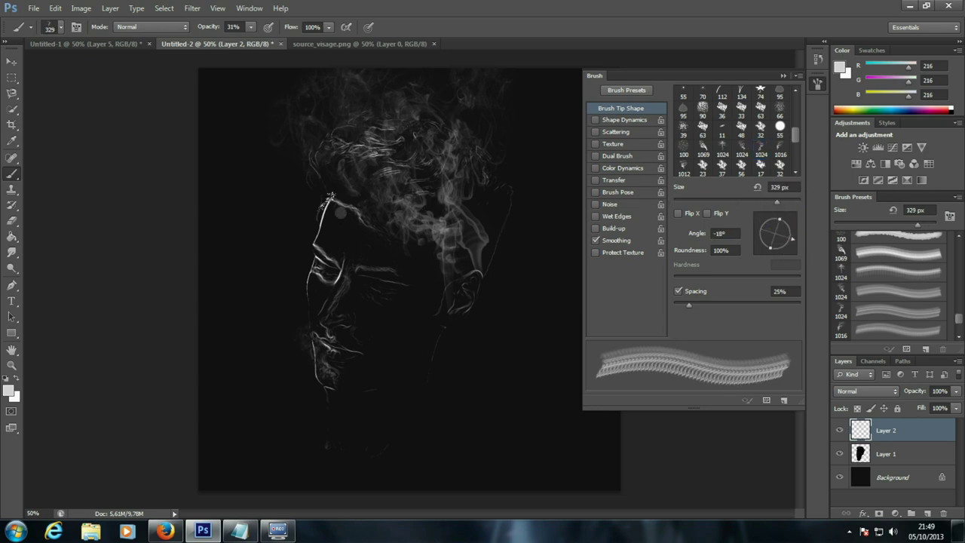
{"action": "left_click", "coordinate": [336, 201]}
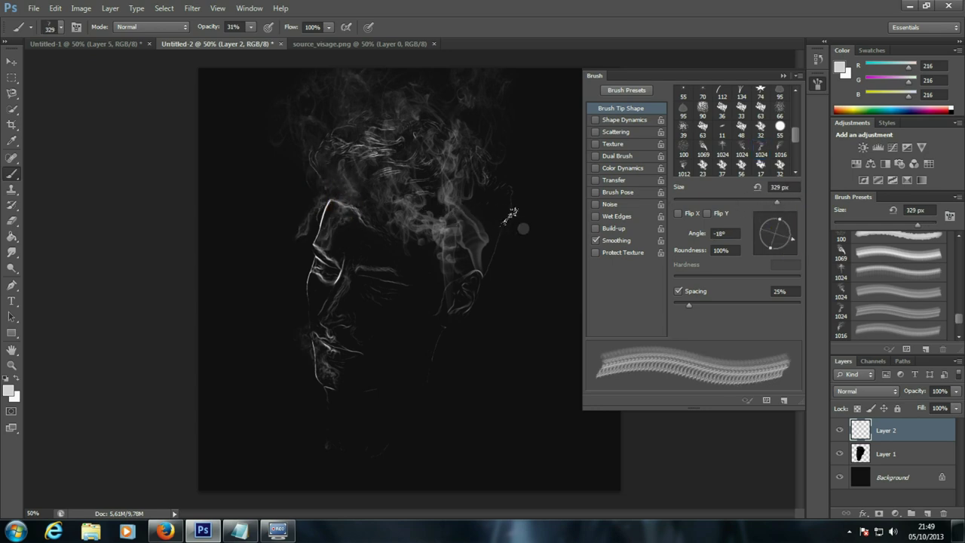
{"action": "left_click", "coordinate": [742, 150]}
{"action": "left_click", "coordinate": [307, 135]}
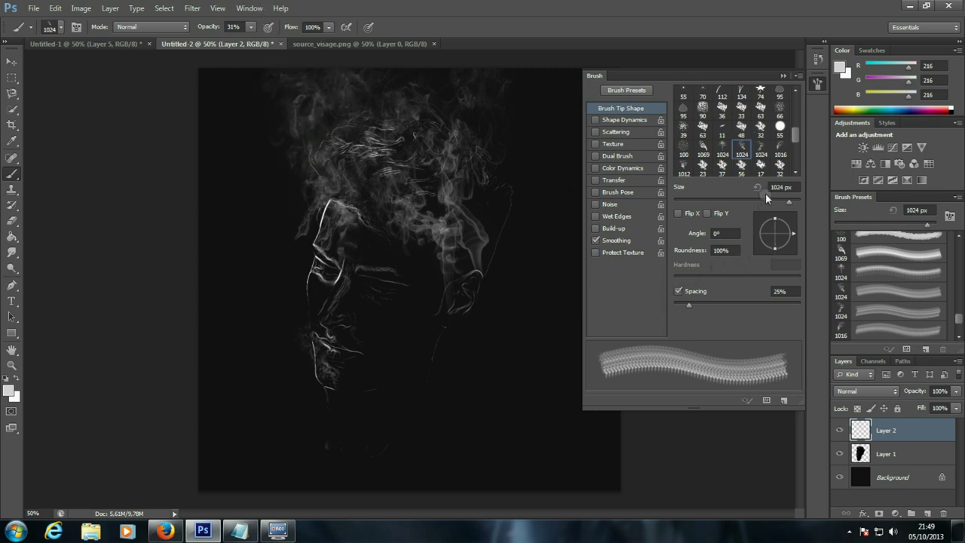
- Stamp another smoke plume off the right of the head with a new tip
{"action": "left_click", "coordinate": [761, 150]}
{"action": "mouse_move", "coordinate": [788, 202]}
{"action": "left_mouse_down"}
{"action": "mouse_move", "coordinate": [779, 202]}
{"action": "mouse_move", "coordinate": [793, 223]}
{"action": "left_mouse_up"}
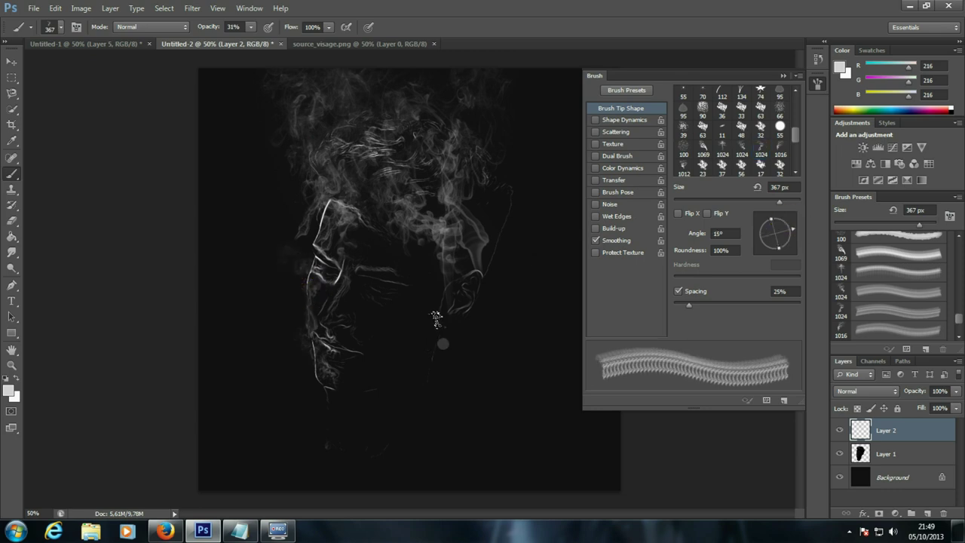
{"action": "left_click", "coordinate": [761, 153]}
{"action": "left_click", "coordinate": [788, 232]}
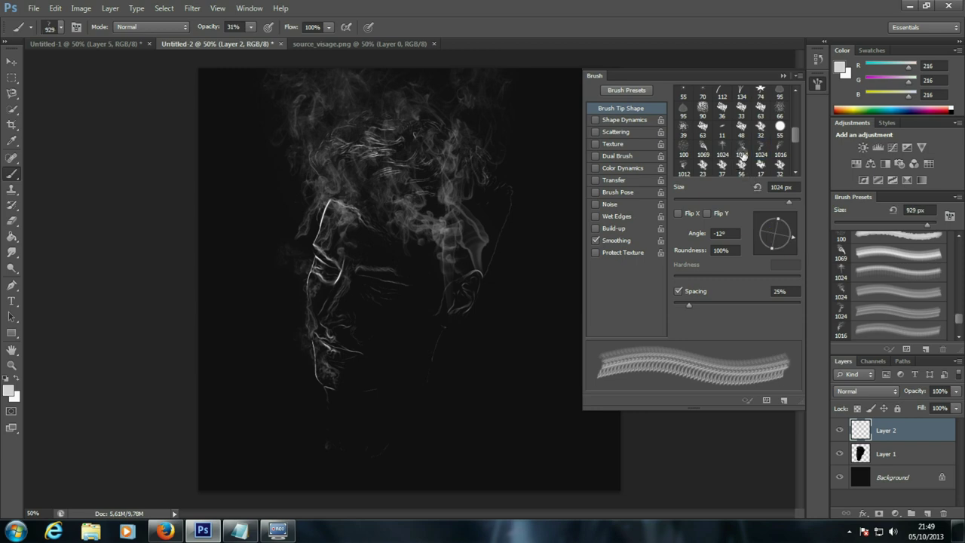
{"action": "left_click", "coordinate": [780, 153]}
{"action": "left_click_drag", "start_coordinate": [793, 226], "coordinate": [790, 240]}
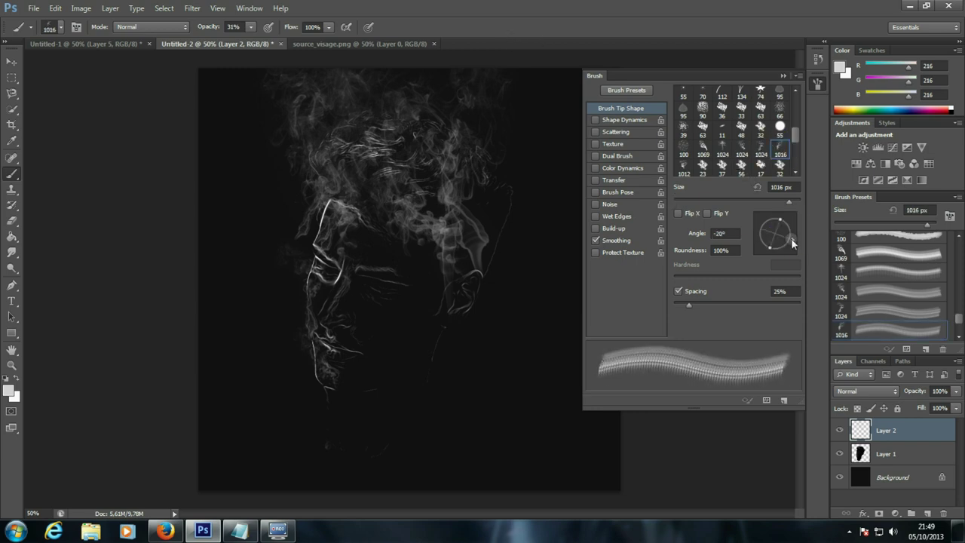
{"action": "left_click", "coordinate": [510, 177]}
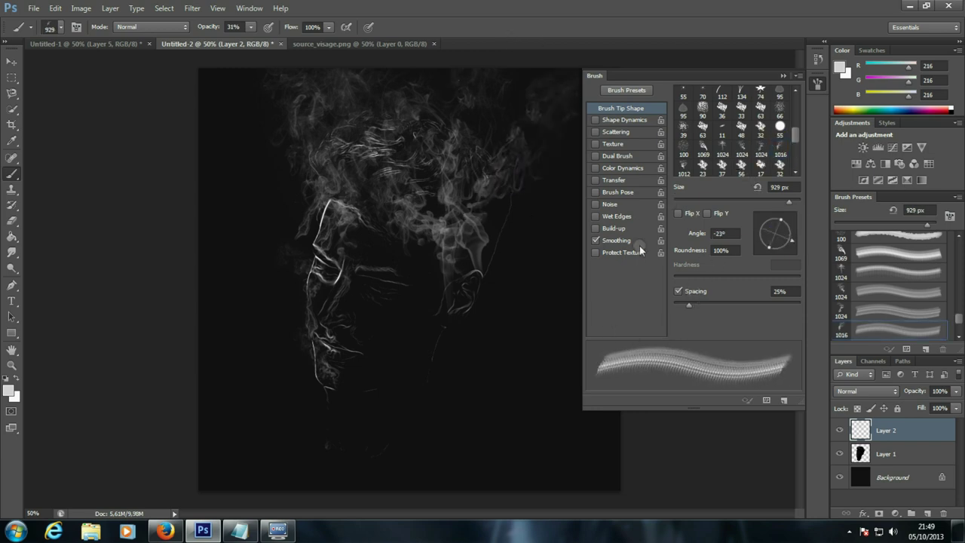
- Stamp a reversed, slightly smaller smoke wisp at the upper right of the head
{"action": "left_click", "coordinate": [759, 164]}
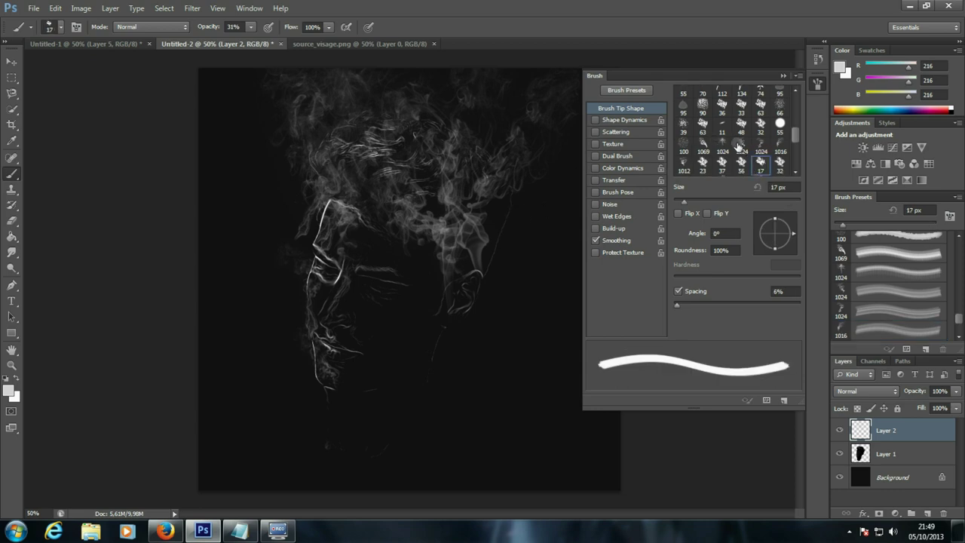
{"action": "left_click", "coordinate": [739, 144]}
{"action": "left_click_drag", "start_coordinate": [788, 230], "coordinate": [758, 235]}
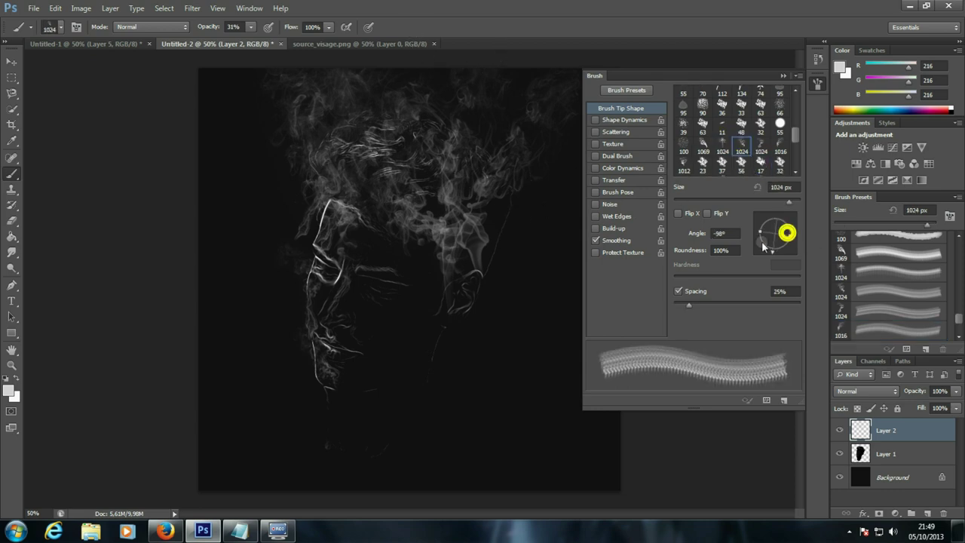
{"action": "key", "text": "bracketleft"}
{"action": "left_click", "coordinate": [482, 164]}
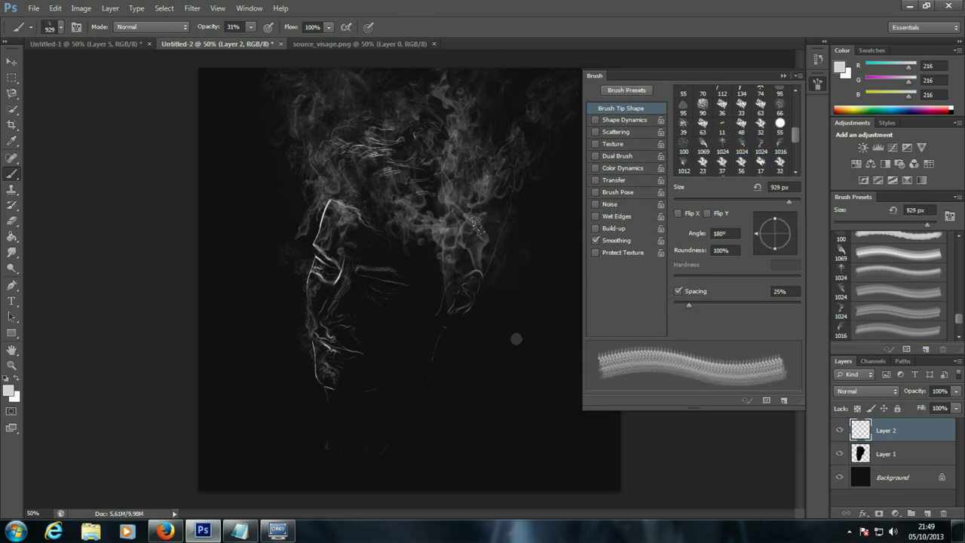
- Type and erase a Notepad tip about brushing smoke around the head's outside, then minimize Notepad
{"action": "left_click", "coordinate": [240, 529]}
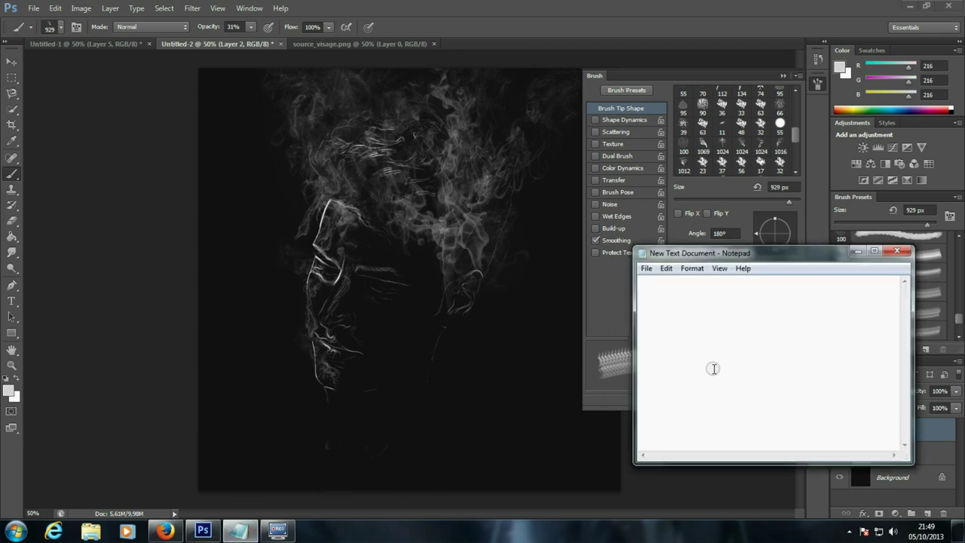
{"action": "type", "text": "you can"}
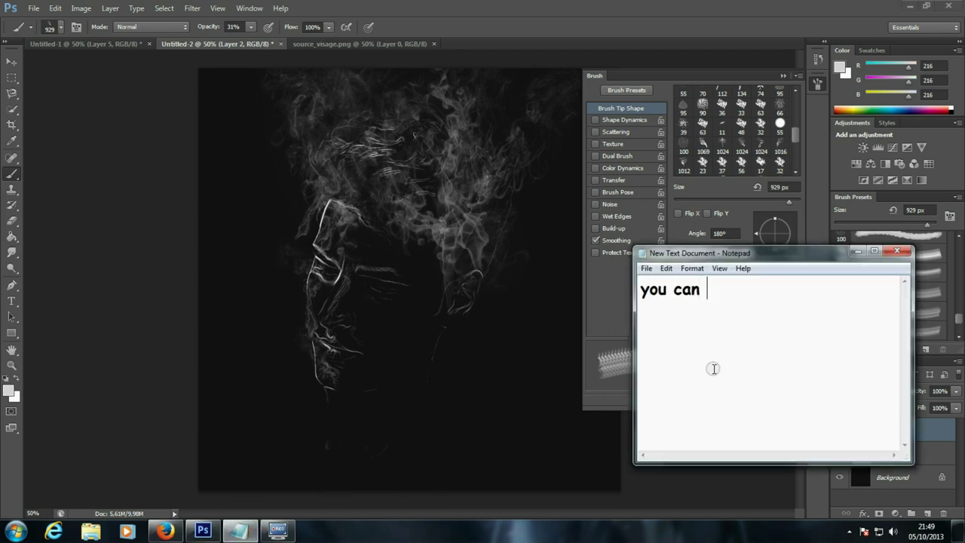
{"action": "type", "text": "just s"}
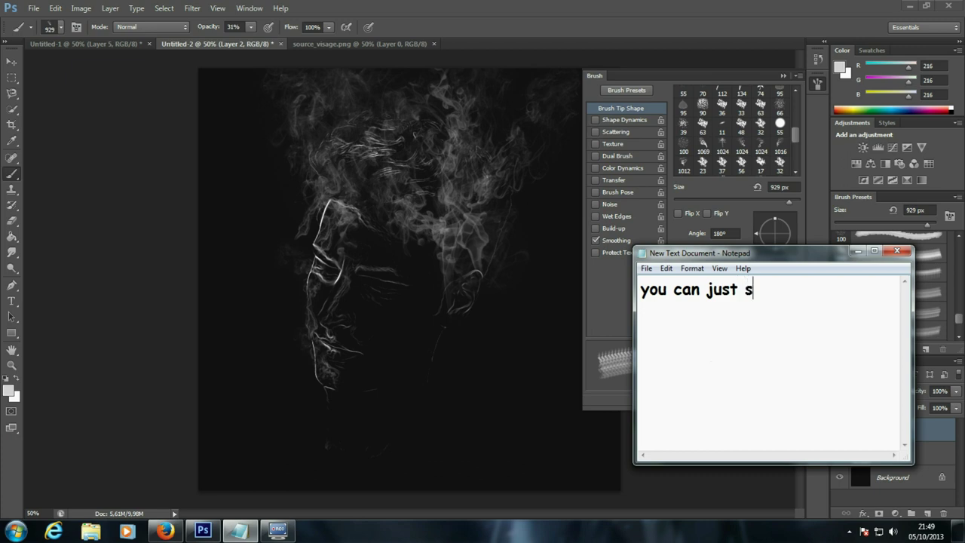
{"action": "type", "text": "elect the"}
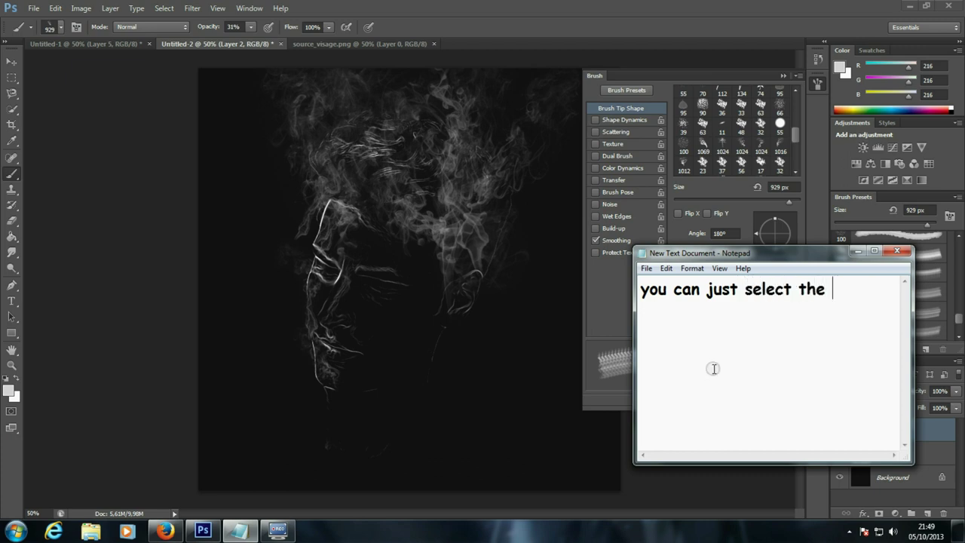
{"action": "type", "text": "outside "}
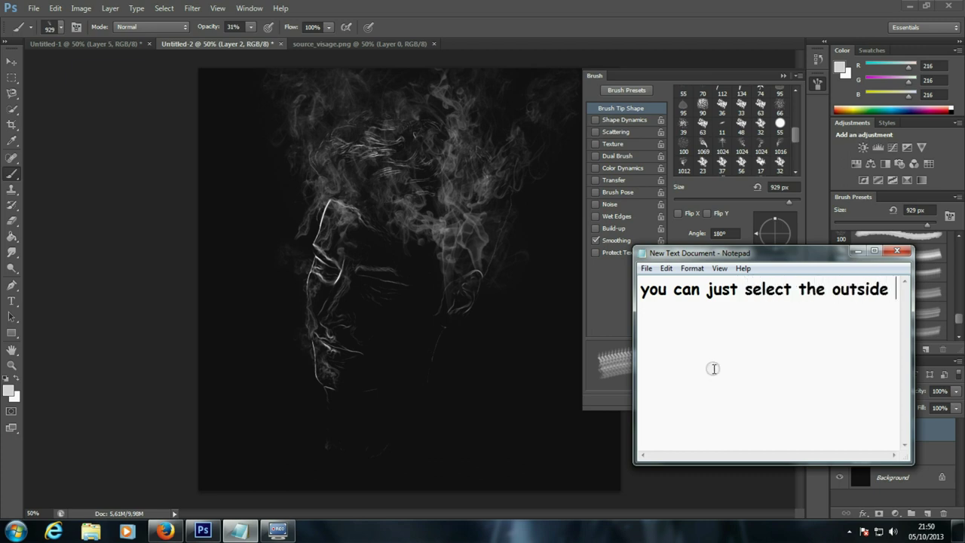
{"action": "type", "text": "of the head"}
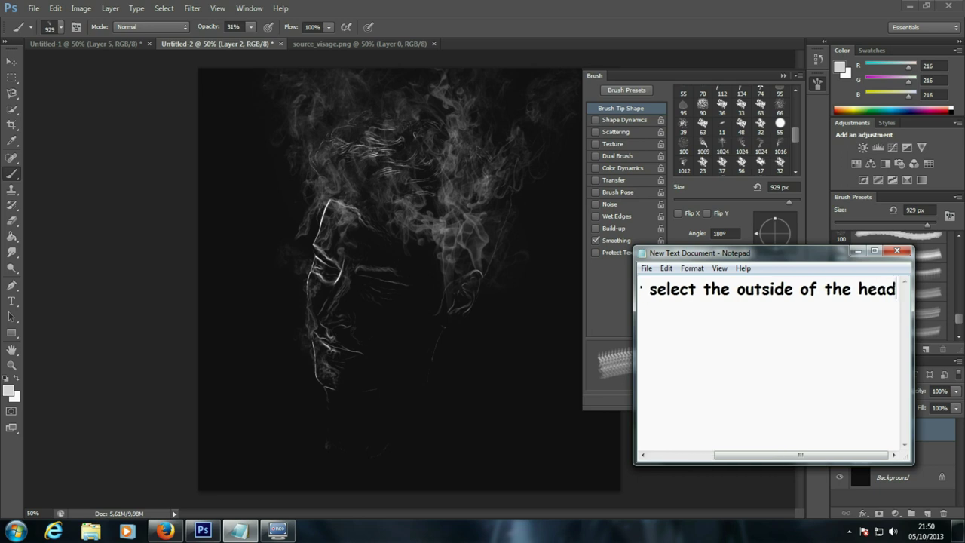
{"action": "type", "text": " with the "}
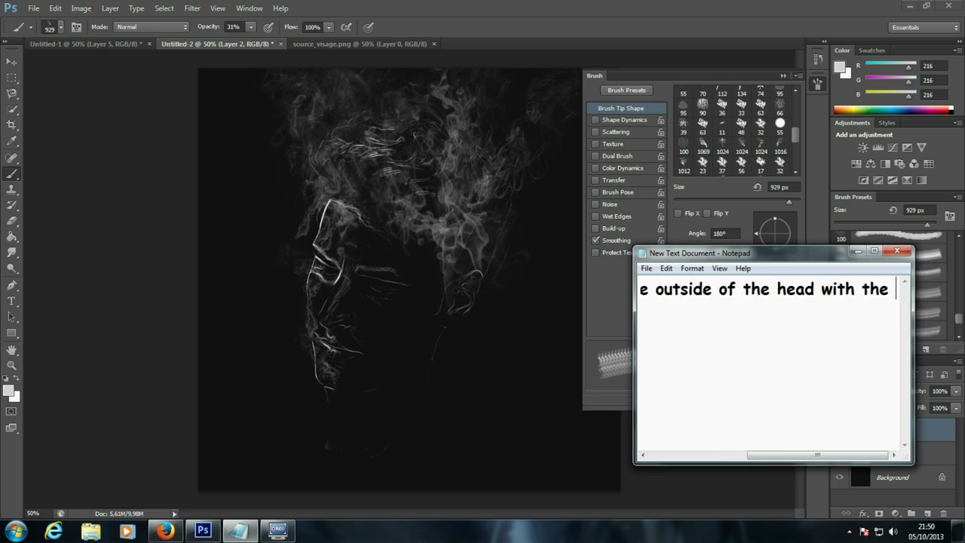
{"action": "type", "text": "smocking"}
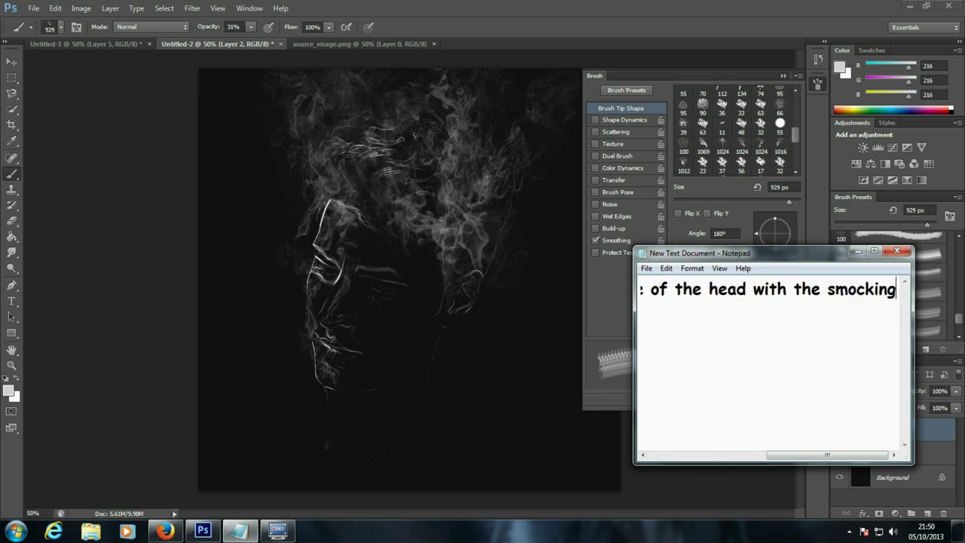
{"action": "key", "text": "ctrl+a"}
{"action": "key", "text": "Delete"}
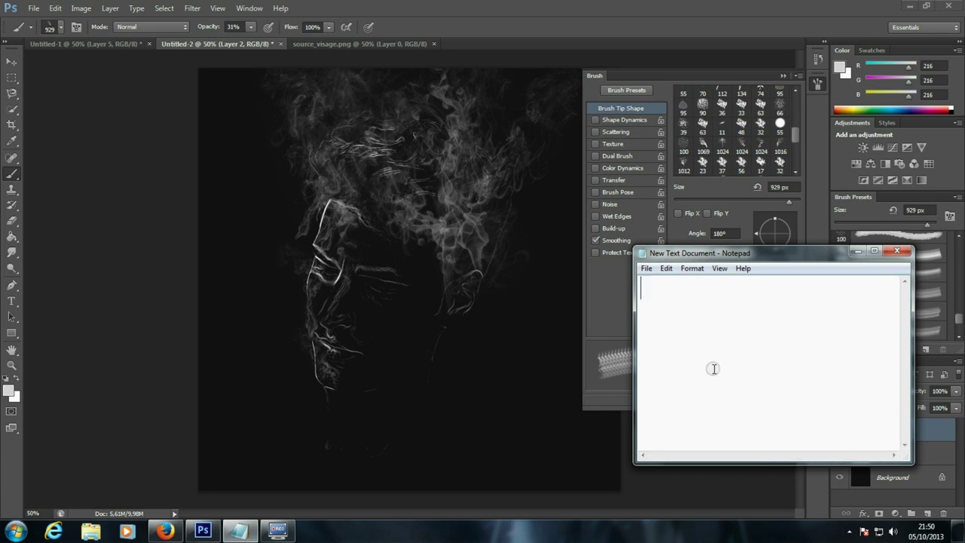
{"action": "type", "text": "like that"}
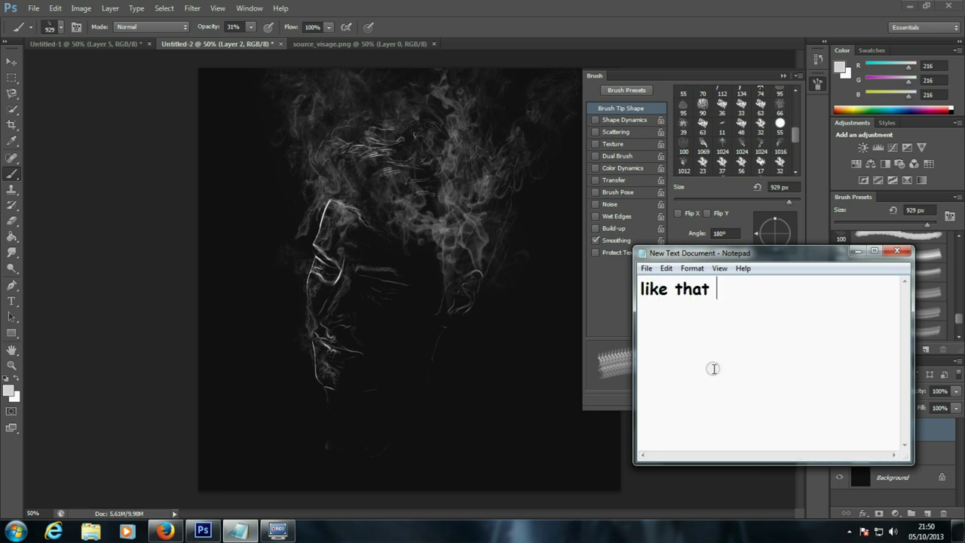
{"action": "key", "text": "ctrl+a"}
{"action": "key", "text": "Delete"}
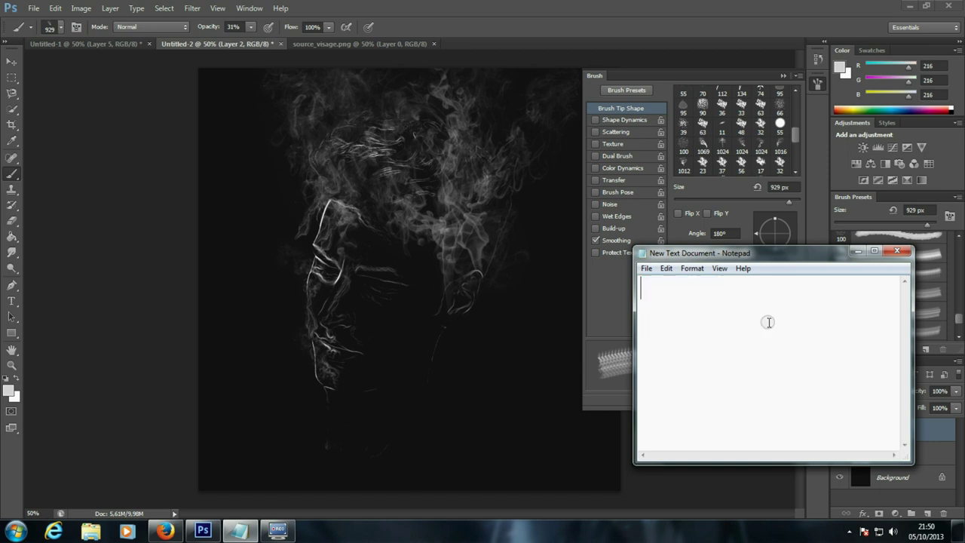
{"action": "left_click", "coordinate": [858, 250]}
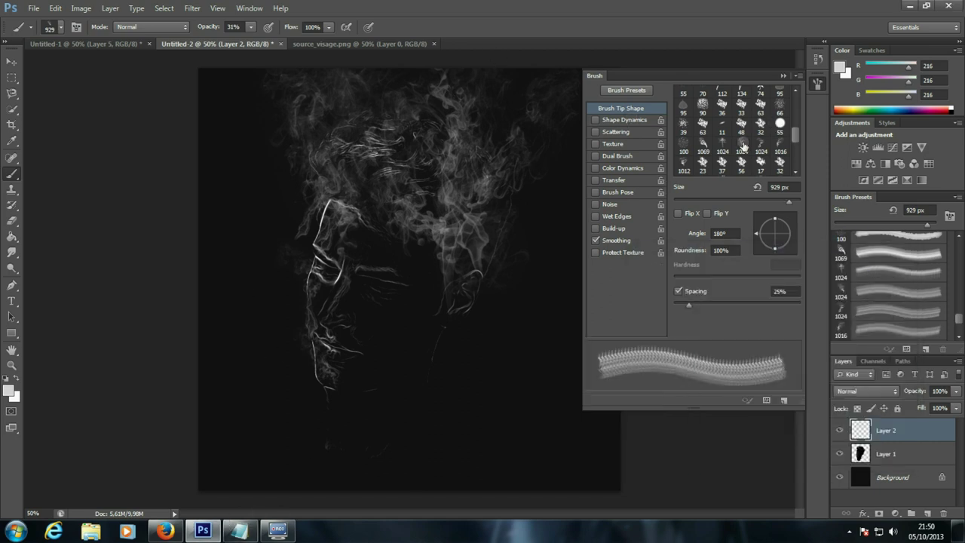
- Add a new Layer 3 and lower the brush opacity to 19%
{"action": "left_click", "coordinate": [782, 75]}
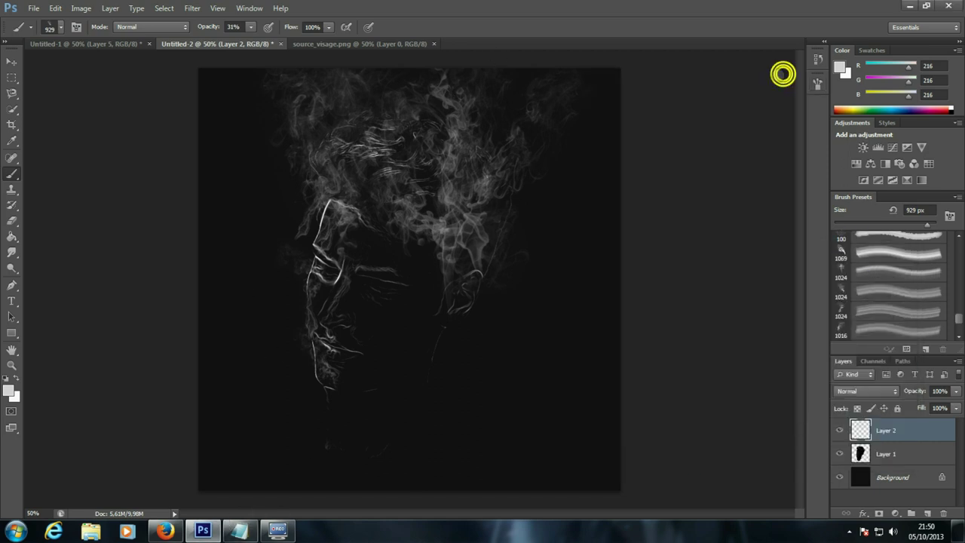
{"action": "left_click", "coordinate": [110, 7]}
{"action": "left_click", "coordinate": [260, 22]}
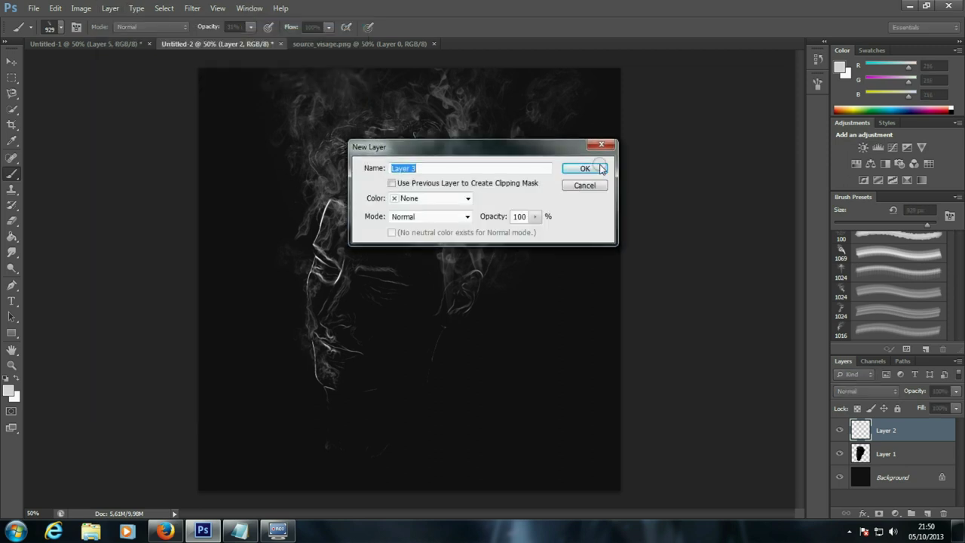
{"action": "left_click", "coordinate": [596, 164]}
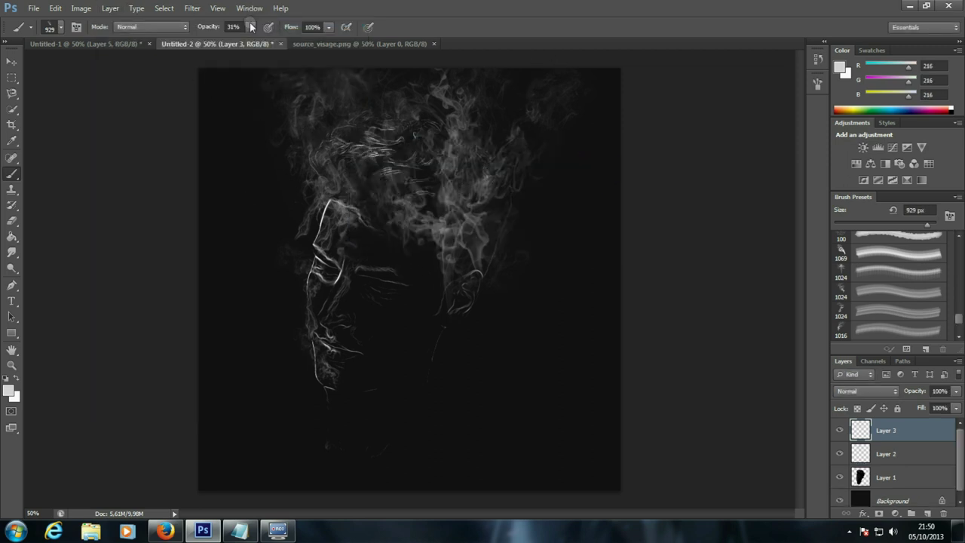
{"action": "left_click_drag", "start_coordinate": [251, 26], "coordinate": [245, 43]}
- Zoom in on the face and pick a smaller smoke brush tip
{"action": "left_click", "coordinate": [409, 261], "text": "ctrl"}
{"action": "left_click", "coordinate": [816, 81]}
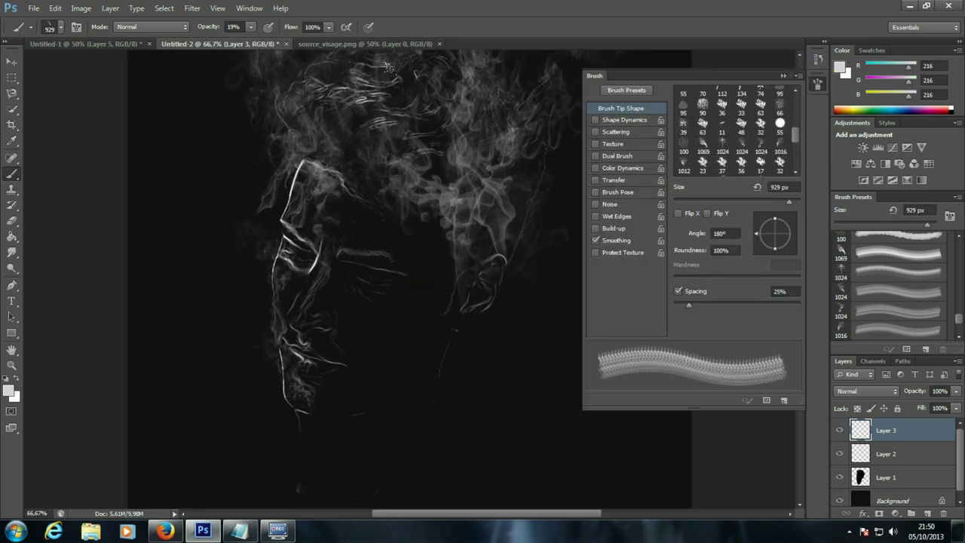
{"action": "left_click_drag", "start_coordinate": [788, 202], "coordinate": [784, 202]}
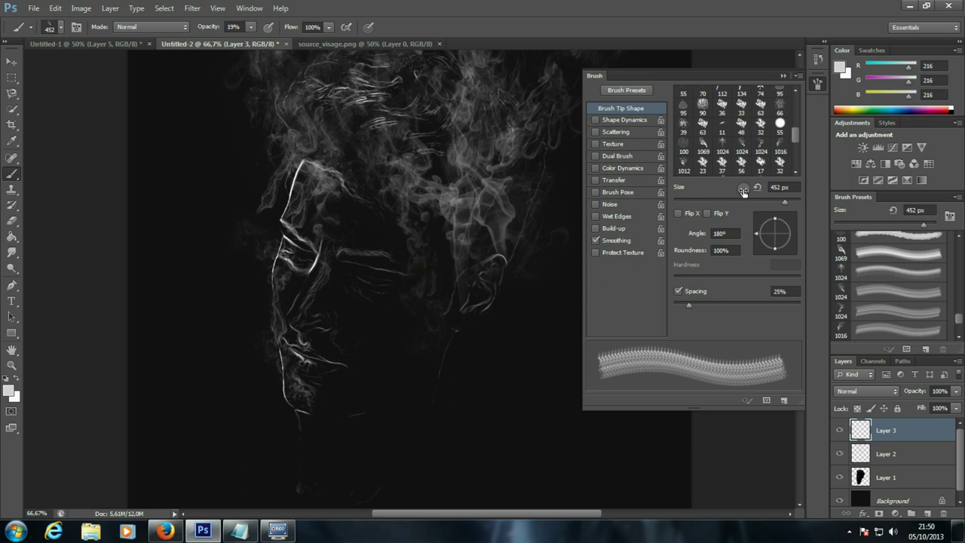
{"action": "left_click", "coordinate": [759, 145]}
{"action": "left_click", "coordinate": [785, 203]}
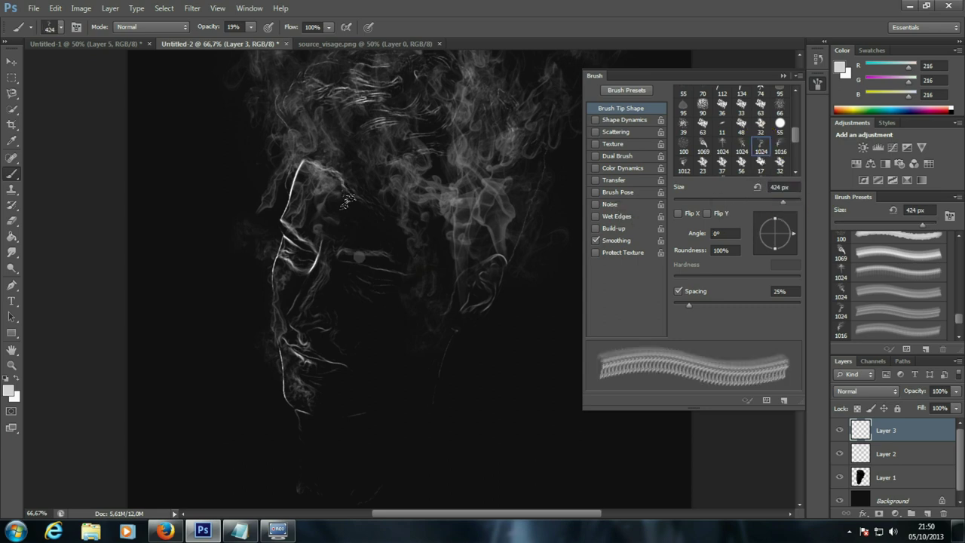
{"action": "left_click", "coordinate": [741, 146]}
- Stamp smoke wisps near the cheek, lower face and chin, undoing the last stamp
{"action": "left_click", "coordinate": [333, 252]}
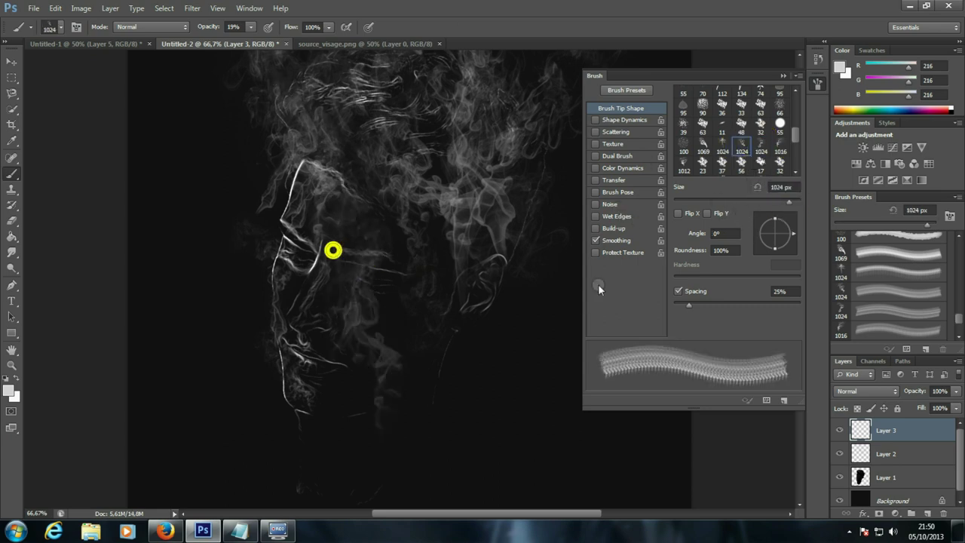
{"action": "left_click", "coordinate": [722, 149]}
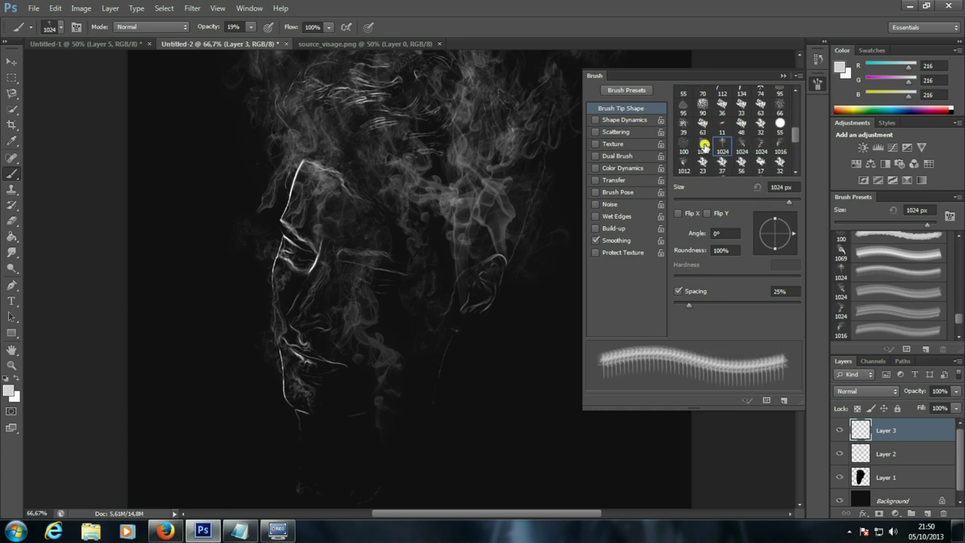
{"action": "left_click", "coordinate": [761, 146]}
{"action": "left_click", "coordinate": [770, 202]}
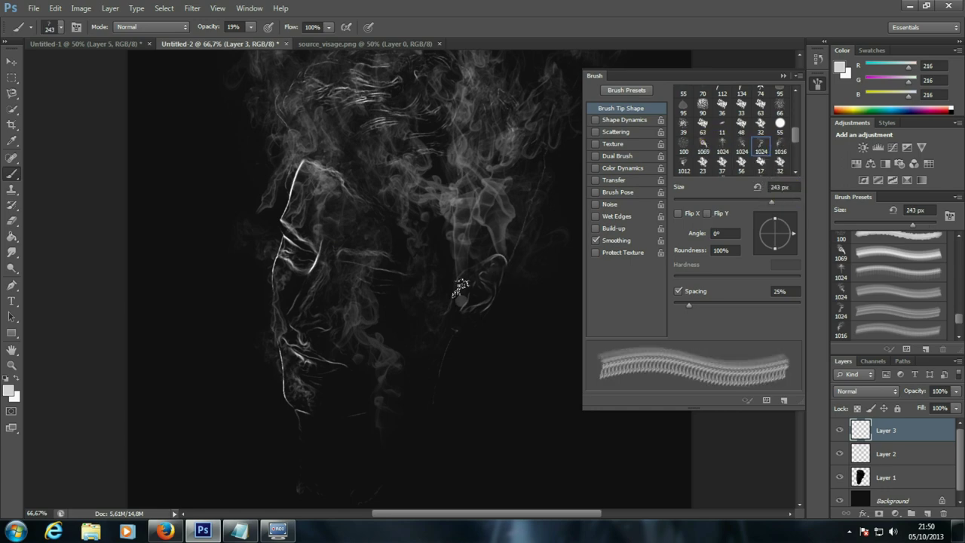
{"action": "left_click", "coordinate": [777, 201]}
{"action": "left_click", "coordinate": [379, 316]}
{"action": "left_click", "coordinate": [410, 367]}
{"action": "left_click", "coordinate": [329, 419]}
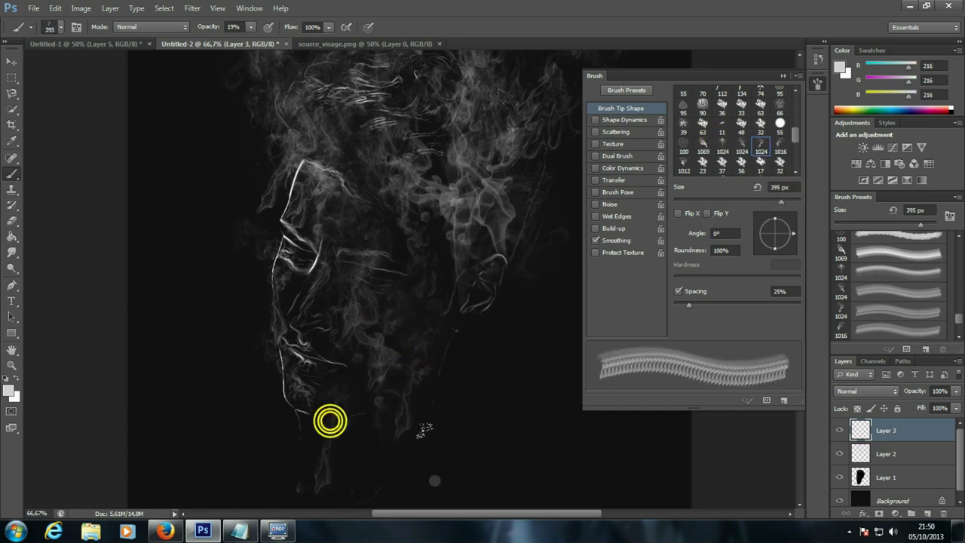
{"action": "key", "text": "ctrl+minus"}
{"action": "key", "text": "ctrl+z"}
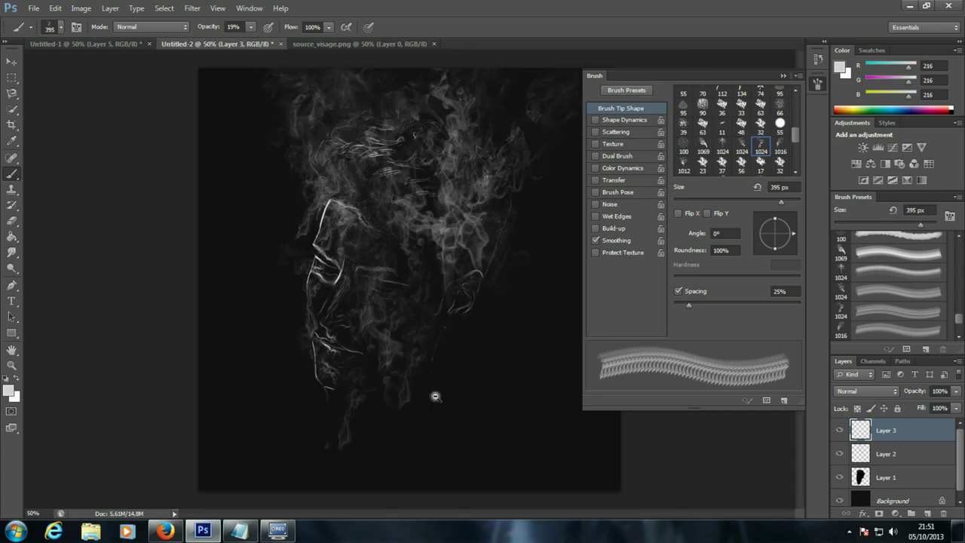
- Type and erase a Notepad note about stopping when done, then hide Notepad and the Brush panel
{"action": "left_click", "coordinate": [239, 530]}
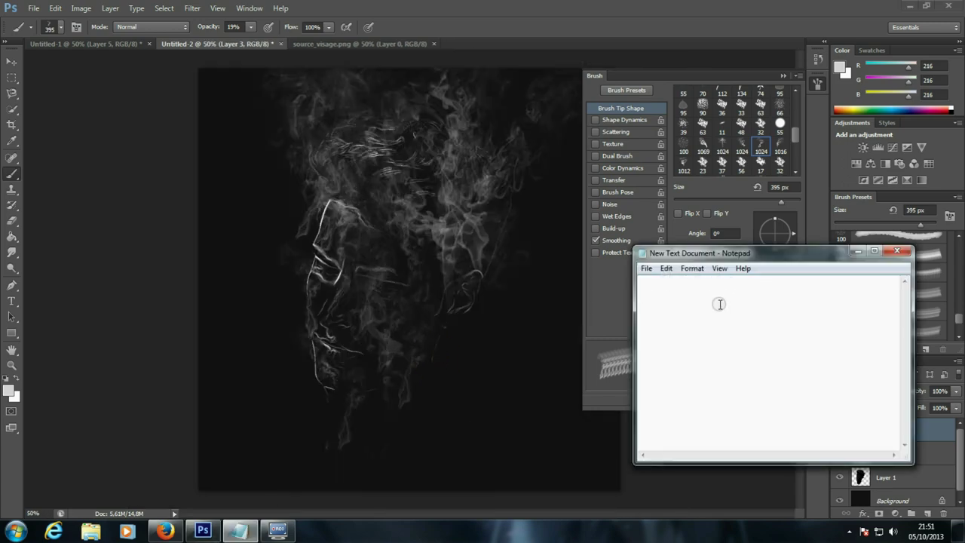
{"action": "type", "text": "you can l"}
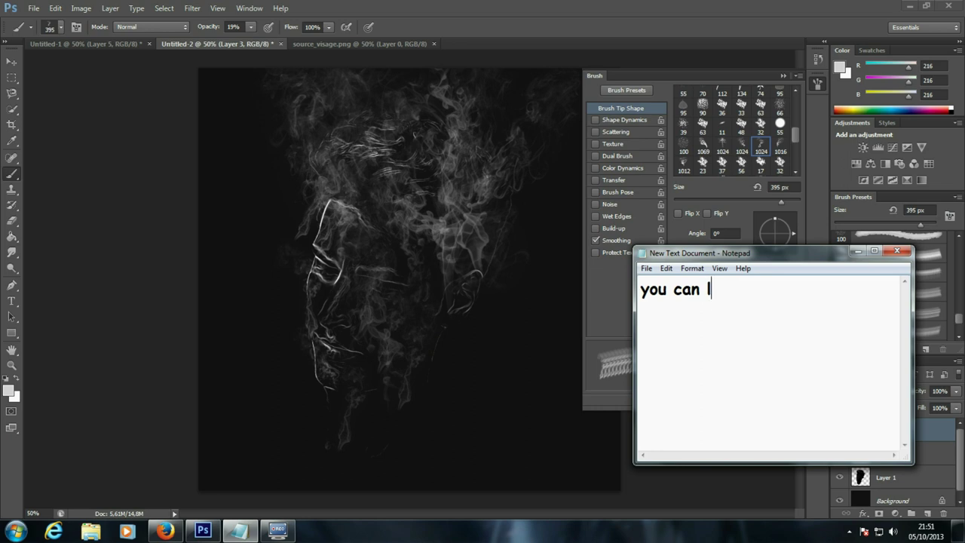
{"action": "type", "text": "op w"}
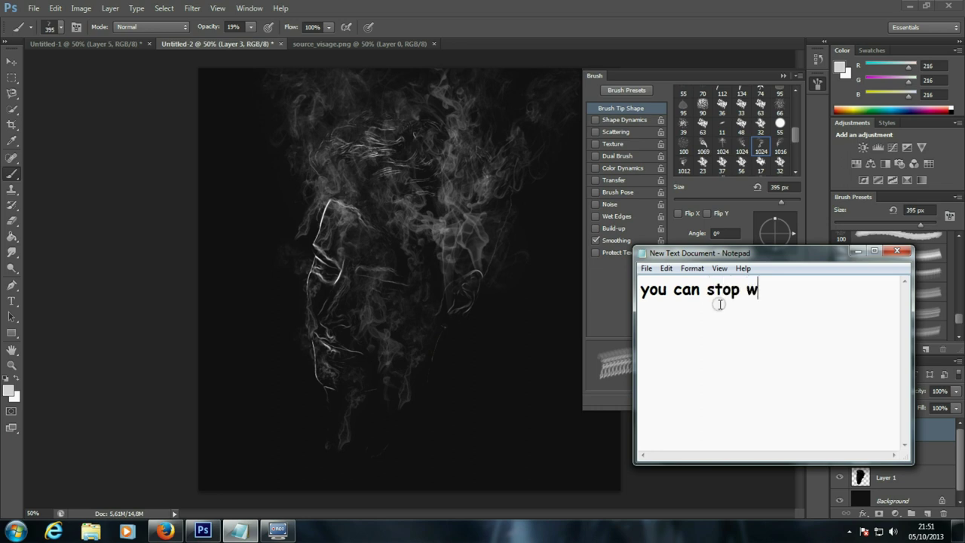
{"action": "type", "text": "hen you thing"}
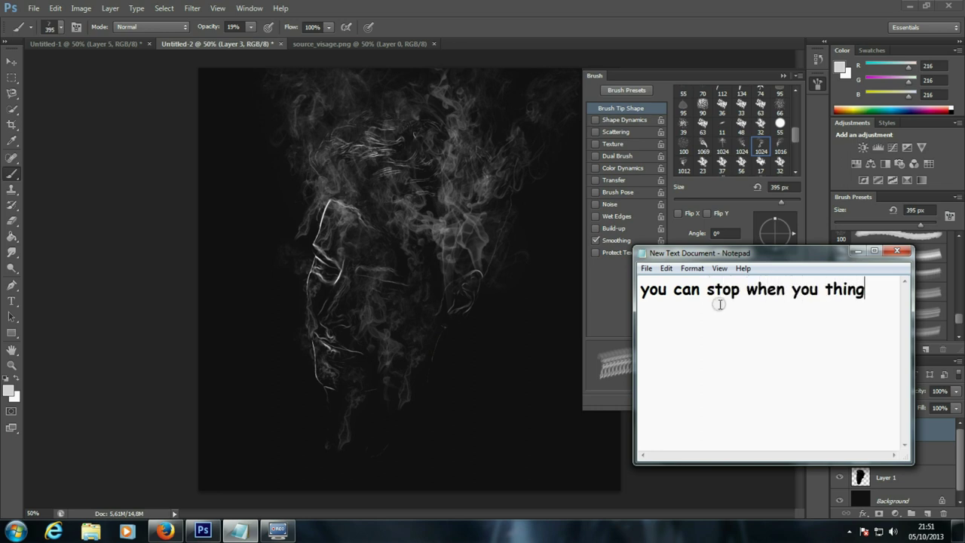
{"action": "type", "text": " that your don"}
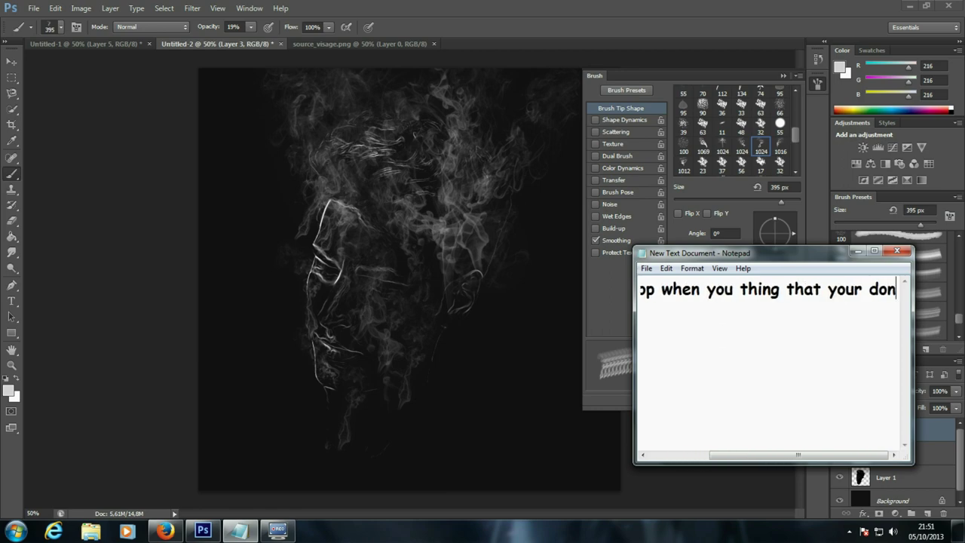
{"action": "type", "text": "e"}
{"action": "key", "text": "ctrl+a"}
{"action": "key", "text": "BackSpace"}
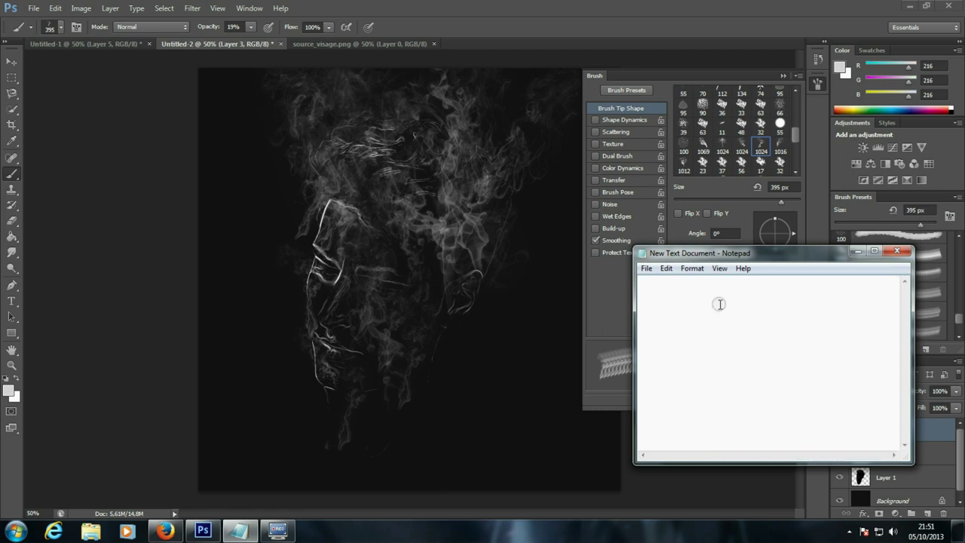
{"action": "left_click", "coordinate": [857, 250]}
{"action": "left_click", "coordinate": [783, 75]}
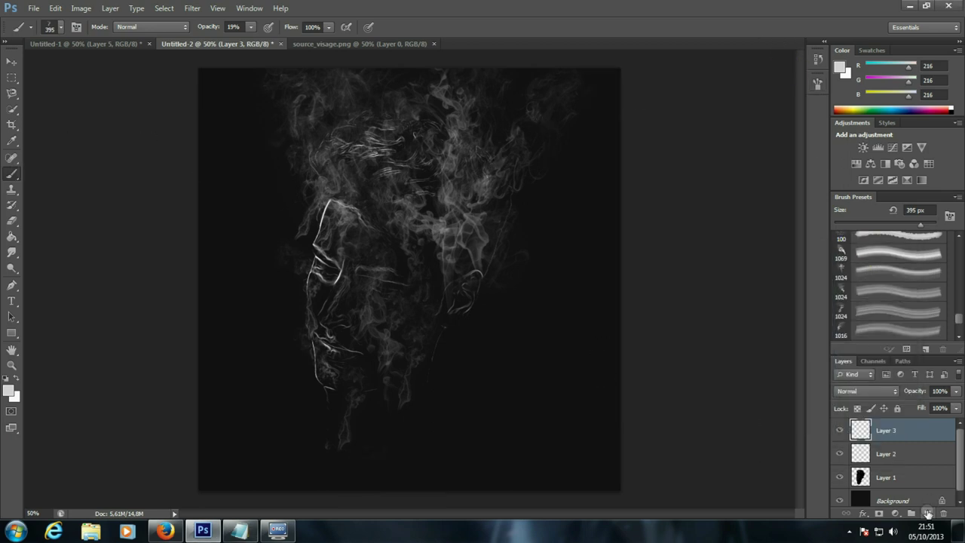
- Duplicate Layer 1 with Ctrl+J and move the copy to the top of the stack
{"action": "left_click", "coordinate": [899, 479]}
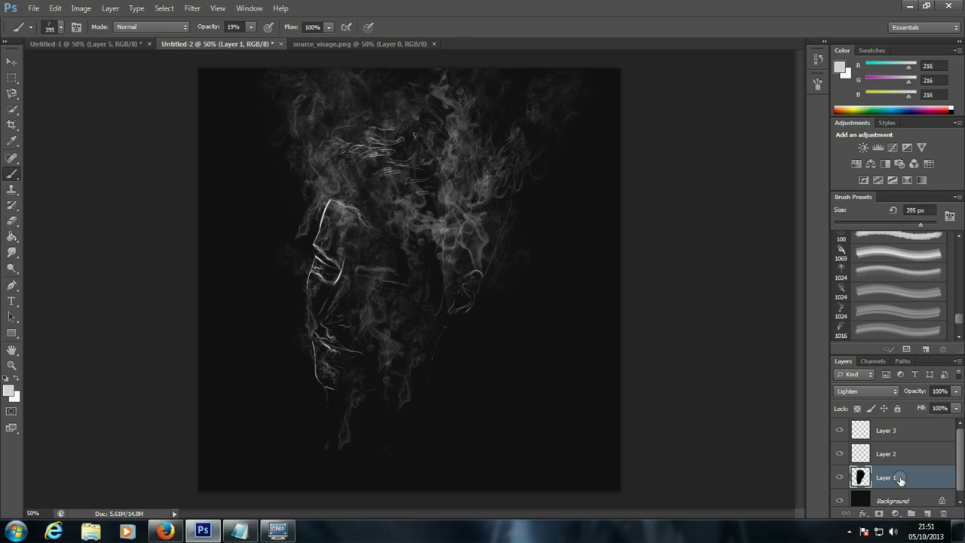
{"action": "key", "text": "ctrl+j"}
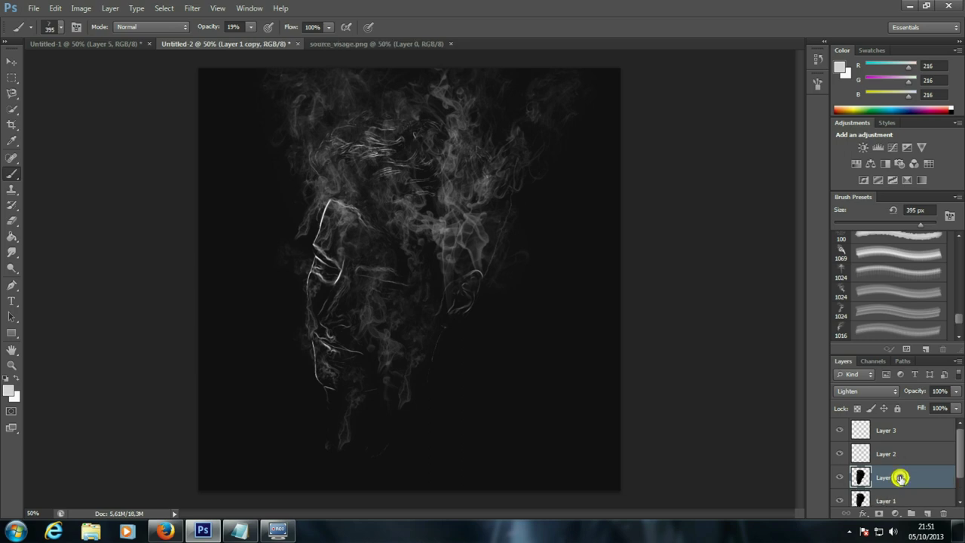
{"action": "left_click_drag", "start_coordinate": [899, 477], "coordinate": [897, 428]}
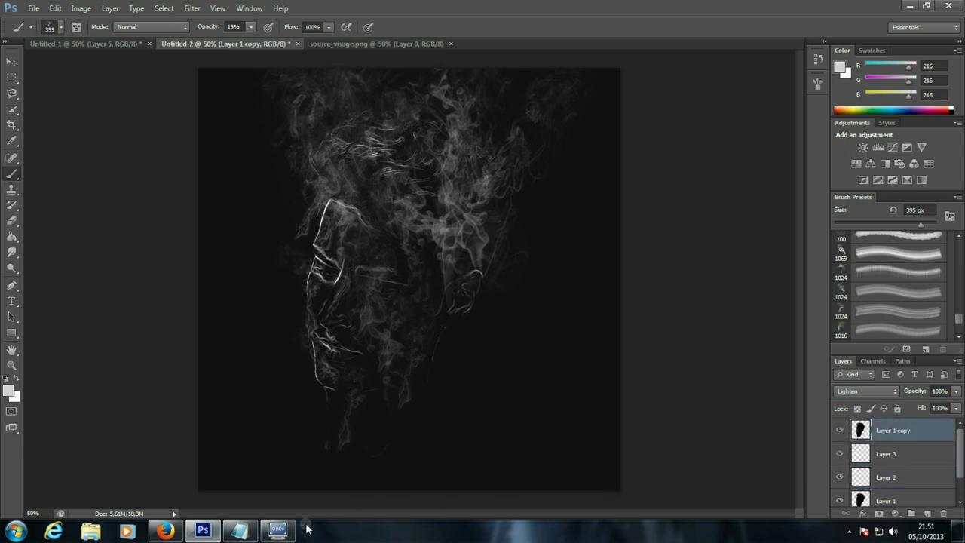
- Type a Notepad tip about duplicating the layer, select it, and minimize Notepad
{"action": "left_click", "coordinate": [239, 530]}
{"action": "type", "text": "C"}
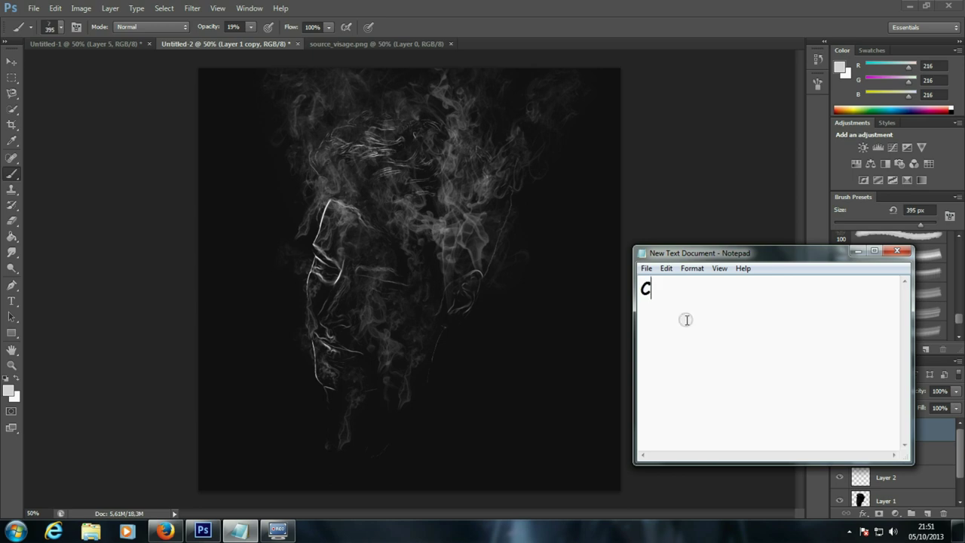
{"action": "type", "text": "rt"}
{"action": "type", "text": "j to "}
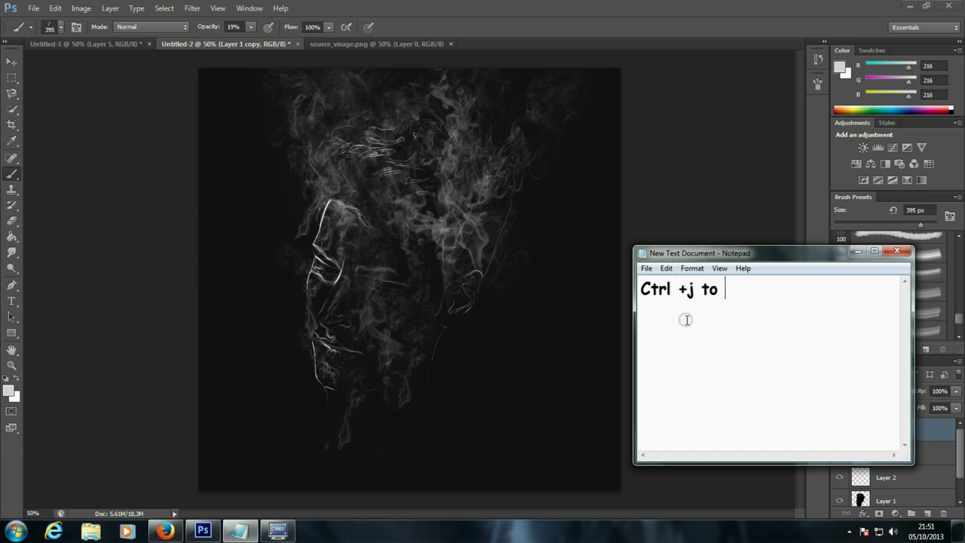
{"action": "type", "text": "dep the "}
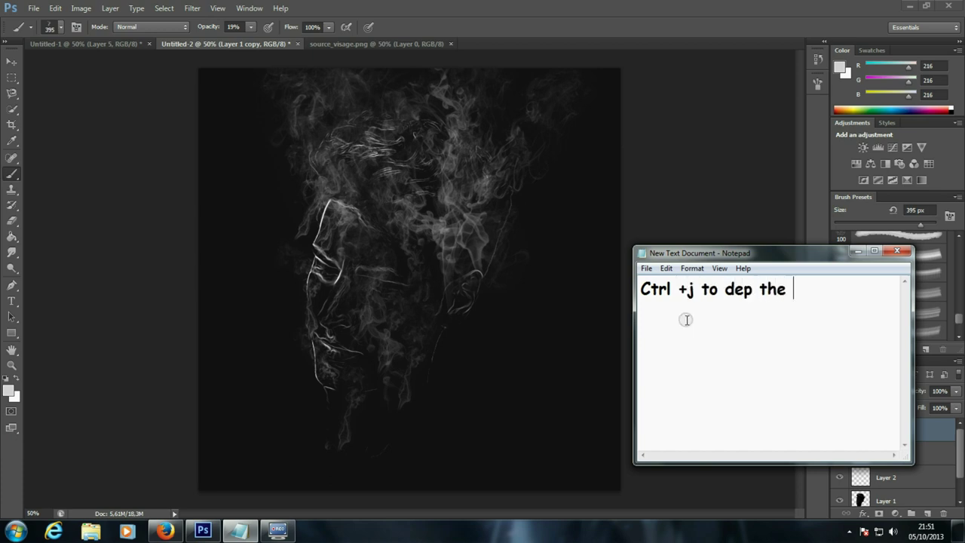
{"action": "type", "text": "layer"}
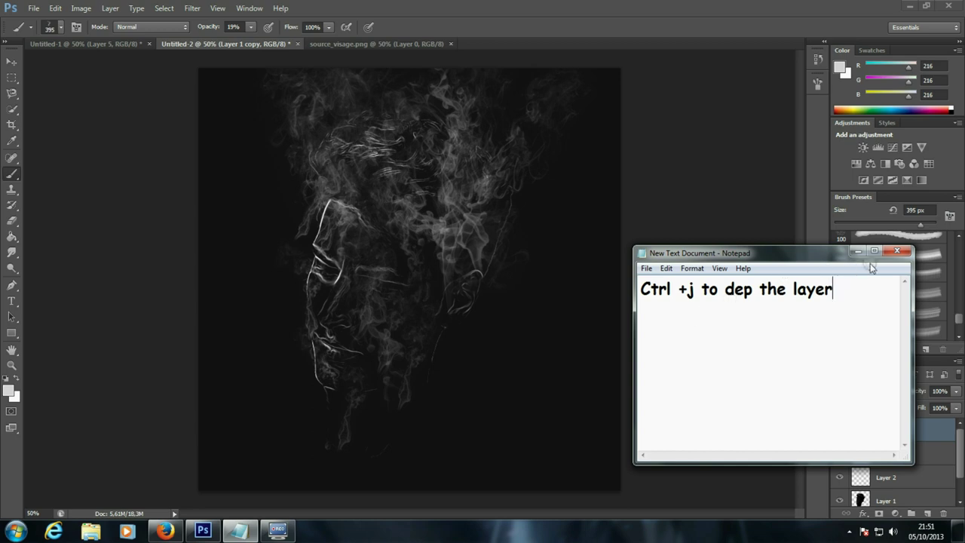
{"action": "key", "text": "ctrl+a"}
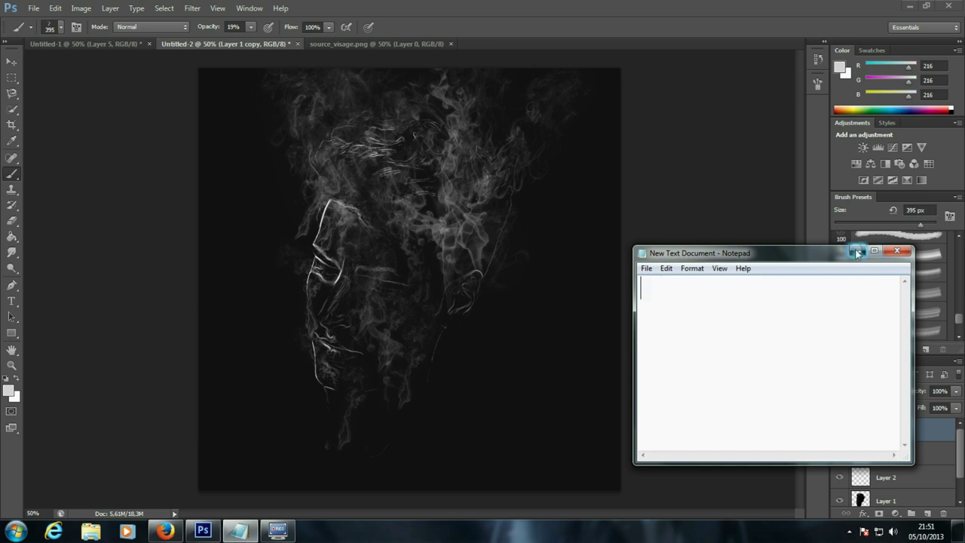
{"action": "left_click", "coordinate": [857, 251]}
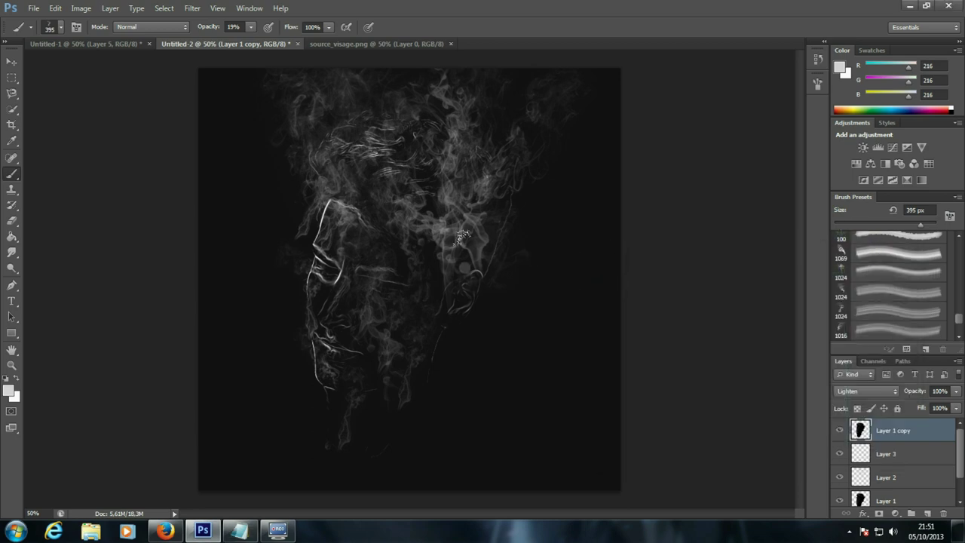
- Choose the Brush tool with a soft round tip at 0% hardness and 1521 px size
{"action": "left_click", "coordinate": [11, 173]}
{"action": "right_click", "coordinate": [276, 186]}
{"action": "left_click_drag", "start_coordinate": [413, 306], "coordinate": [412, 277]}
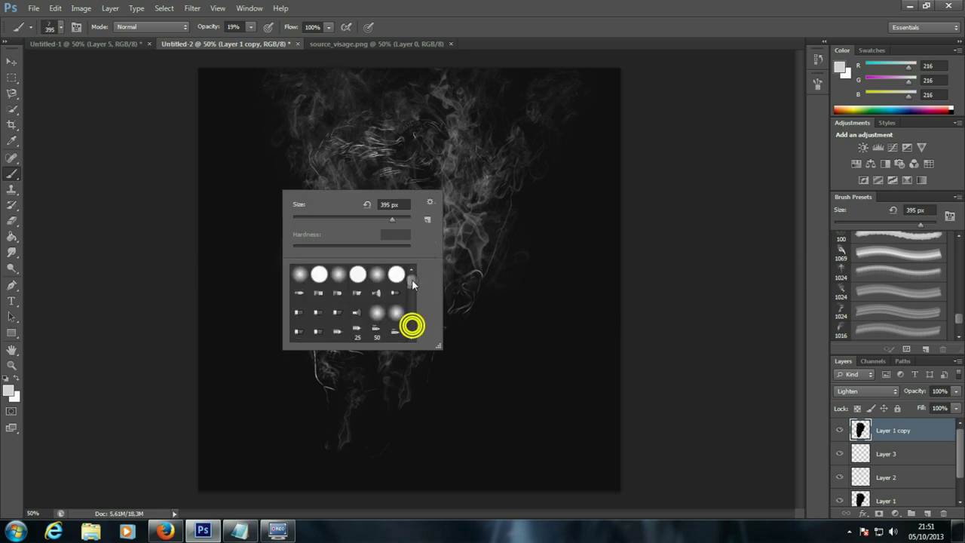
{"action": "left_click", "coordinate": [300, 275]}
{"action": "left_click_drag", "start_coordinate": [392, 219], "coordinate": [401, 218]}
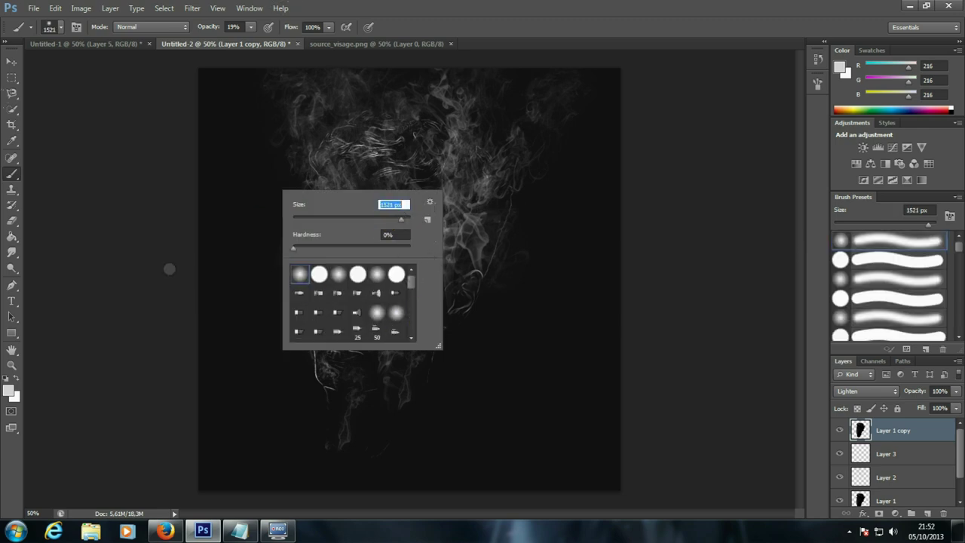
{"action": "key", "text": "Return"}
- Set the foreground colour to light blue 5aa9db
{"action": "left_click", "coordinate": [10, 389]}
{"action": "left_click_drag", "start_coordinate": [578, 247], "coordinate": [578, 237]}
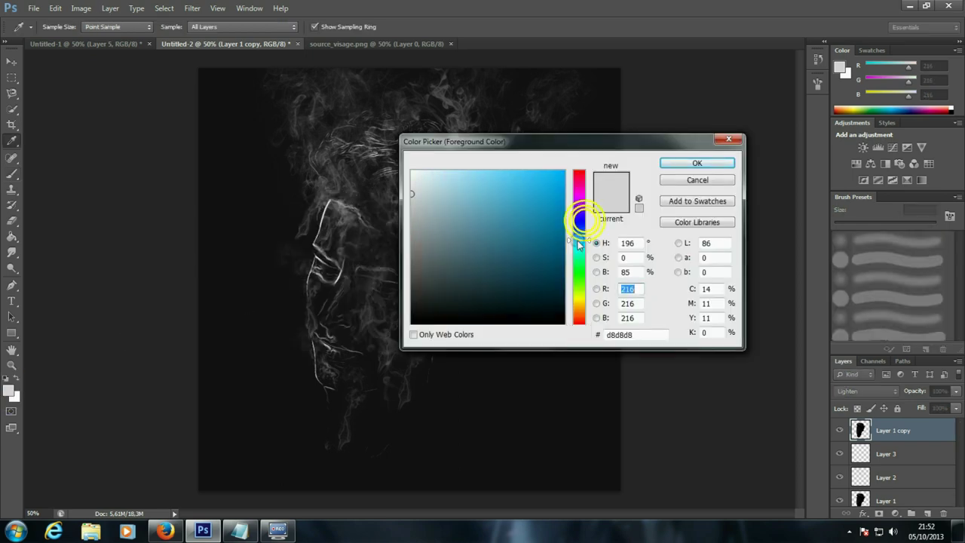
{"action": "mouse_move", "coordinate": [538, 177]}
{"action": "left_mouse_down"}
{"action": "mouse_move", "coordinate": [524, 210]}
{"action": "mouse_move", "coordinate": [523, 199]}
{"action": "mouse_move", "coordinate": [499, 194]}
{"action": "mouse_move", "coordinate": [687, 282]}
{"action": "left_mouse_up"}
{"action": "left_click", "coordinate": [682, 162]}
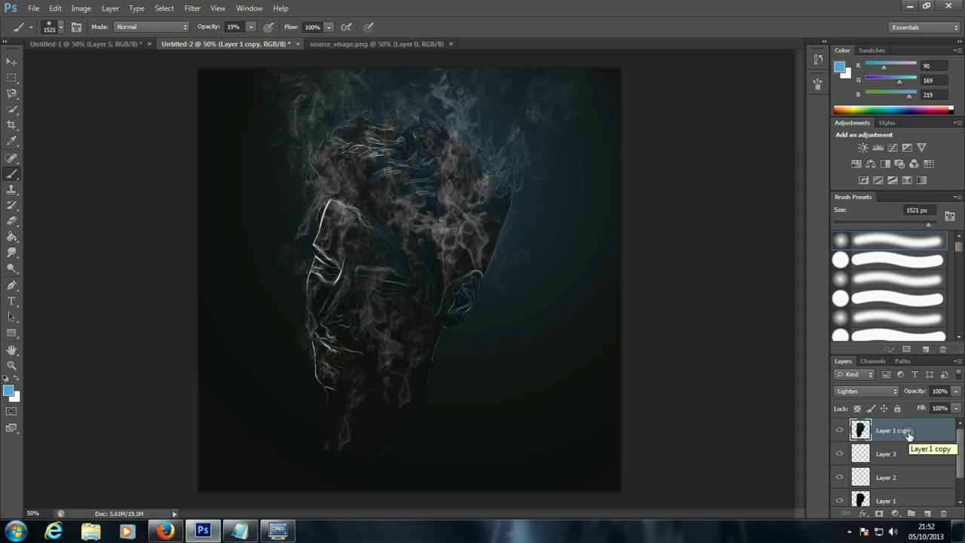
- Undo the blue wash and repaint the soft blue glow on a new Layer 4
{"action": "key", "text": "ctrl+z"}
{"action": "left_click", "coordinate": [929, 514]}
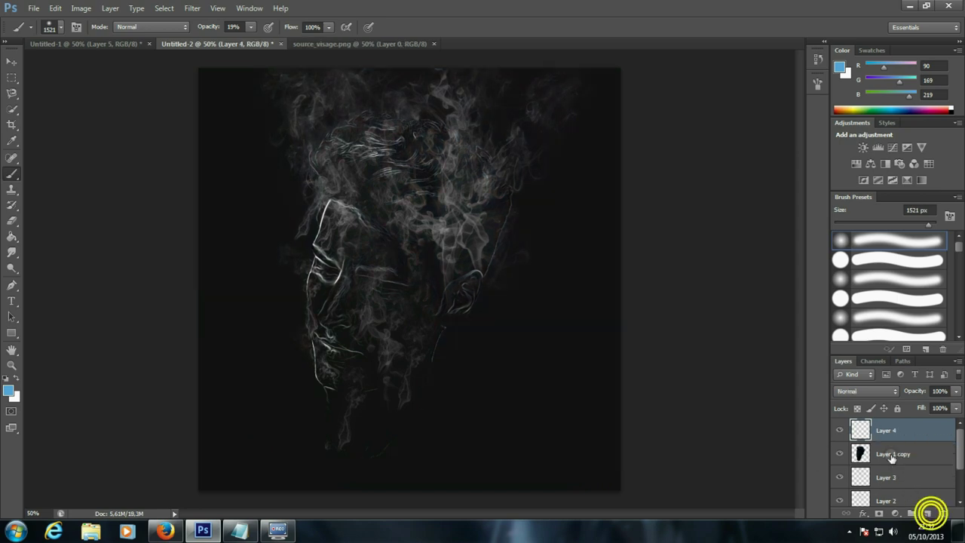
{"action": "left_click_drag", "start_coordinate": [475, 185], "coordinate": [654, 236]}
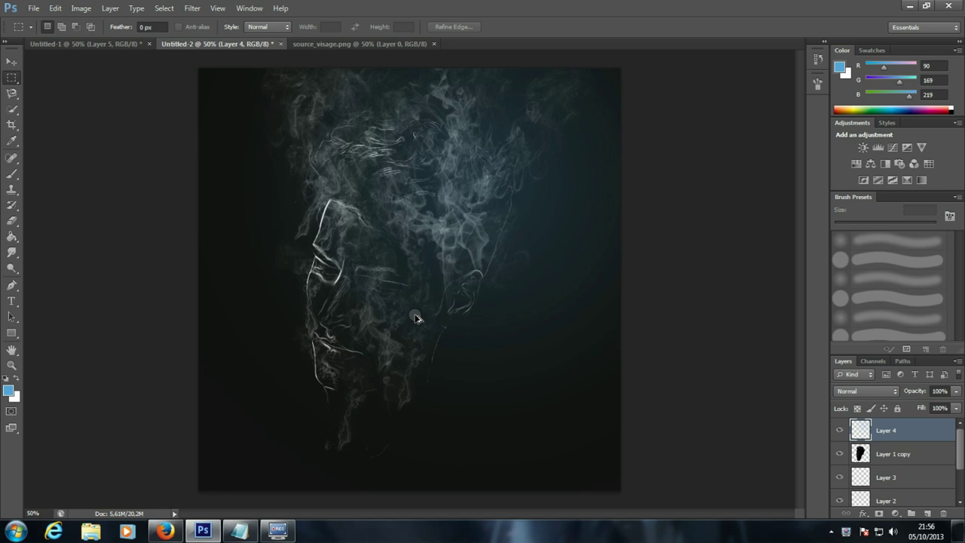
- Lower Layer 4's fill to 78% and bring the Notepad window back
{"action": "left_click", "coordinate": [955, 408]}
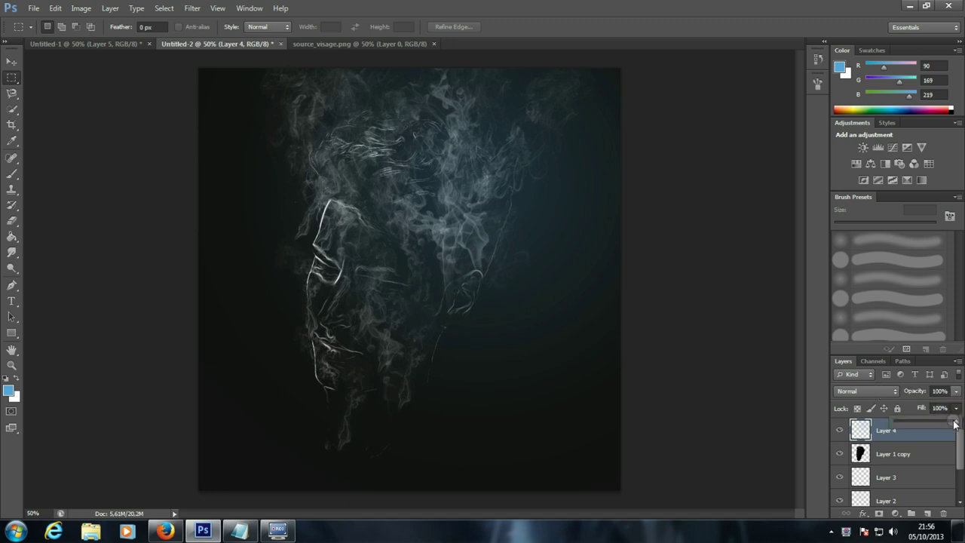
{"action": "mouse_move", "coordinate": [954, 421]}
{"action": "left_mouse_down"}
{"action": "mouse_move", "coordinate": [933, 423]}
{"action": "mouse_move", "coordinate": [943, 425]}
{"action": "left_mouse_up"}
{"action": "left_click", "coordinate": [937, 408]}
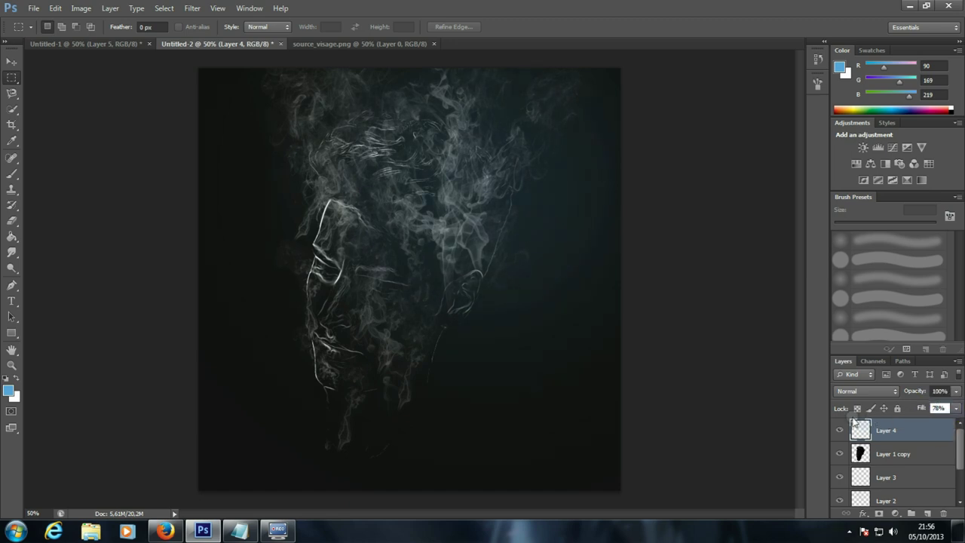
{"action": "left_click", "coordinate": [238, 530]}
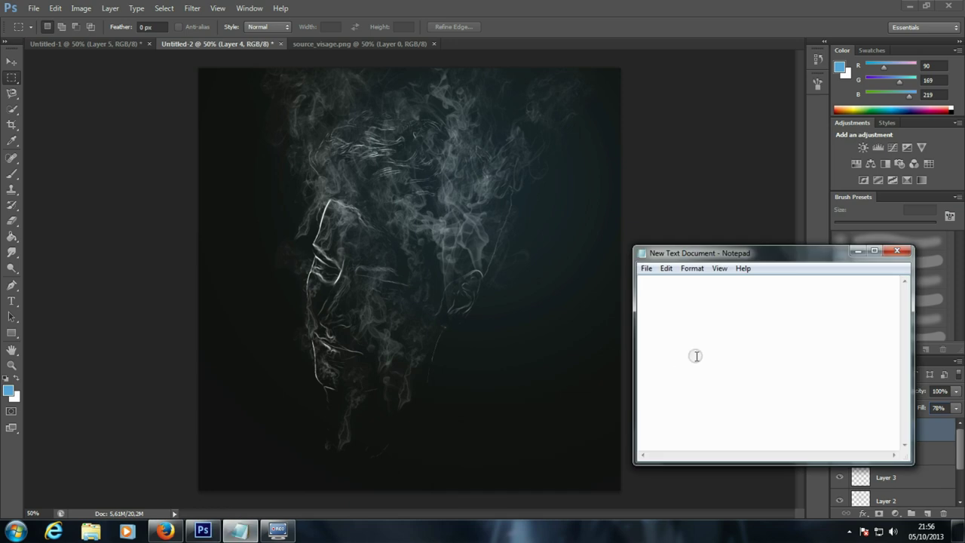
{"action": "type", "text": "Ctrl +"}
{"action": "type", "text": " alt +"}
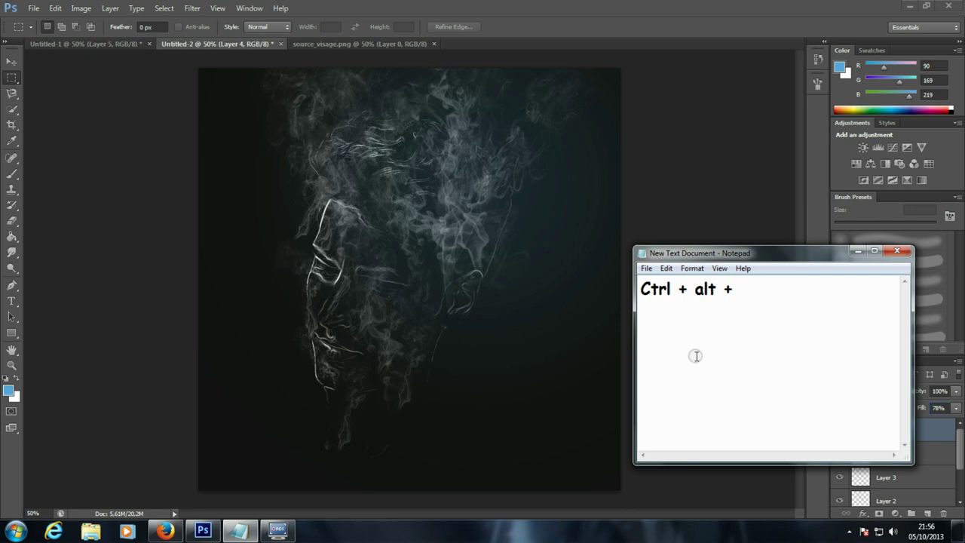
{"action": "type", "text": " shift +"}
{"action": "type", "text": "E to"}
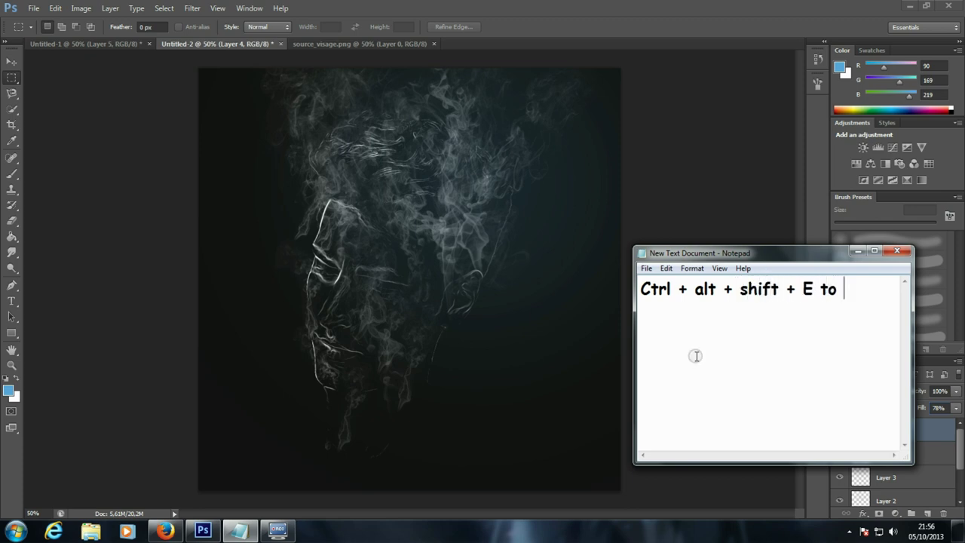
{"action": "type", "text": "make"}
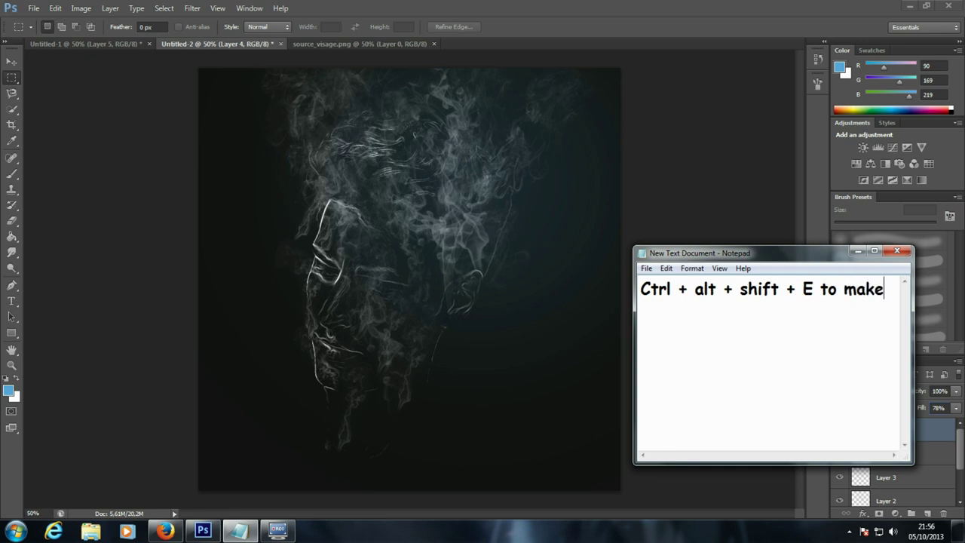
{"action": "type", "text": " a cop"}
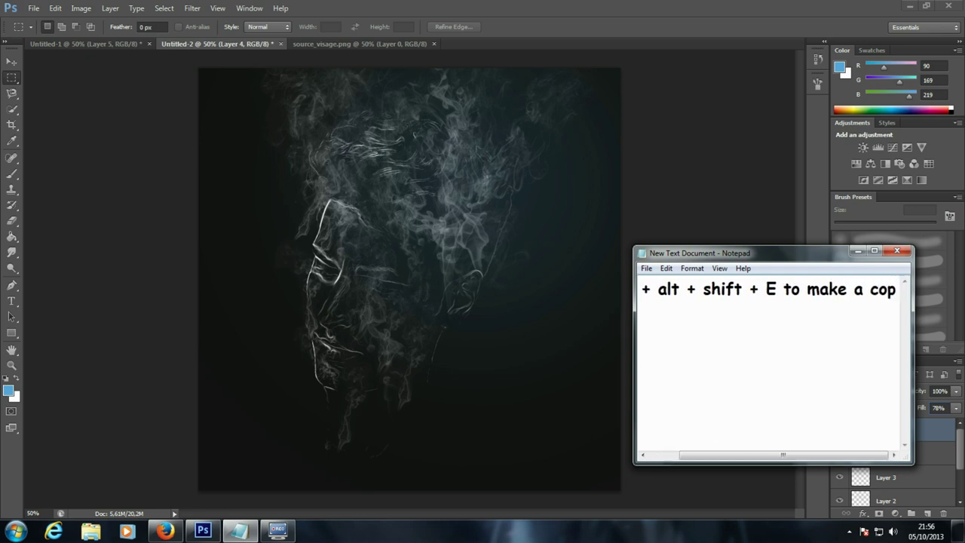
{"action": "type", "text": "y of all th"}
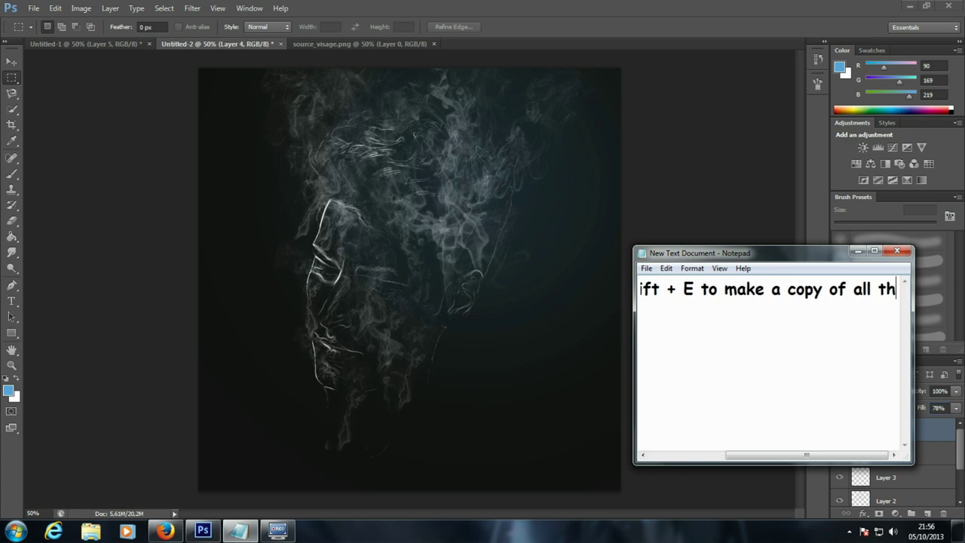
{"action": "type", "text": "e layer "}
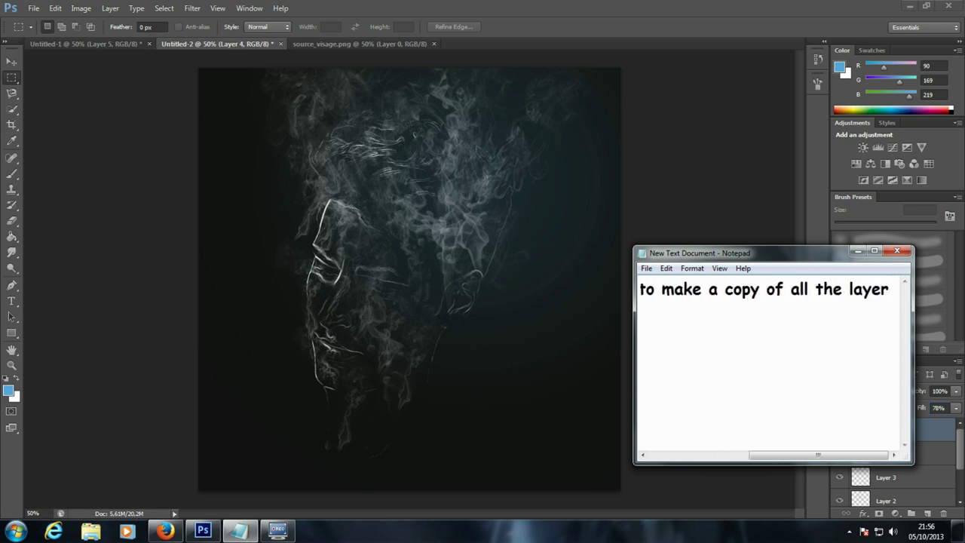
{"action": "type", "text": "f"}
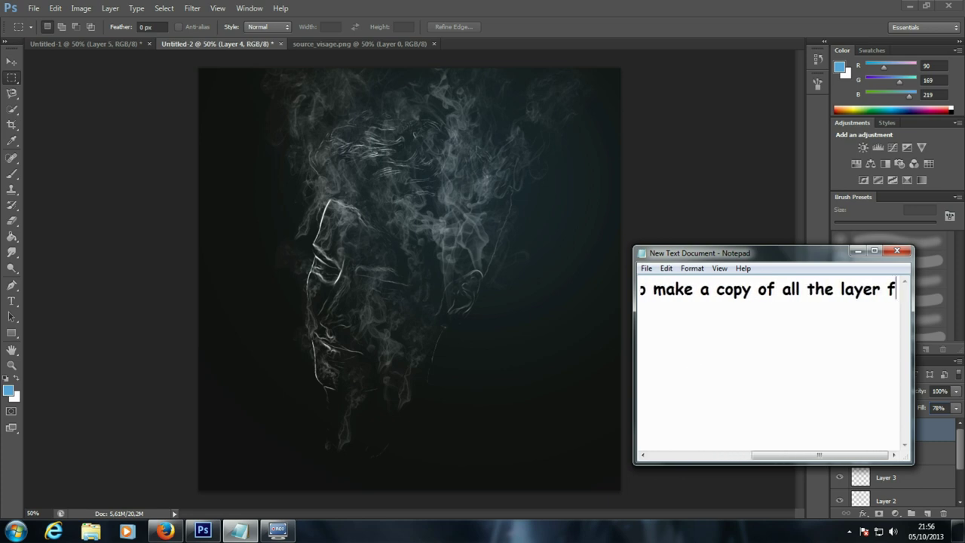
{"action": "type", "text": "usion"}
{"action": "key", "text": "ctrl+a"}
{"action": "key", "text": "Delete"}
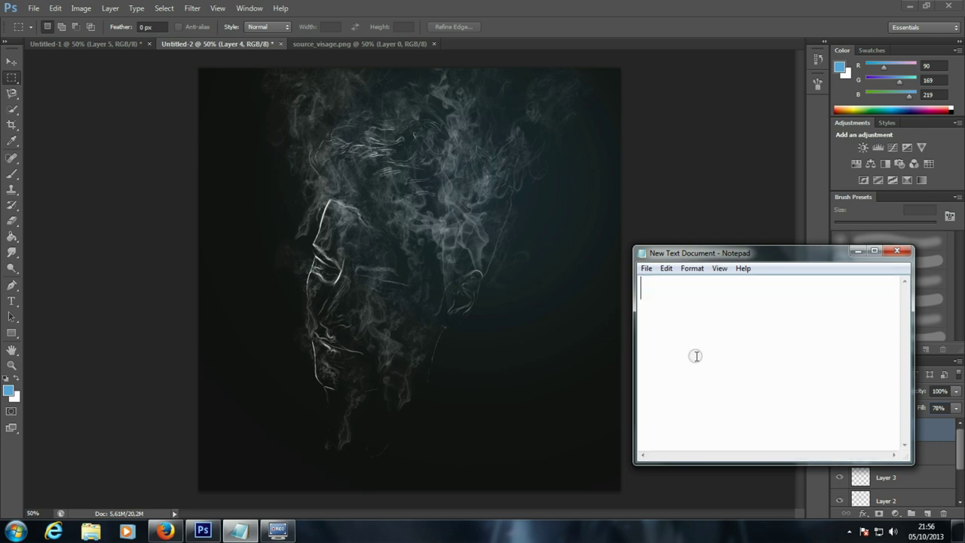
- Merge a copy of all visible layers into Layer 5 and set its fill to 50%
{"action": "left_click", "coordinate": [857, 251]}
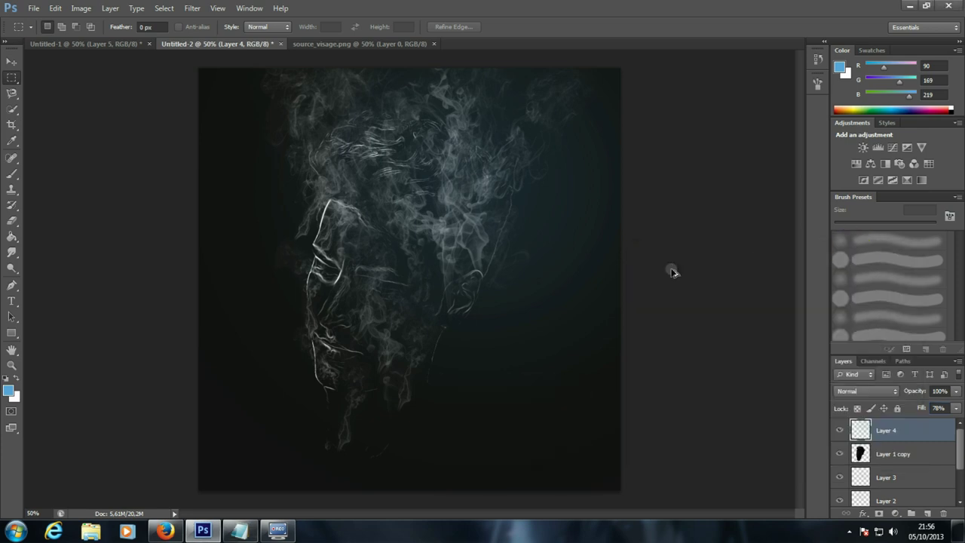
{"action": "key", "text": "ctrl+shift+alt+e"}
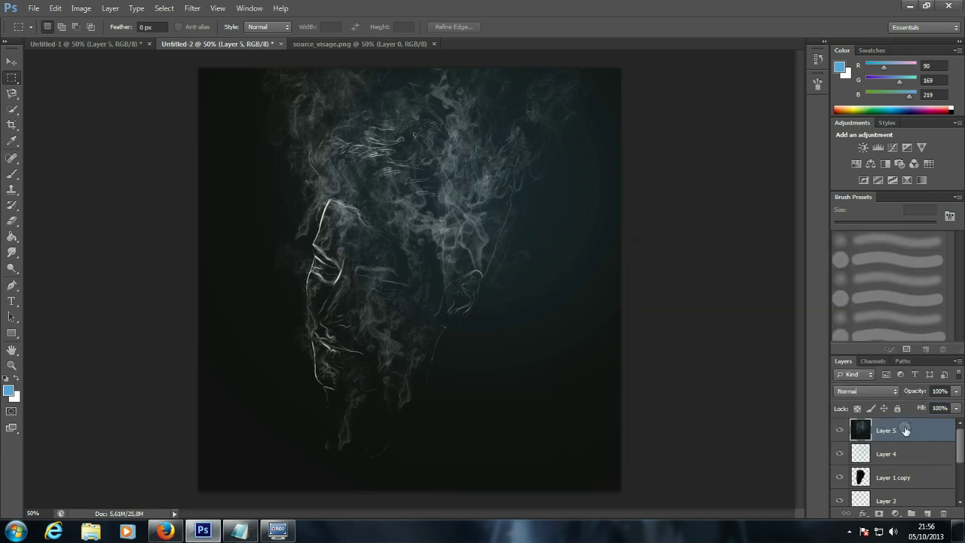
{"action": "left_click", "coordinate": [956, 409]}
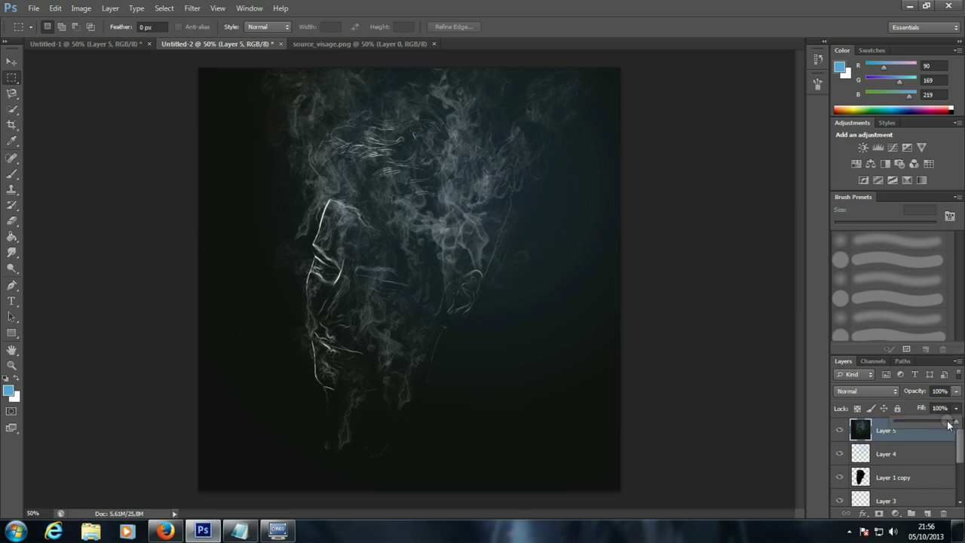
{"action": "left_click_drag", "start_coordinate": [954, 424], "coordinate": [929, 425]}
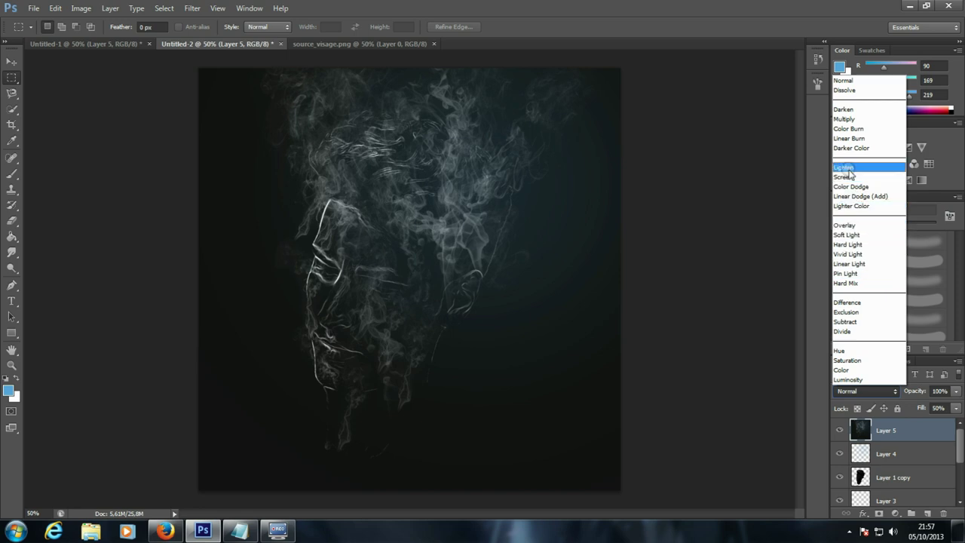
- Set Layer 5's blend mode to Soft Light after trying Lighten and Overlay
{"action": "left_click", "coordinate": [847, 167]}
{"action": "left_click", "coordinate": [882, 391]}
{"action": "left_click", "coordinate": [848, 224]}
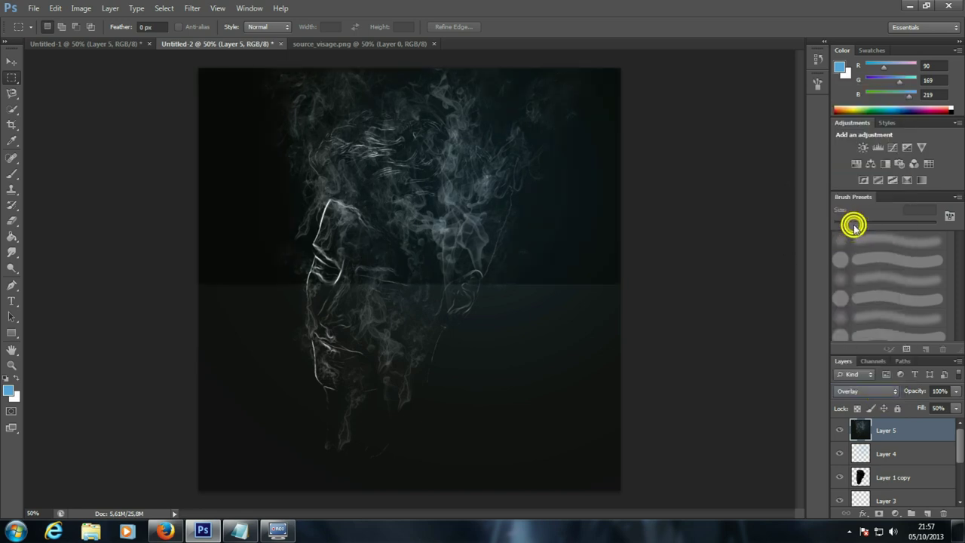
{"action": "left_click", "coordinate": [872, 393]}
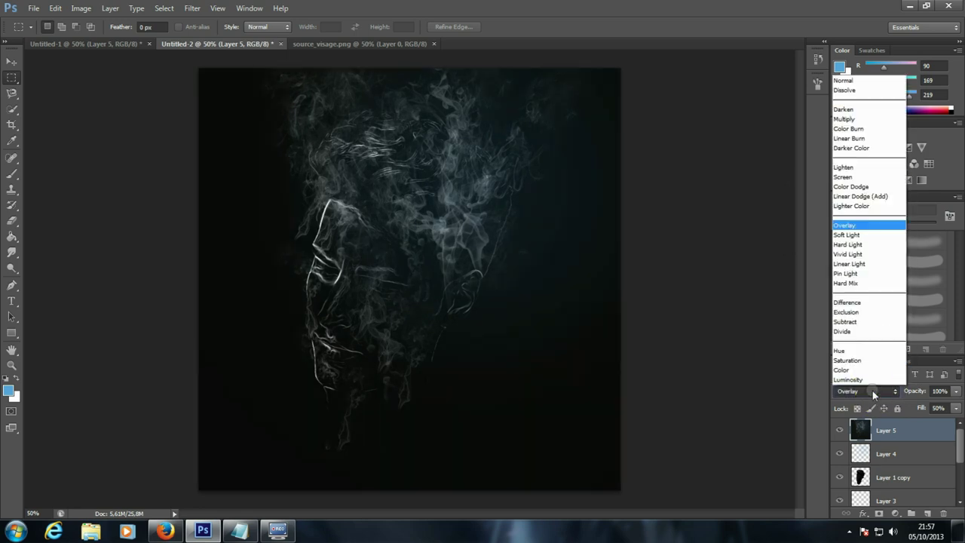
{"action": "left_click", "coordinate": [850, 235]}
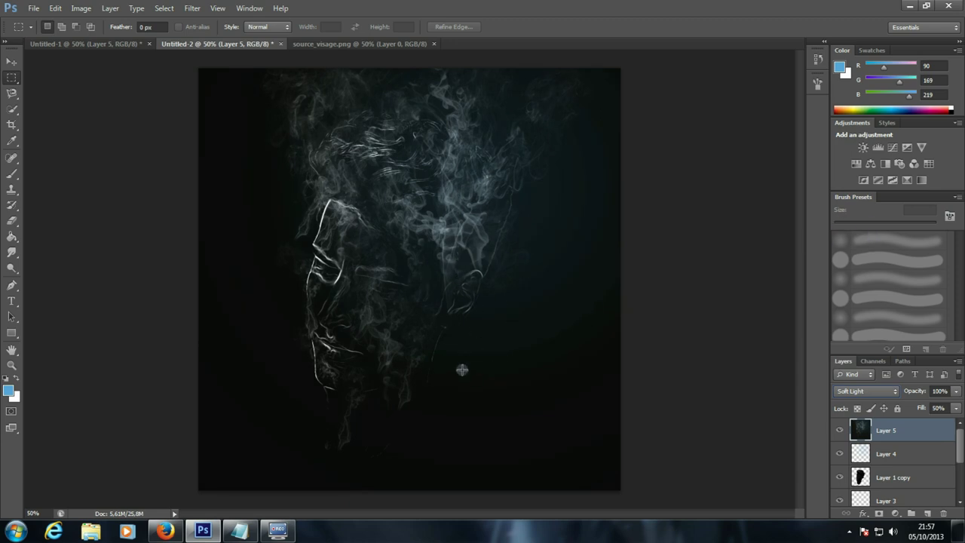
- Type 'now follow the last step' in Notepad, then clear it
{"action": "left_click", "coordinate": [238, 531]}
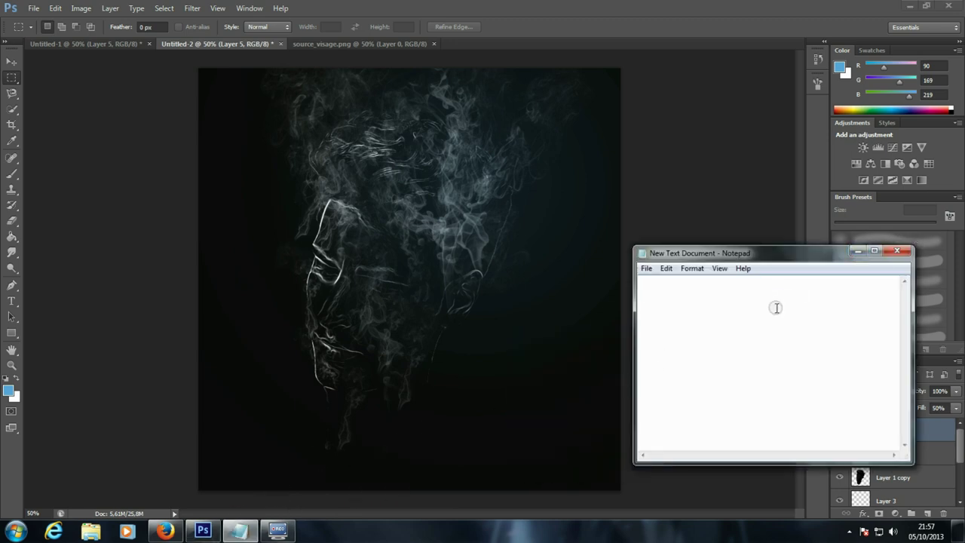
{"action": "type", "text": "now follow"}
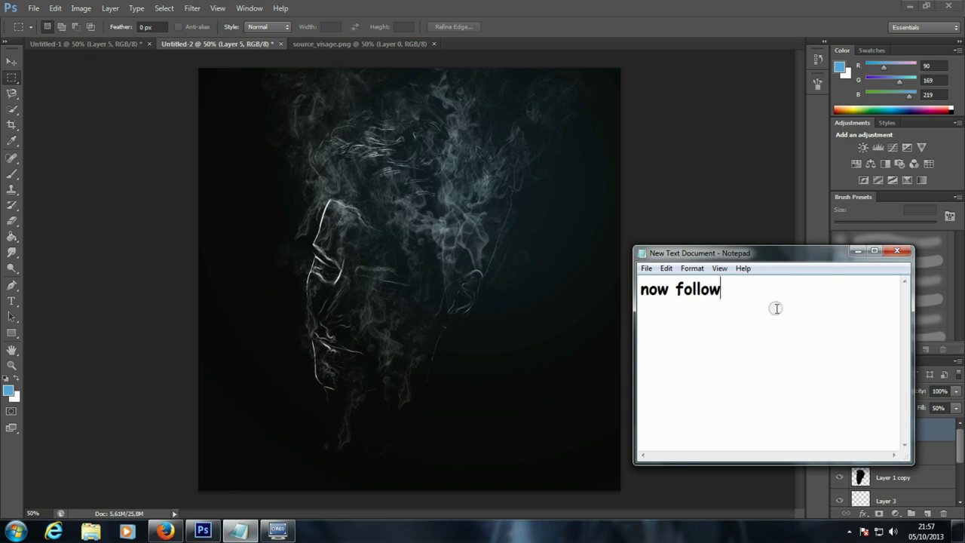
{"action": "type", "text": " the last st"}
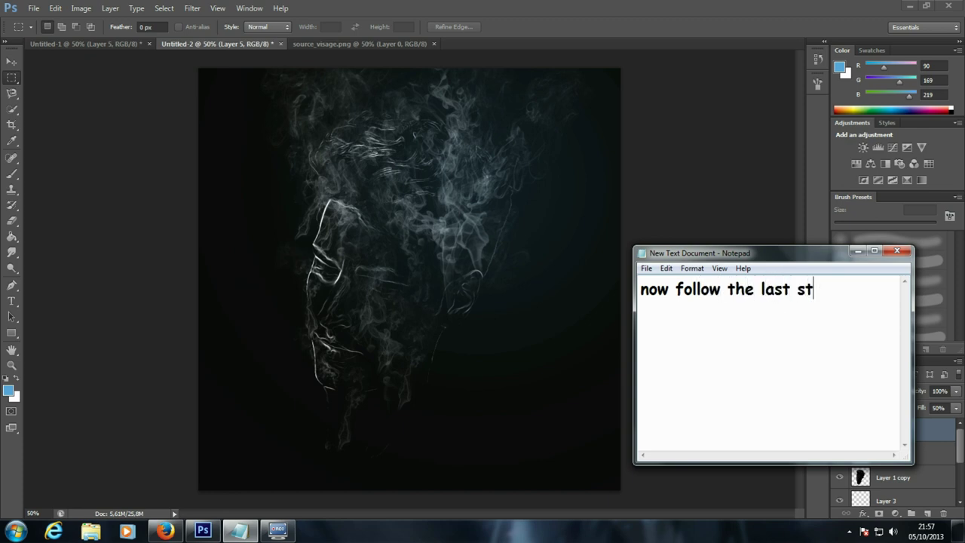
{"action": "type", "text": "ep"}
{"action": "key", "text": "ctrl+a"}
{"action": "key", "text": "BackSpace"}
- Hide Notepad and apply a Gaussian Blur with radius 5 to Layer 5
{"action": "left_click", "coordinate": [857, 250]}
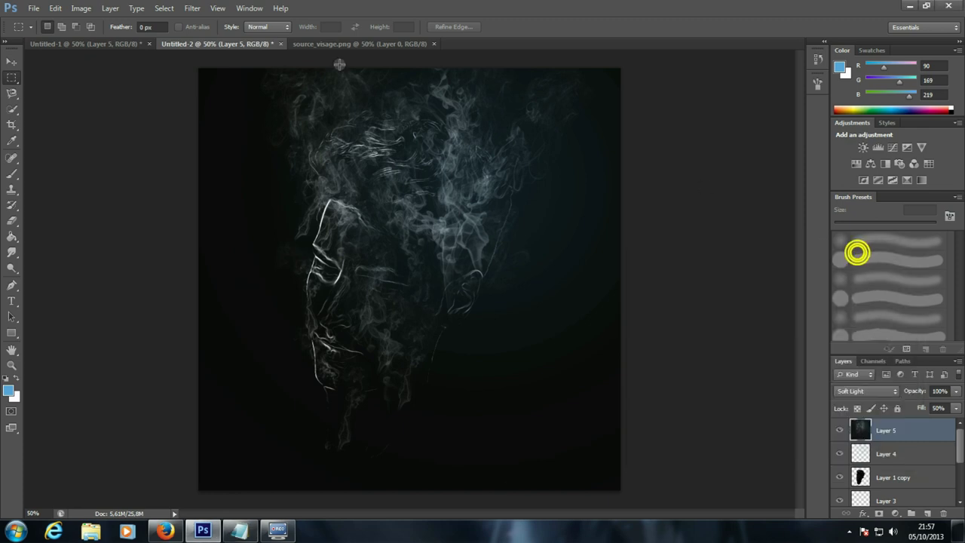
{"action": "left_click", "coordinate": [189, 8]}
{"action": "mouse_move", "coordinate": [198, 130]}
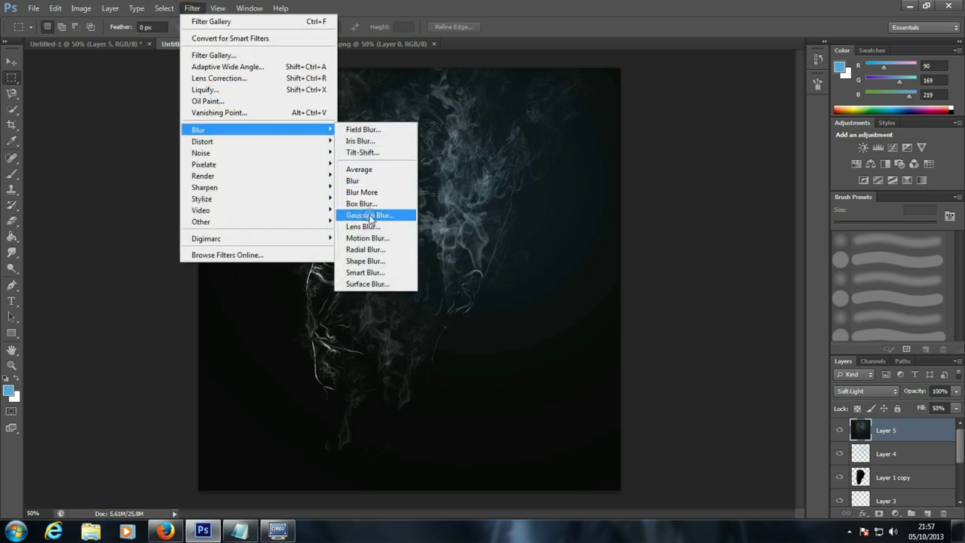
{"action": "left_click", "coordinate": [370, 216]}
{"action": "type", "text": "5"}
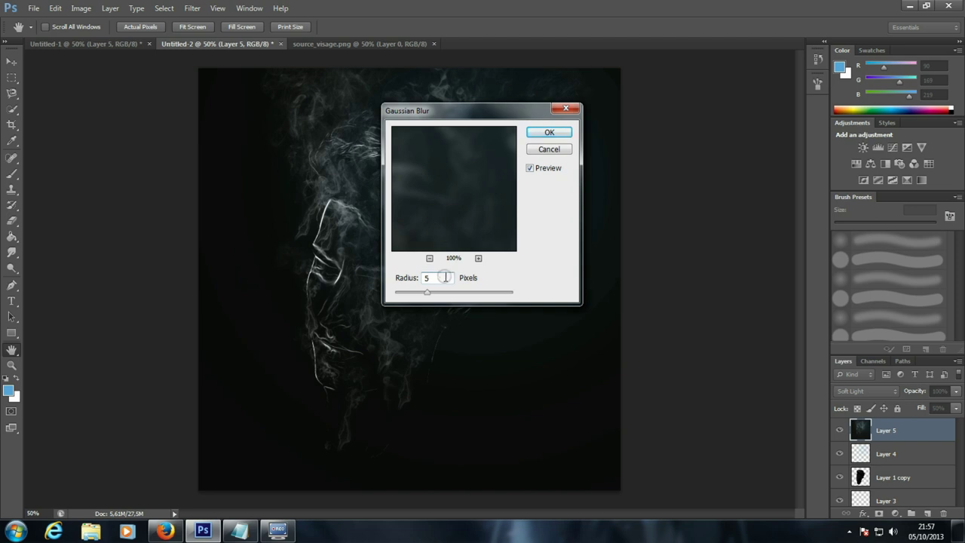
{"action": "left_click", "coordinate": [549, 132]}
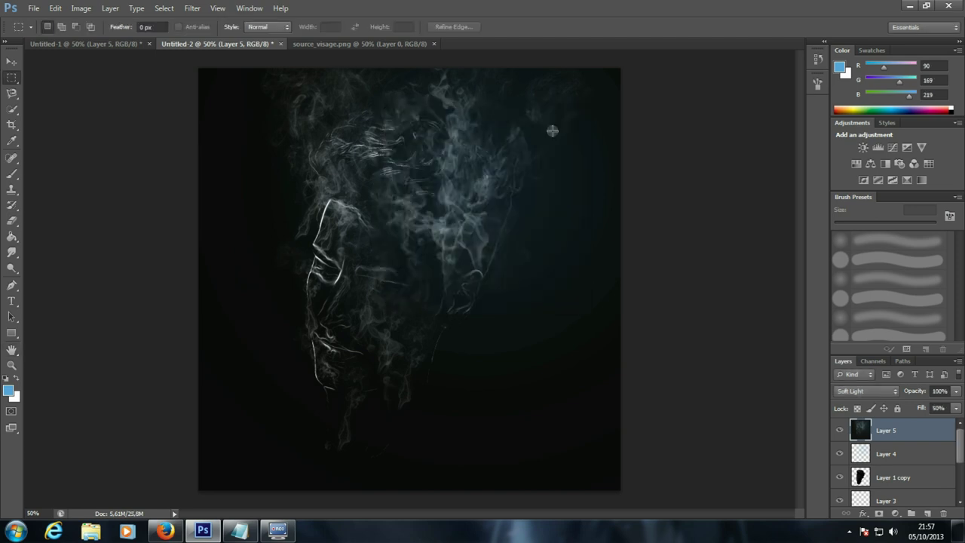
- Apply a much stronger Gaussian Blur to Layer 5 and raise its fill to 68%
{"action": "left_click", "coordinate": [165, 8]}
{"action": "mouse_move", "coordinate": [192, 8]}
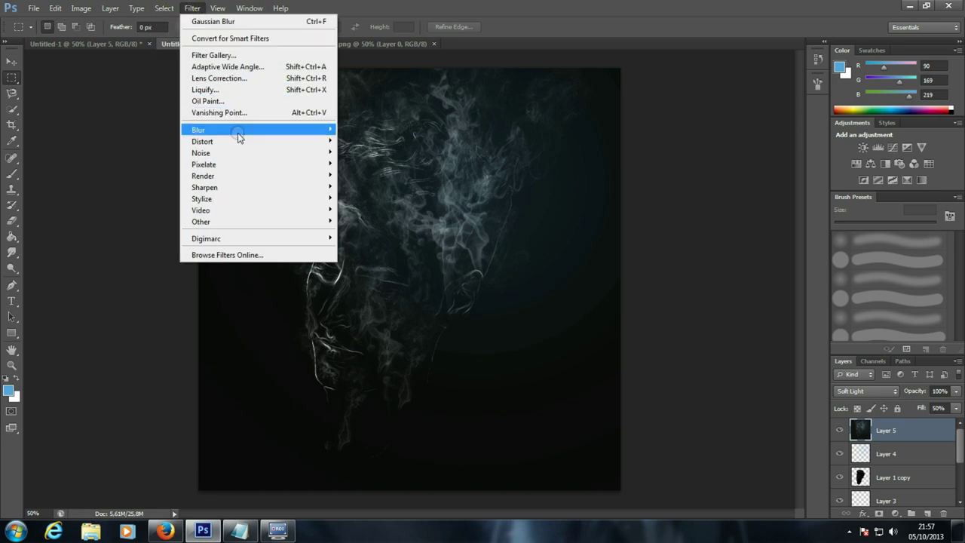
{"action": "left_click", "coordinate": [258, 130]}
{"action": "left_click", "coordinate": [377, 215]}
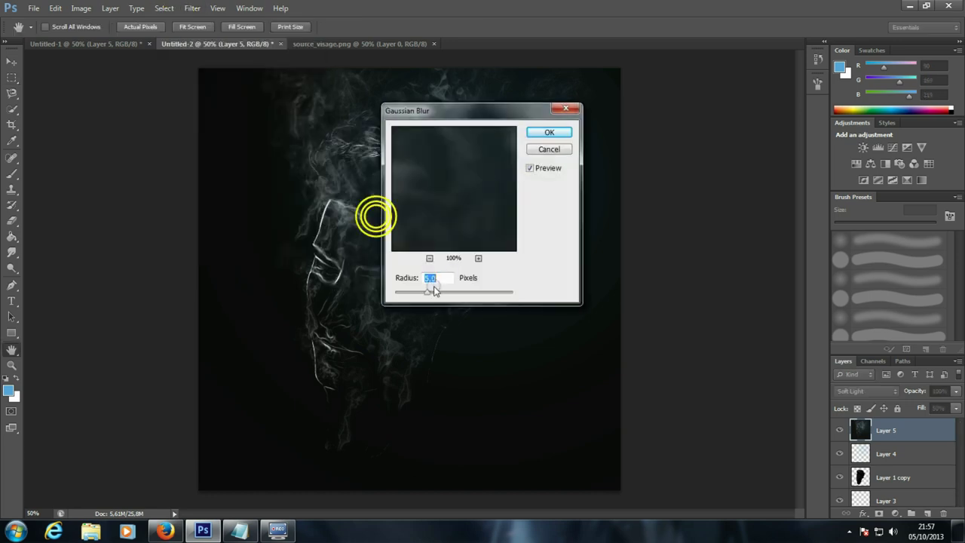
{"action": "left_click_drag", "start_coordinate": [427, 292], "coordinate": [462, 296]}
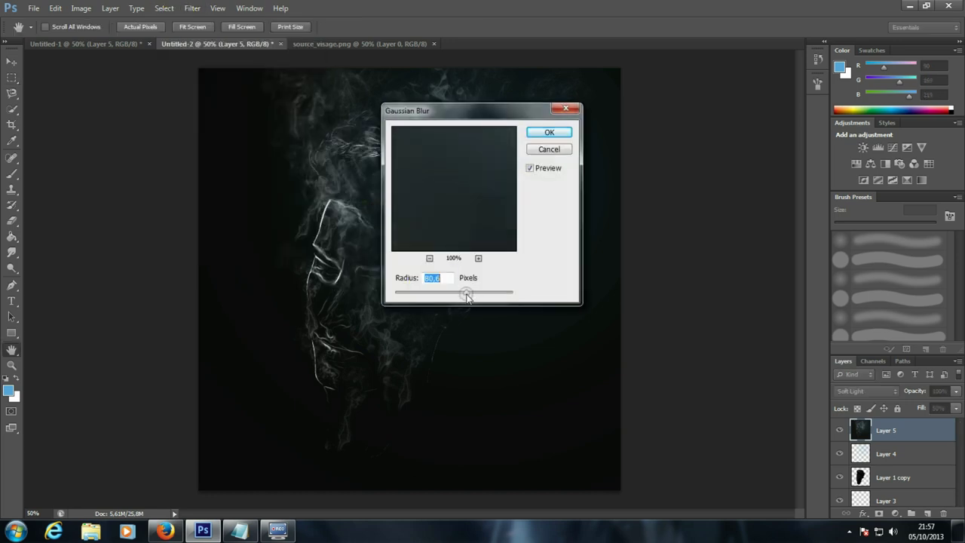
{"action": "left_click", "coordinate": [547, 132]}
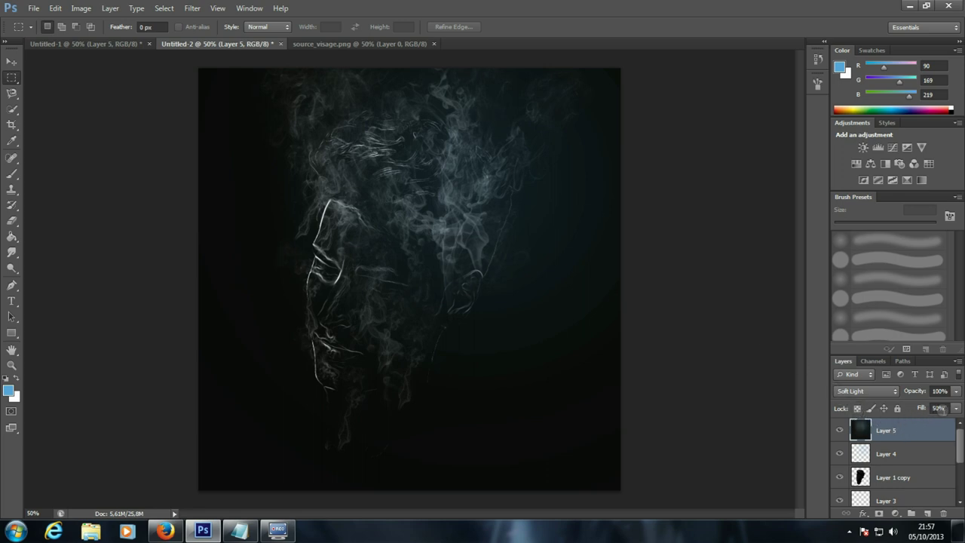
{"action": "left_click", "coordinate": [956, 408]}
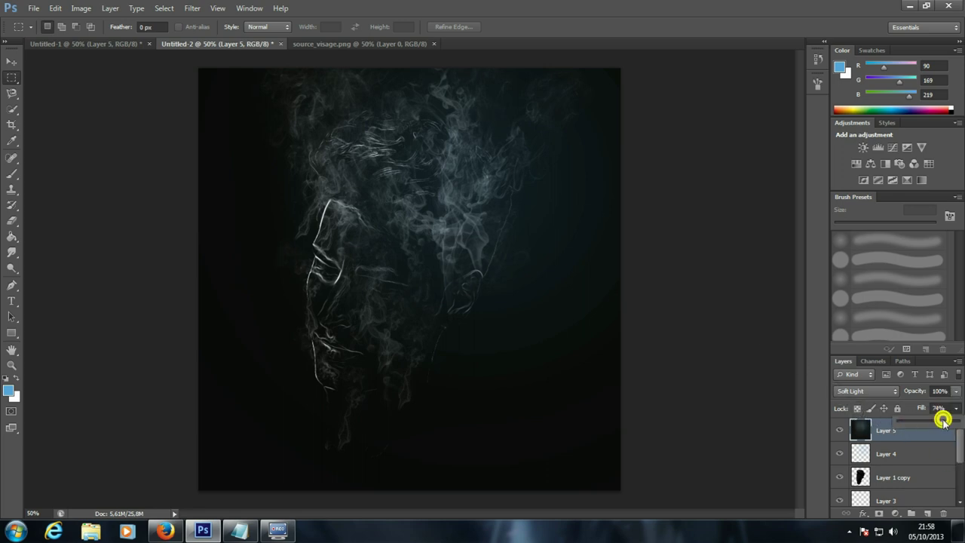
{"action": "left_click_drag", "start_coordinate": [941, 418], "coordinate": [948, 426]}
- Bring Notepad to the front, type a short goodbye with ':D', then erase it
{"action": "left_click", "coordinate": [245, 531]}
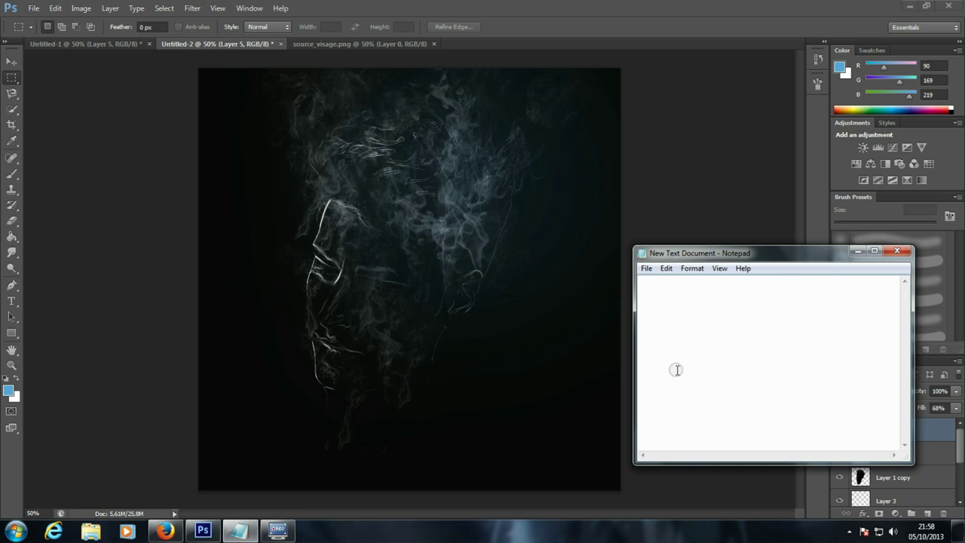
{"action": "type", "text": "and there y"}
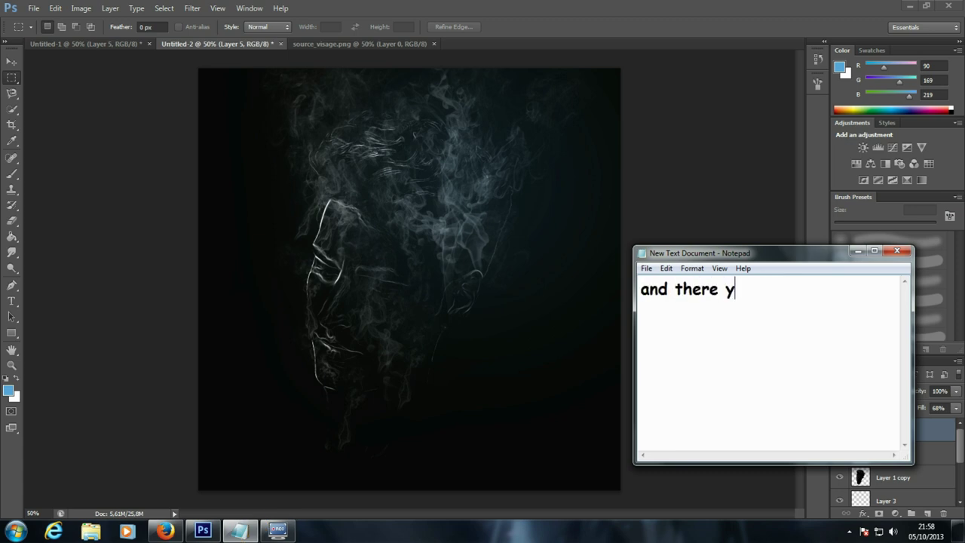
{"action": "type", "text": "ou go :D"}
{"action": "key", "text": "ctrl+a"}
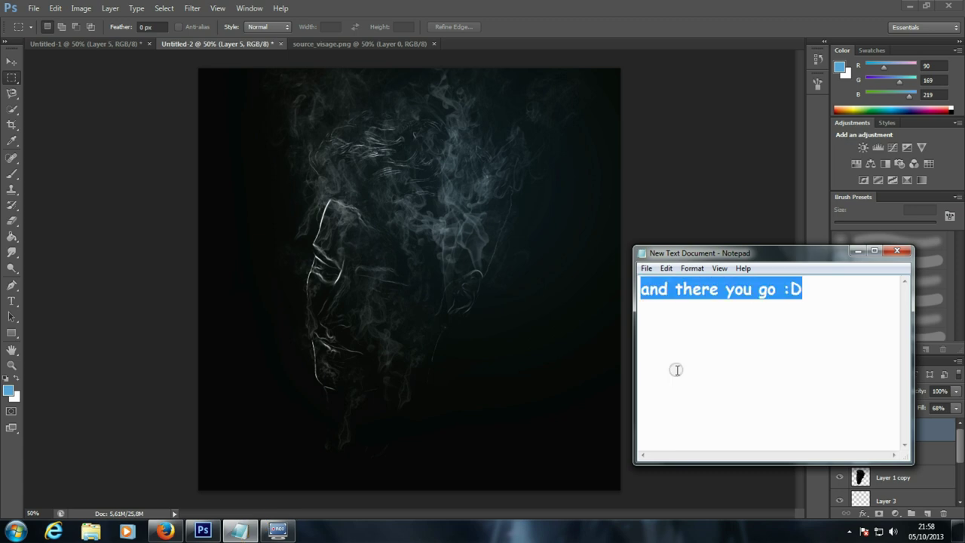
{"action": "key", "text": "BackSpace"}
- Type a three-line thanks-for-watching message inviting tutorial requests, then erase it
{"action": "type", "text": "thanks f"}
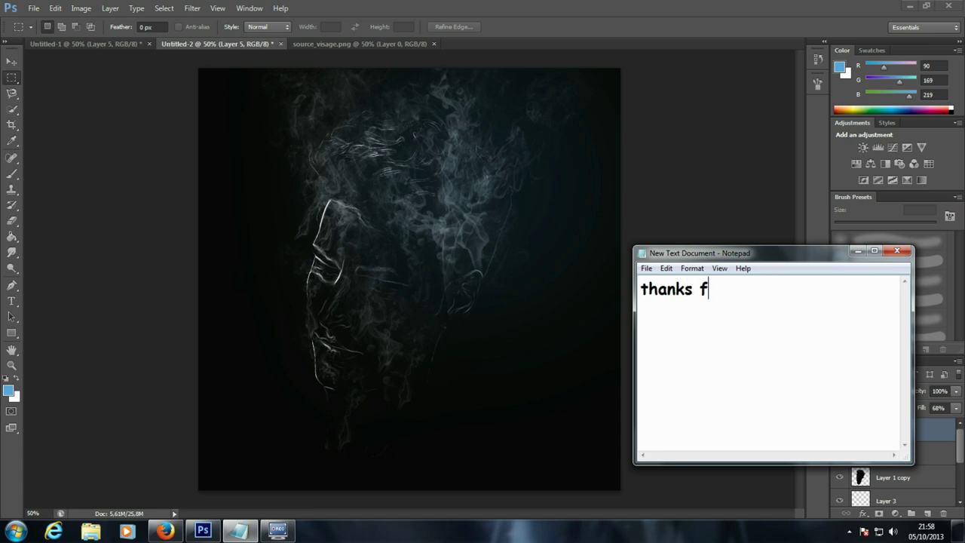
{"action": "type", "text": "or watch"}
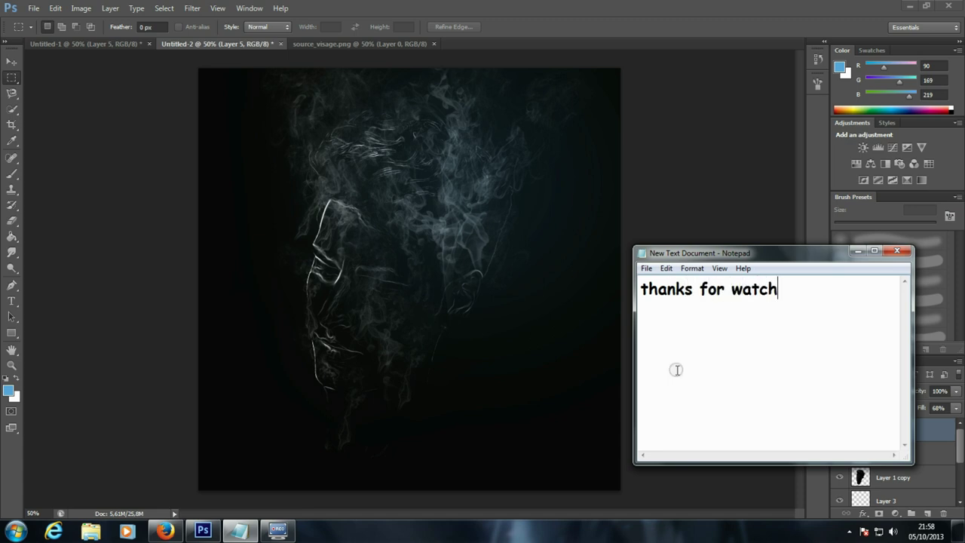
{"action": "type", "text": "ing, "}
{"action": "type", "text": "if you have"}
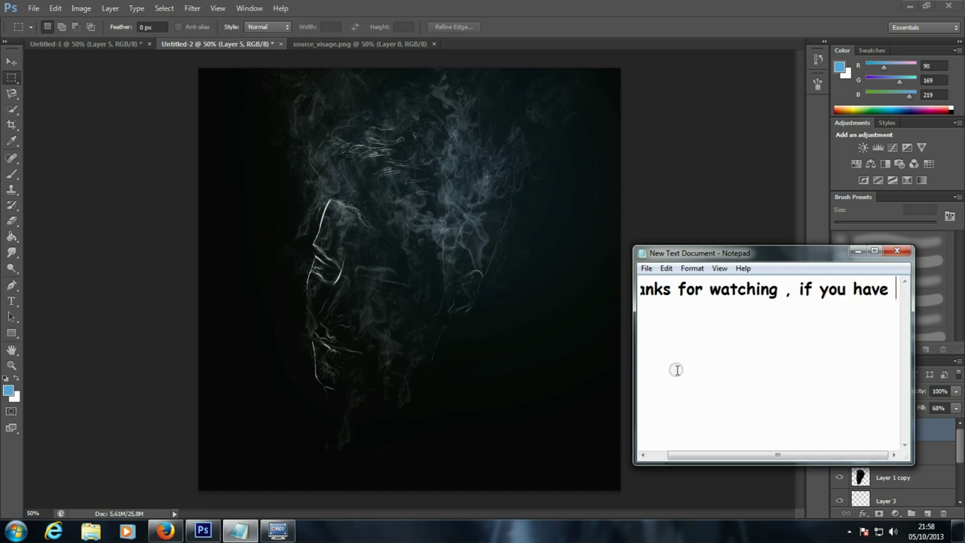
{"action": "key", "text": "Return"}
{"action": "type", "text": "an"}
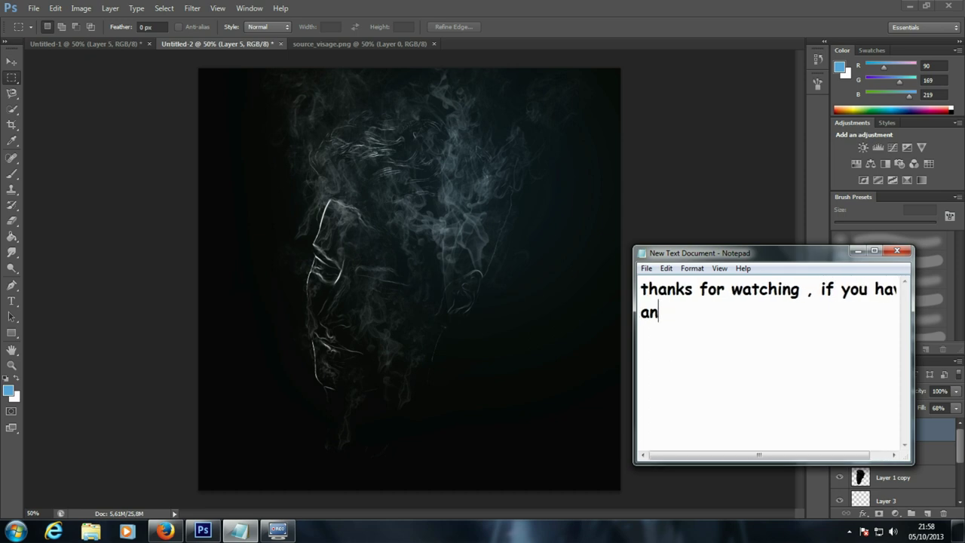
{"action": "type", "text": "y qua"}
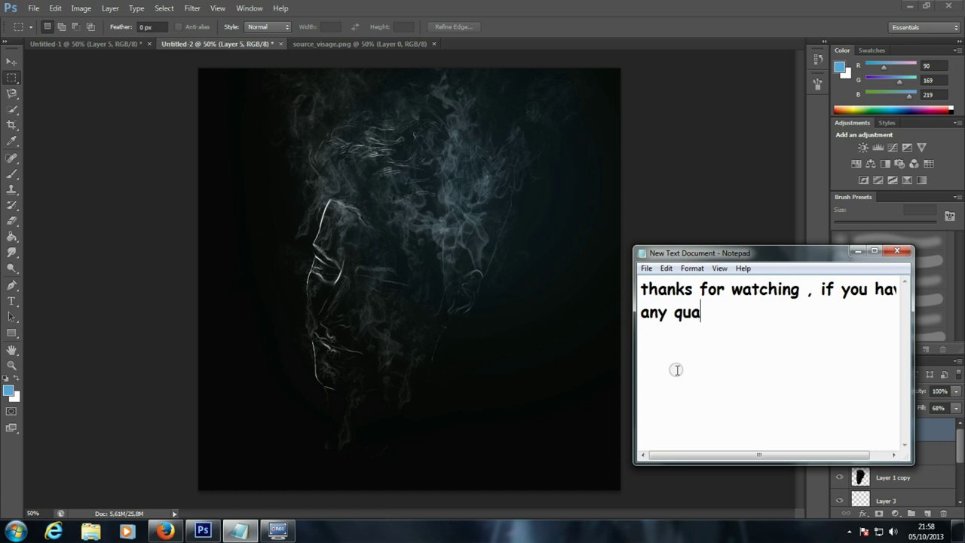
{"action": "type", "text": "thi"}
{"action": "type", "text": "ng to say"}
{"action": "key", "text": "BackSpace"}
{"action": "type", "text": "r"}
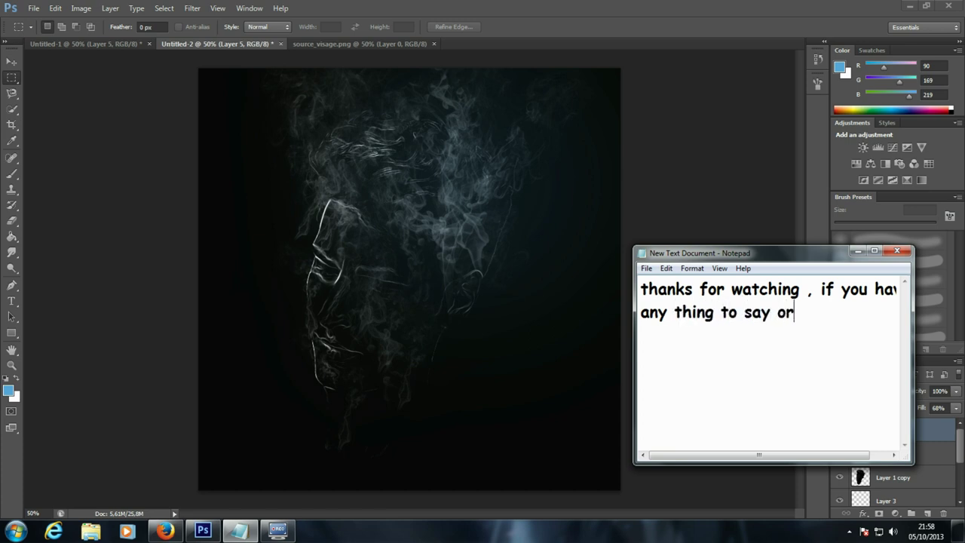
{"action": "type", "text": " you want"}
{"action": "key", "text": "Return"}
{"action": "type", "text": "a "}
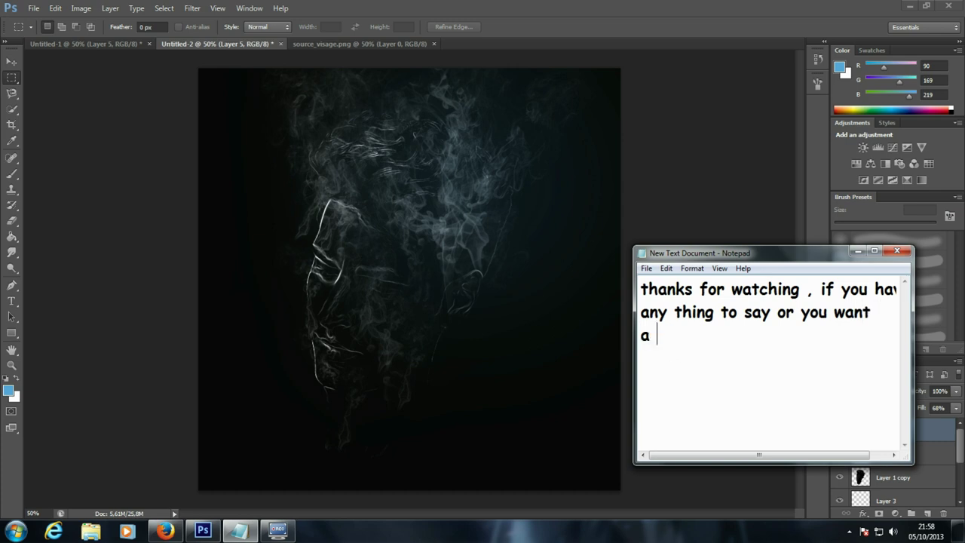
{"action": "type", "text": "tuto abo"}
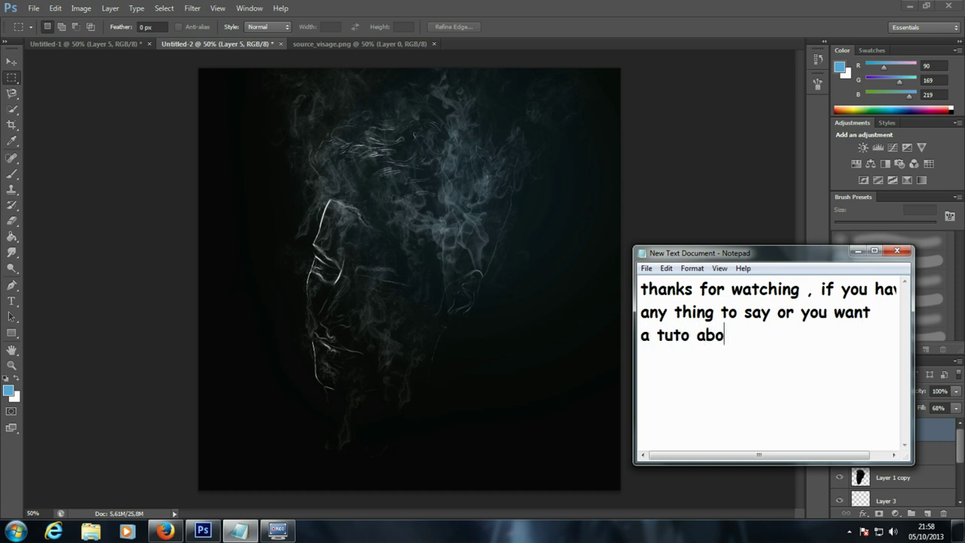
{"action": "type", "text": "ut something "}
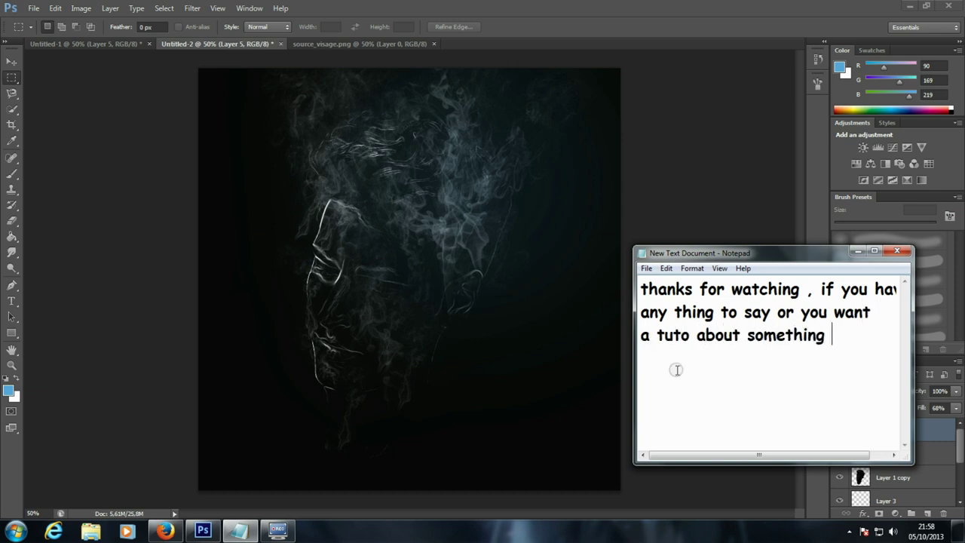
{"action": "type", "text": "just leav"}
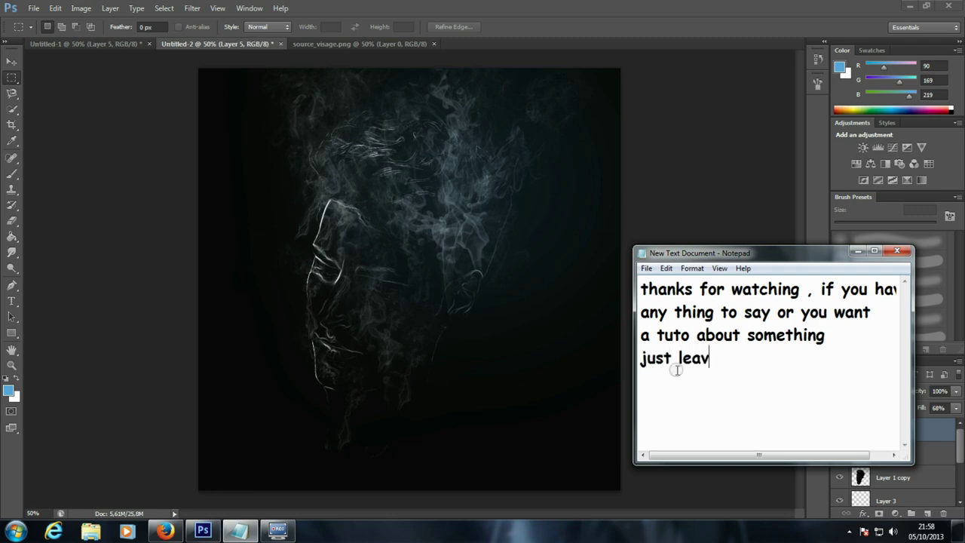
{"action": "type", "text": "e it inthe "}
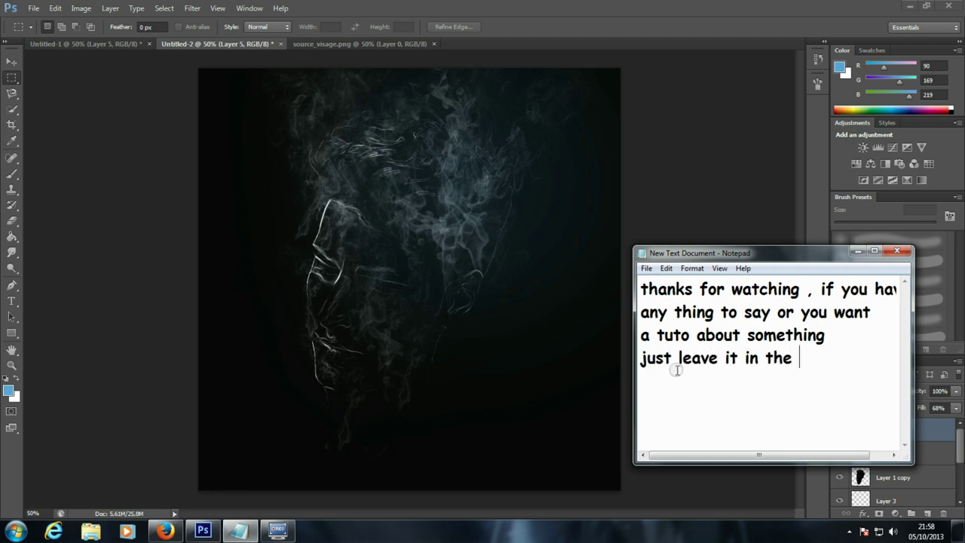
{"action": "type", "text": "descri"}
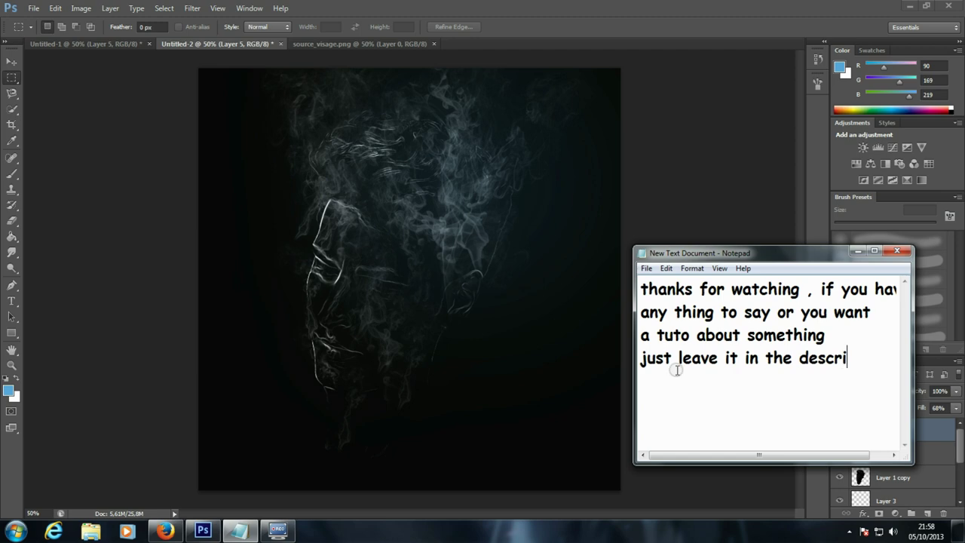
{"action": "type", "text": "ption"}
{"action": "key", "text": "ctrl+a"}
{"action": "key", "text": "BackSpace"}
- Type a 'see you next Friday' farewell, clear it, and leave just ':D'
{"action": "type", "text": "Pe"}
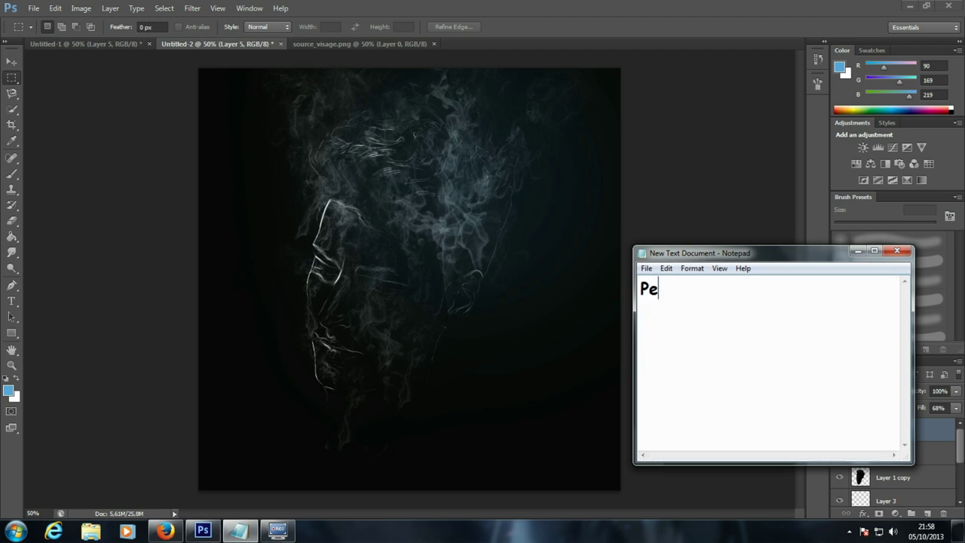
{"action": "type", "text": "ace upe"}
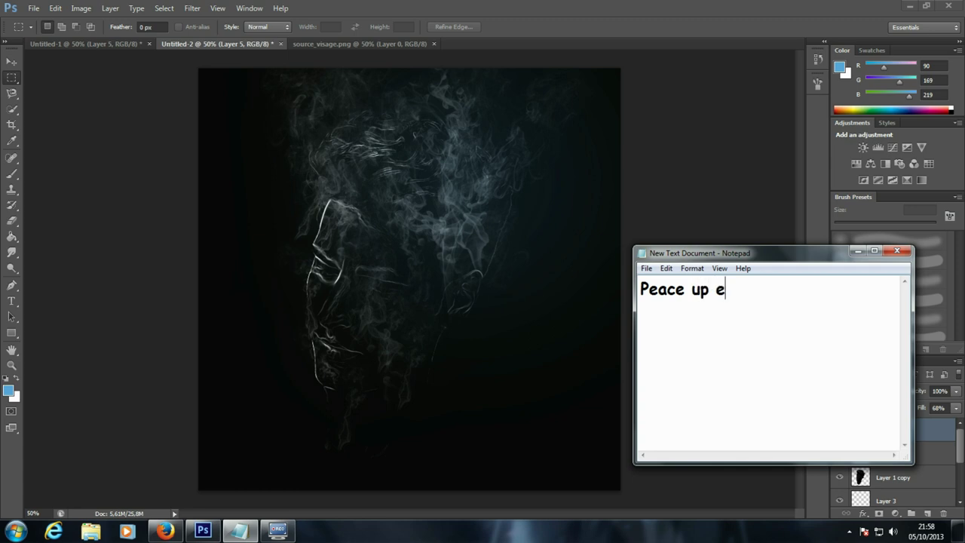
{"action": "type", "text": "veryone"}
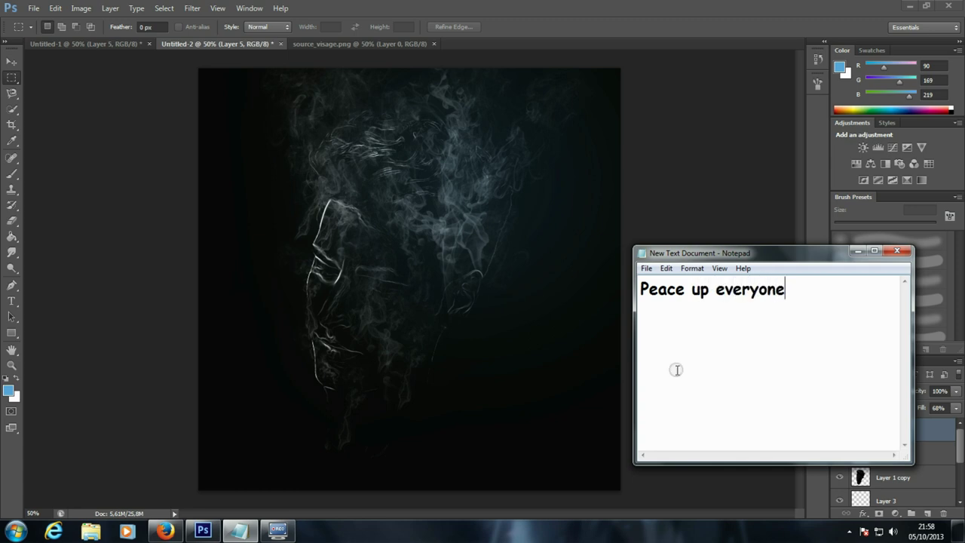
{"action": "type", "text": " and see you nex"}
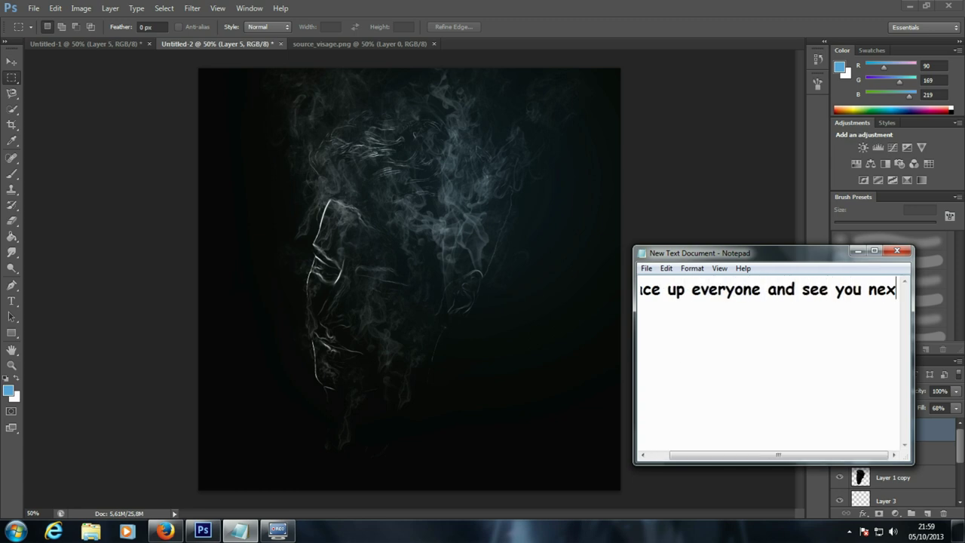
{"action": "type", "text": "t friday"}
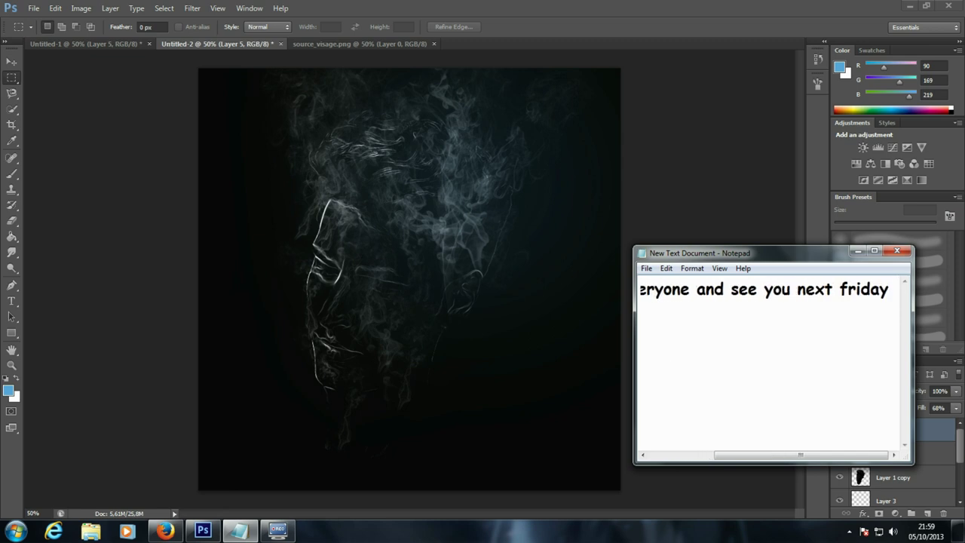
{"action": "key", "text": "ctrl+a"}
{"action": "key", "text": "Delete"}
{"action": "type", "text": ":D"}
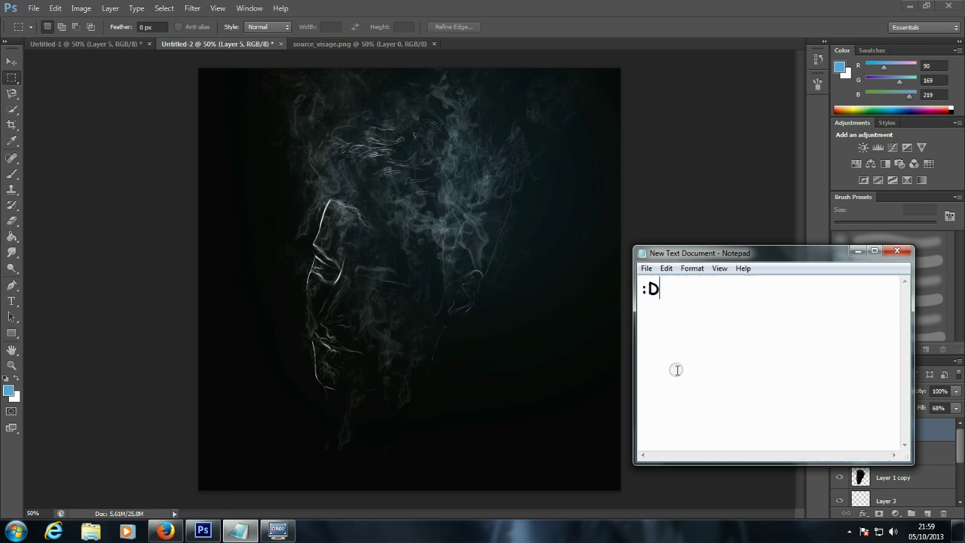